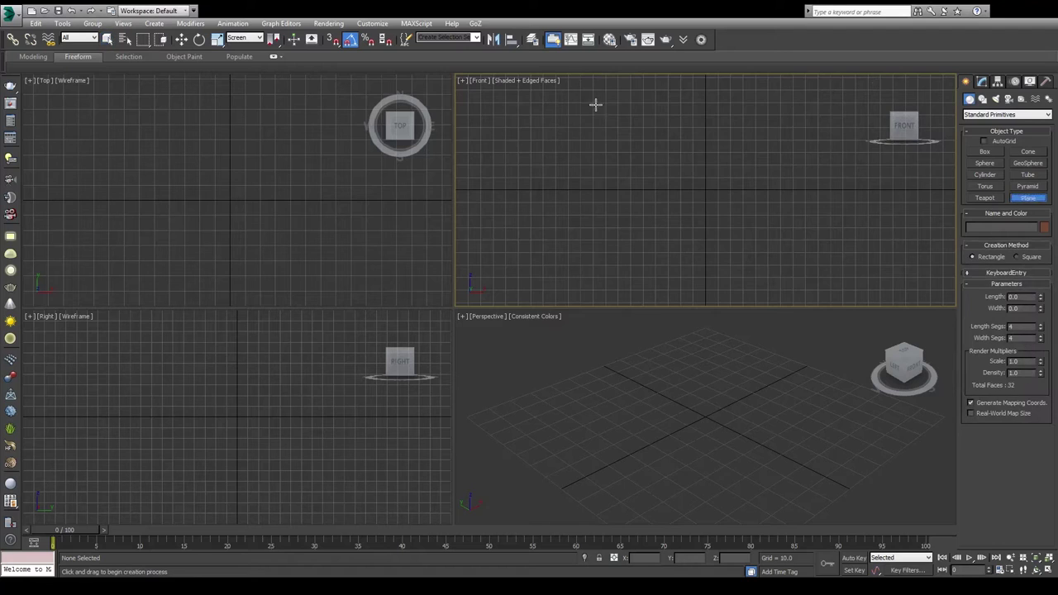
Step: Create the Yamaha YEP-621S reference plane and trace the looped tubing as a Line spline in a maximized Front view
drag(595, 104, 848, 222)
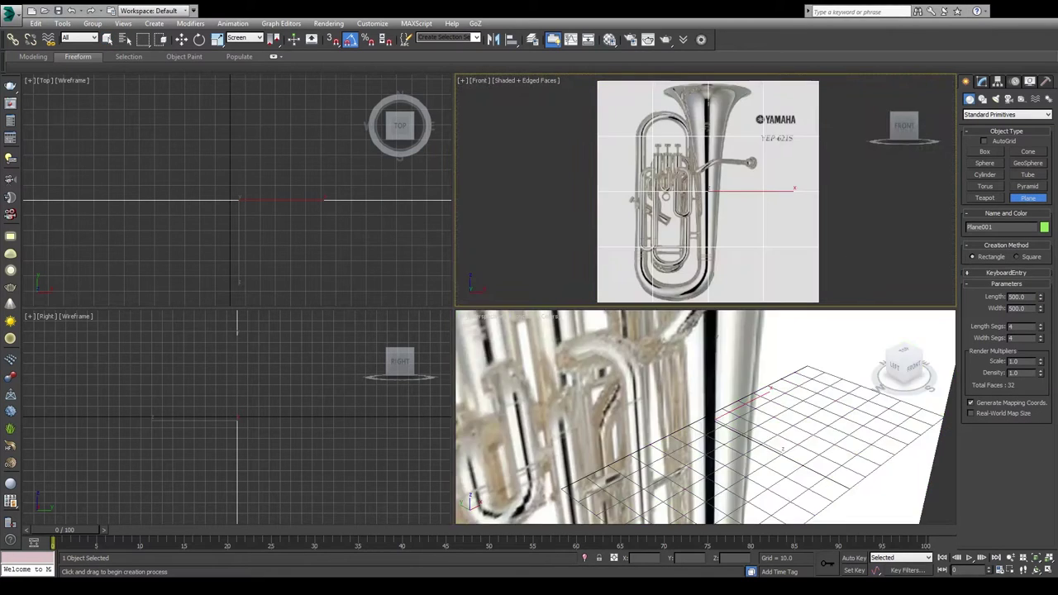
click(984, 161)
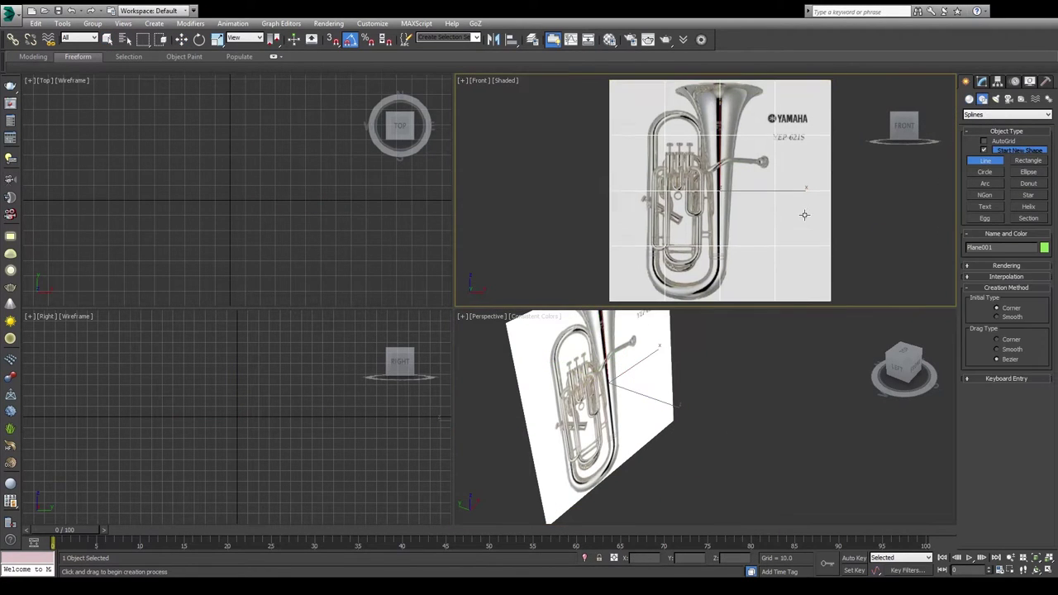
scroll(723, 199, up, 2)
key(alt+w)
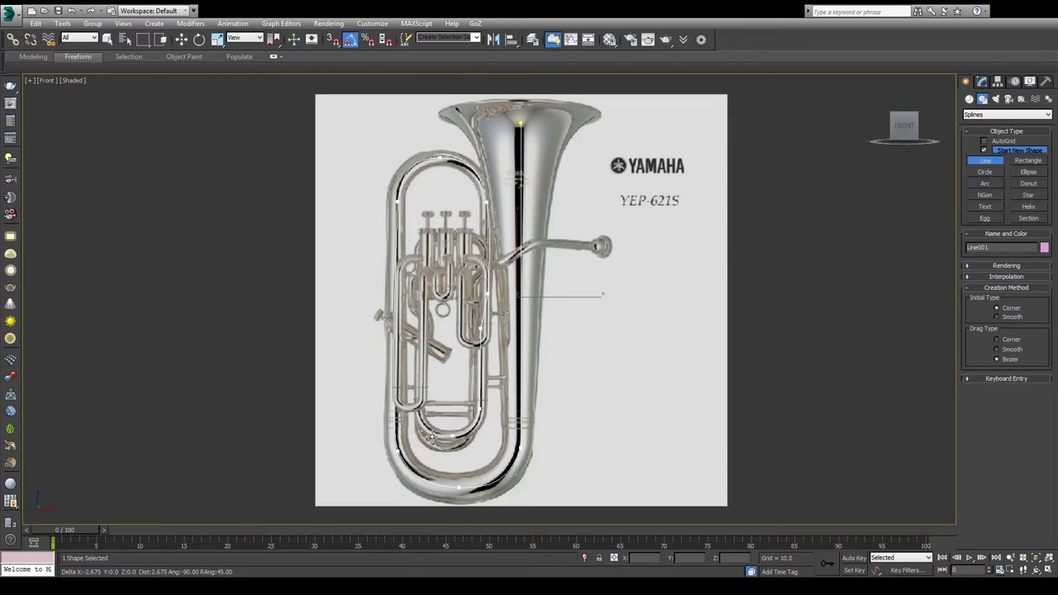
right_click(603, 294)
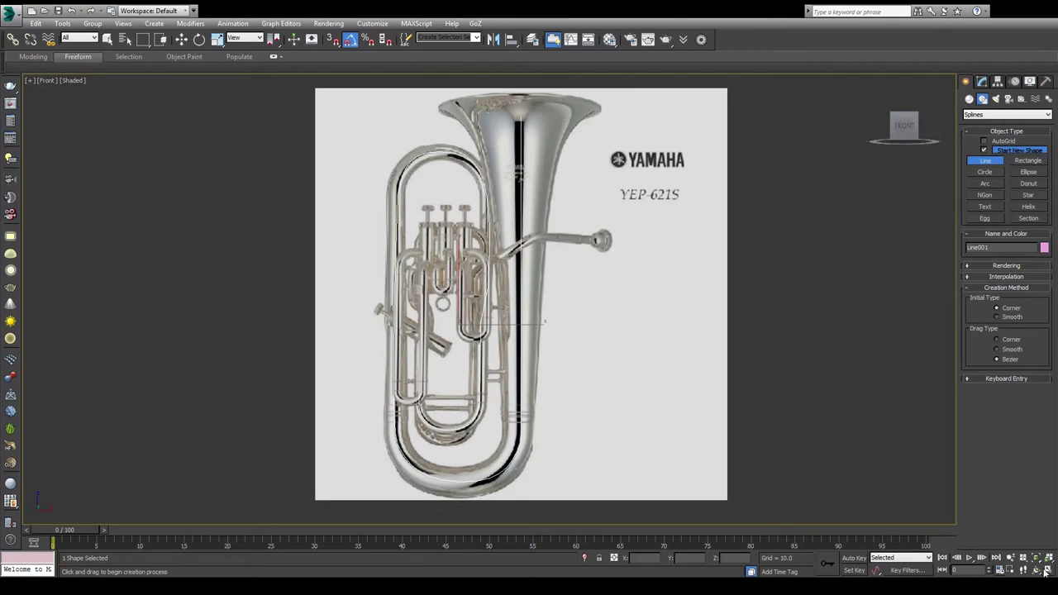
key(w)
key(alt+w)
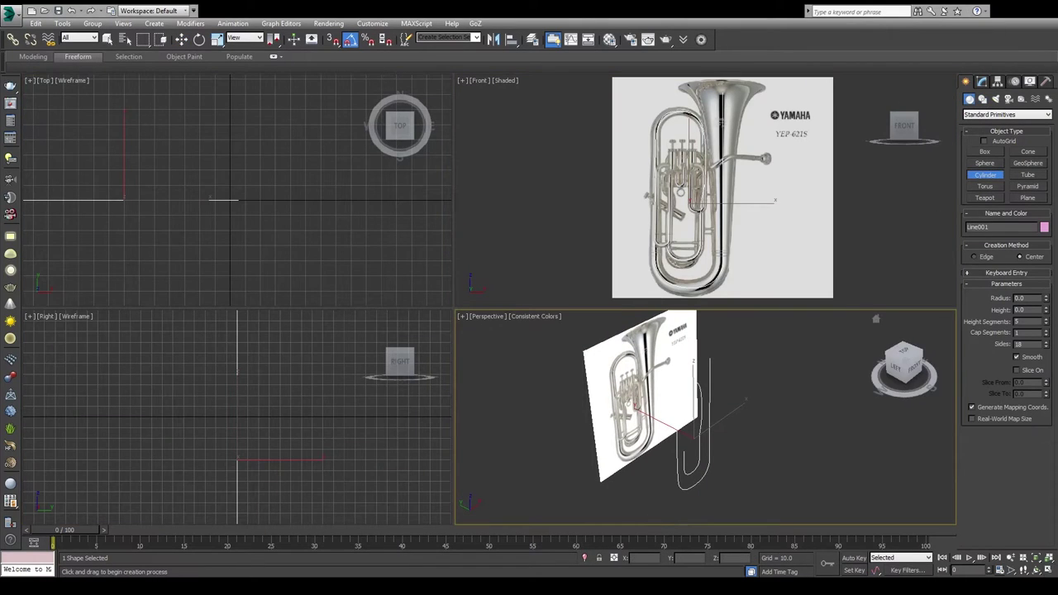
Step: Hide the reference plane and push the spline loop's vertices, including the five lower ones, back in depth
click(981, 81)
key(1)
key(alt+q)
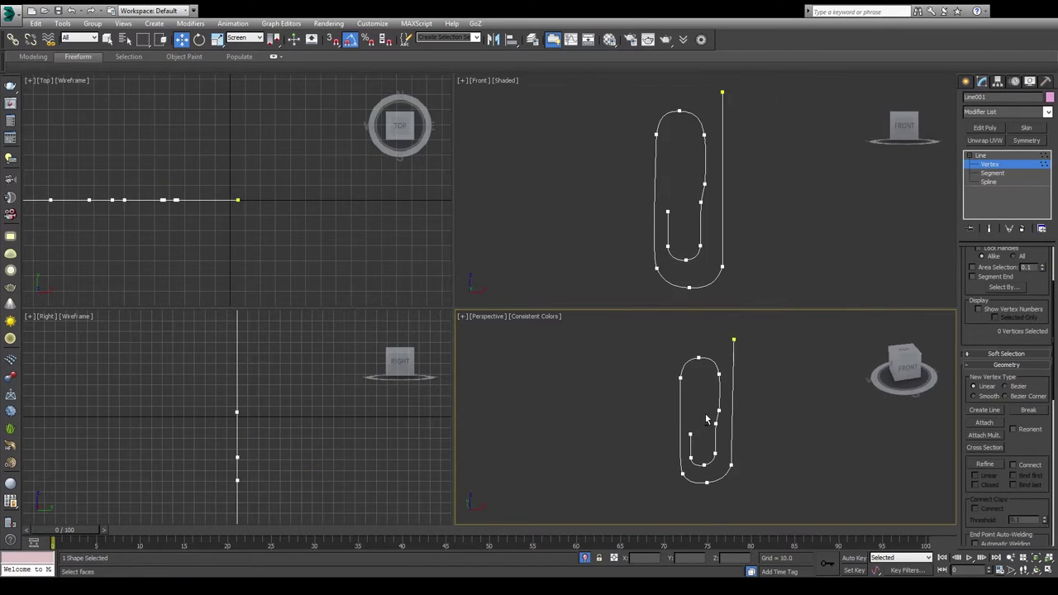
alt+middle_drag(644, 331, 811, 405)
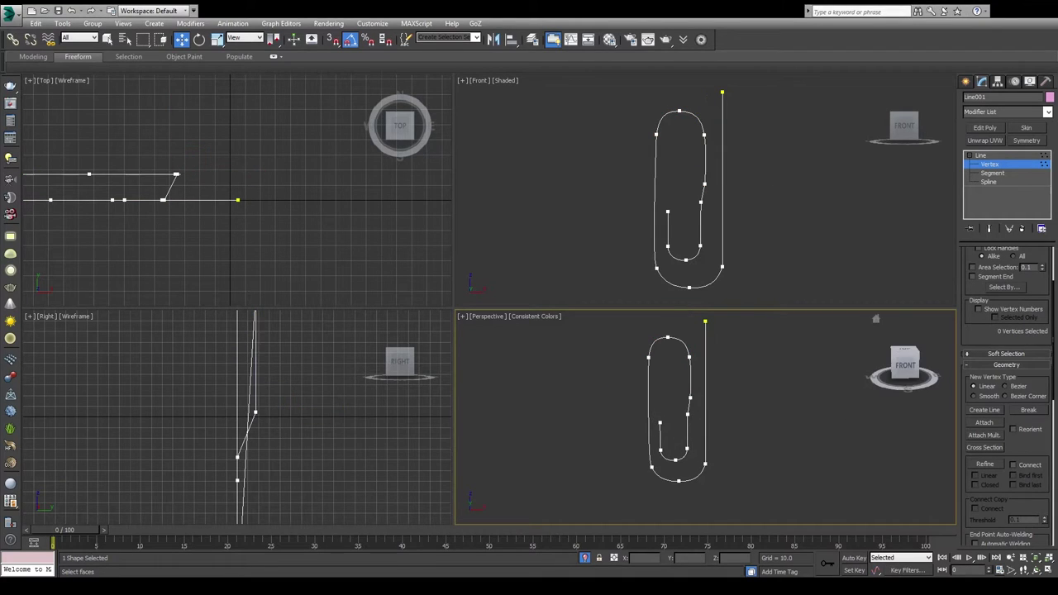
alt+middle_drag(876, 318, 834, 322)
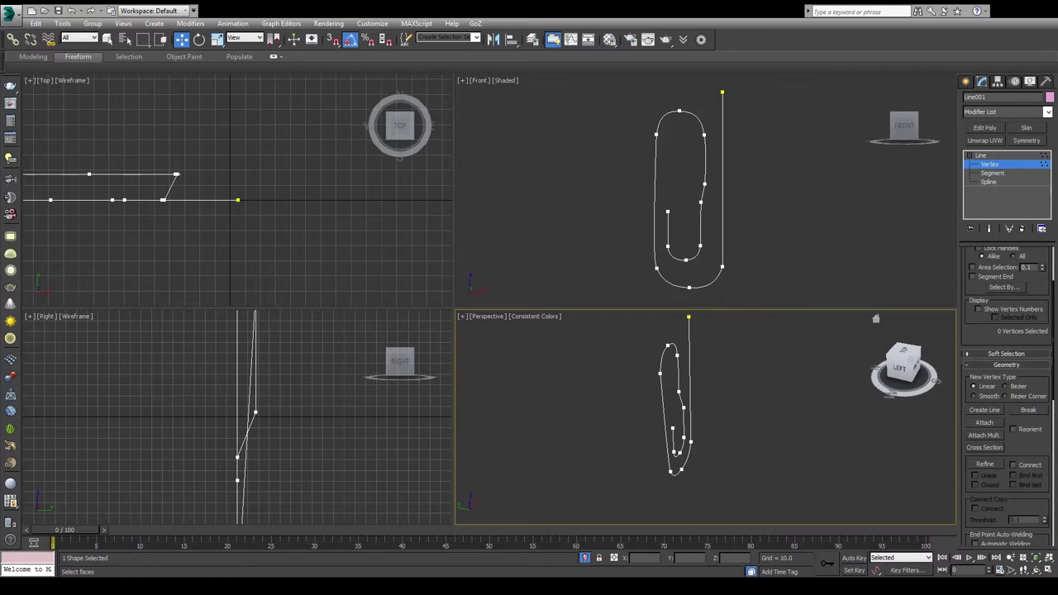
alt+middle_drag(743, 388, 728, 397)
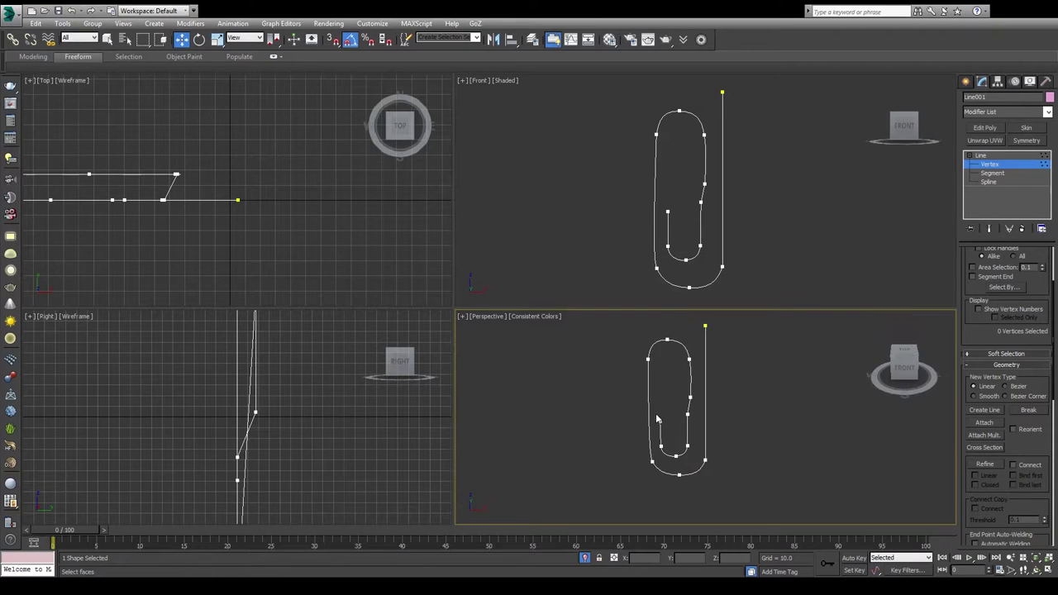
drag(653, 413, 716, 442)
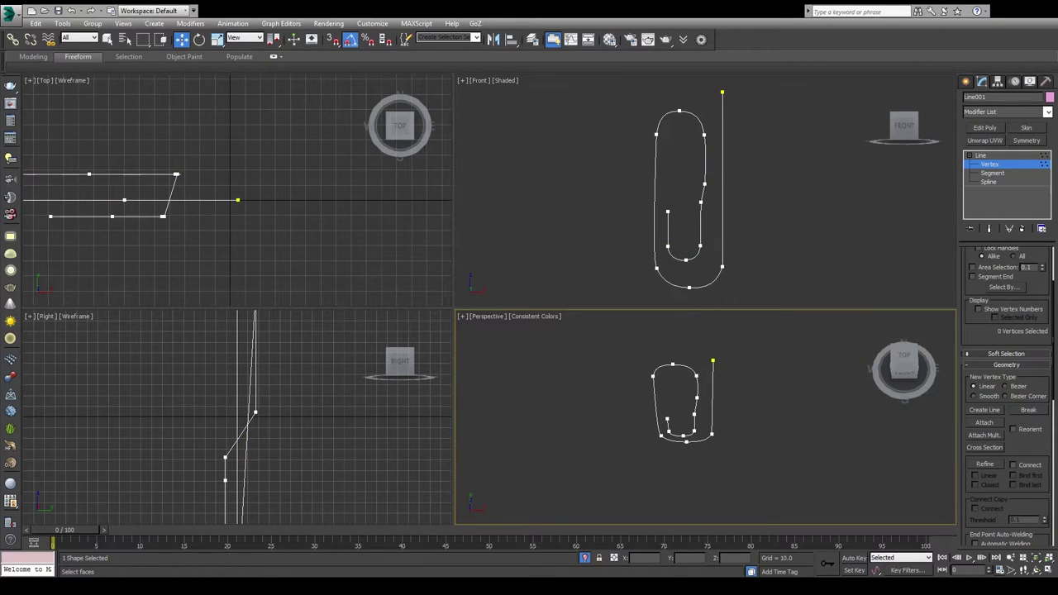
Step: Create a thin cylinder at the origin with 24 height segments
click(984, 174)
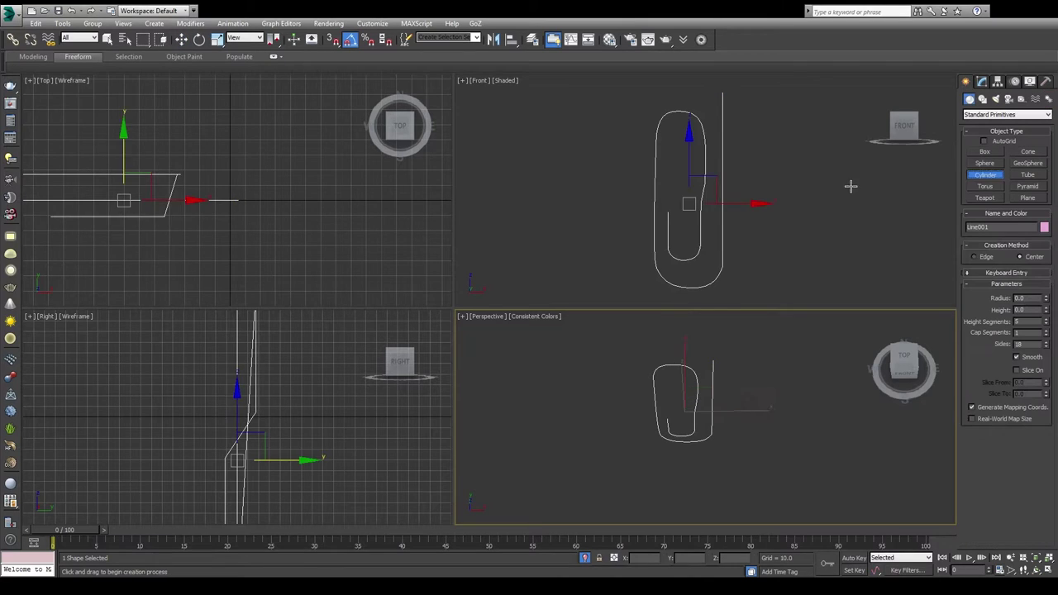
drag(332, 245, 340, 245)
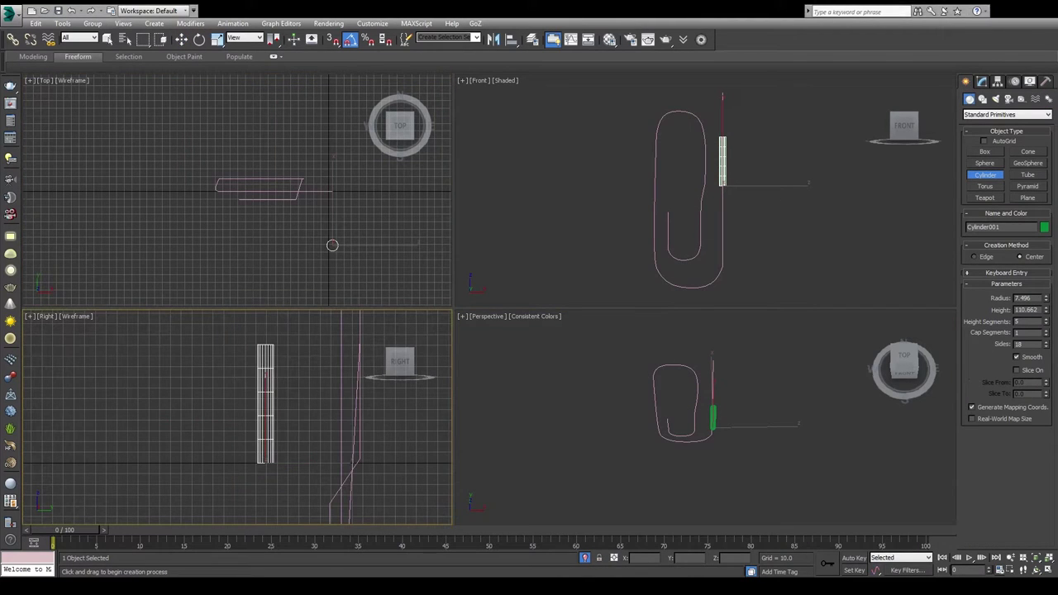
click(800, 419)
key(w)
click(981, 80)
key(z)
key(F4)
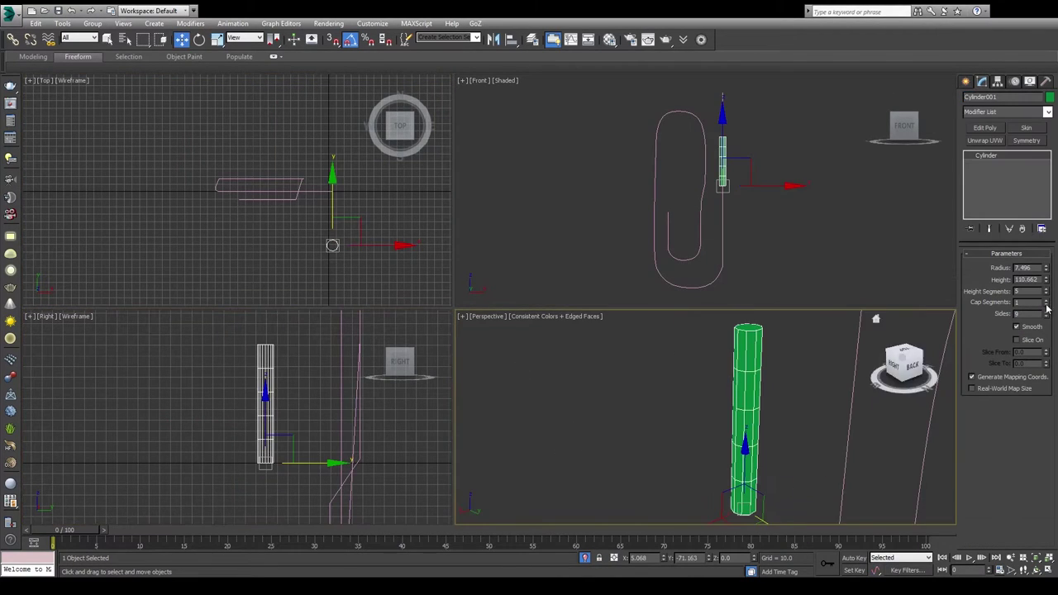
drag(1046, 291, 1046, 273)
scroll(767, 432, down, 3)
right_click(663, 558)
right_click(708, 558)
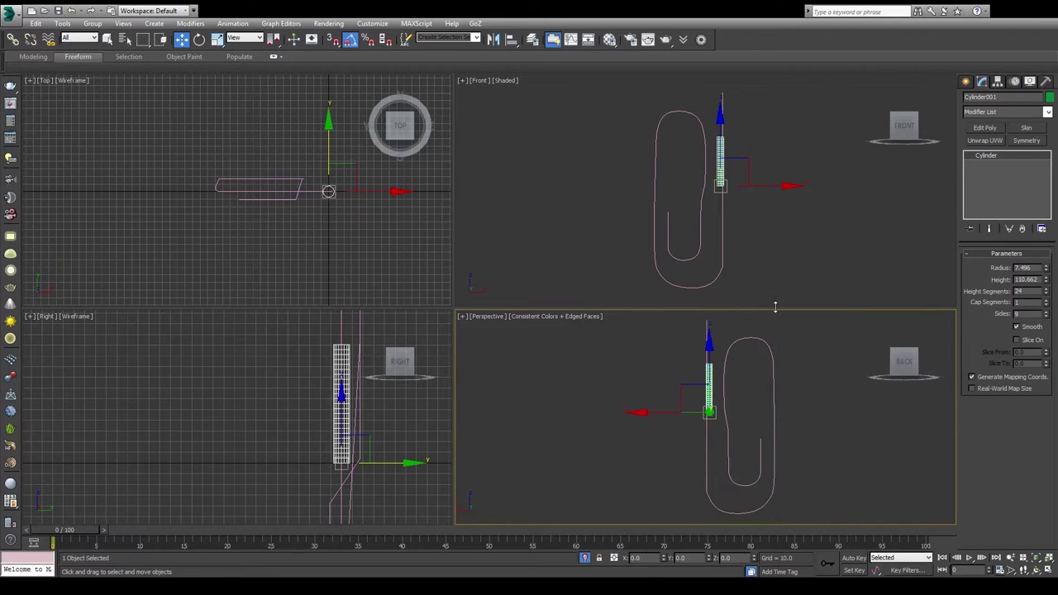
Step: Lower the tubing spline's end vertex down to the cylinder
click(689, 366)
key(1)
scroll(739, 378, up, 3)
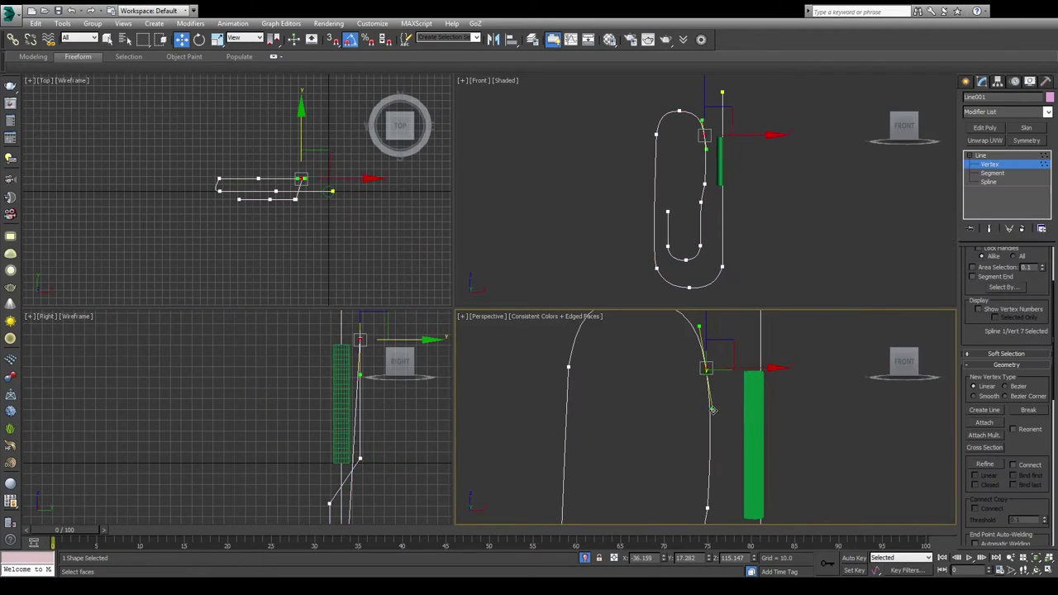
scroll(708, 409, down, 2)
drag(707, 411, 753, 455)
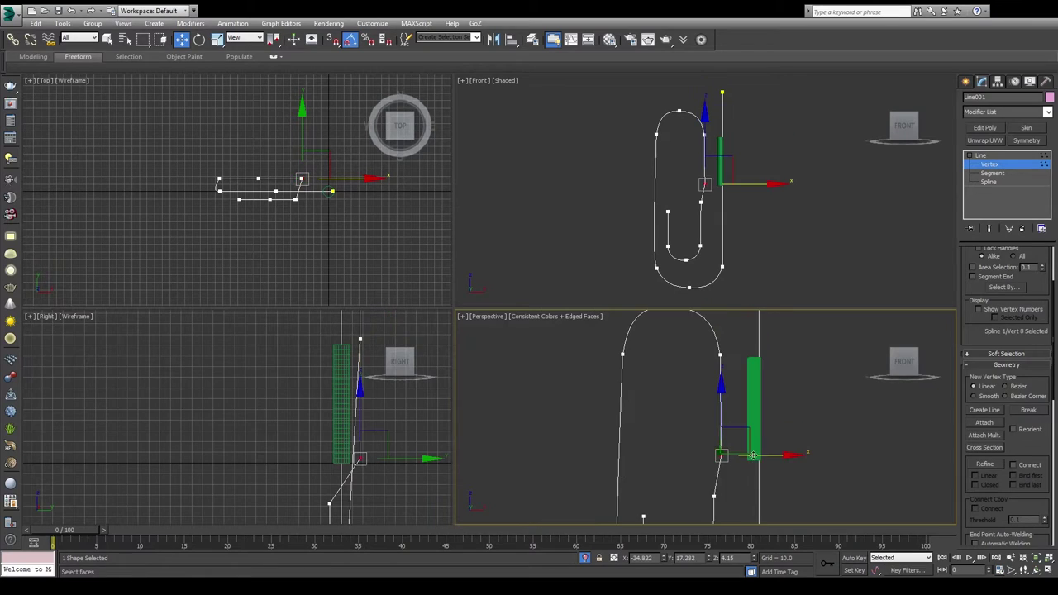
key(r)
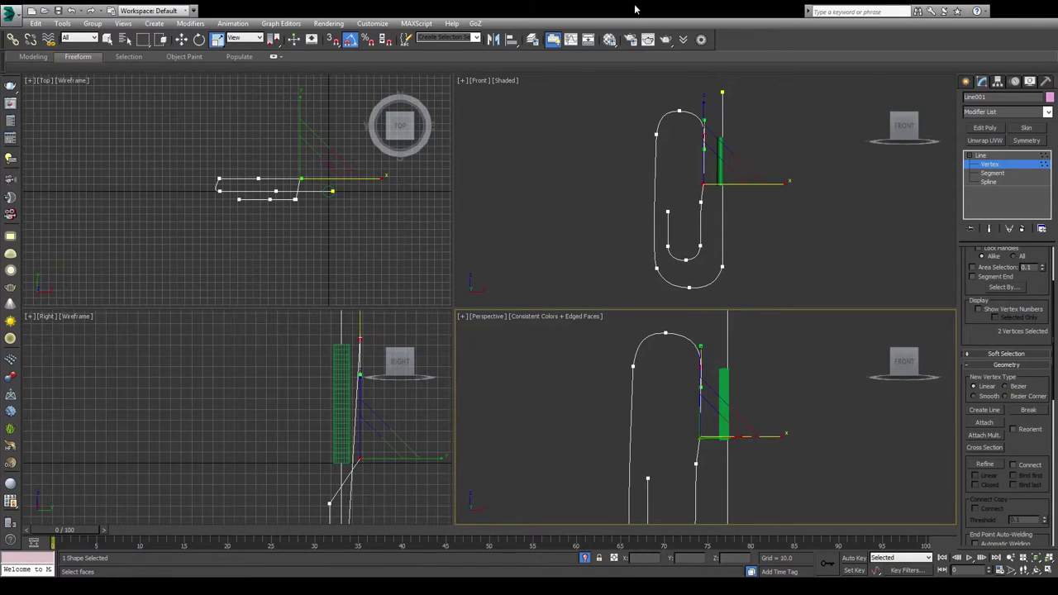
scroll(697, 336, up, 3)
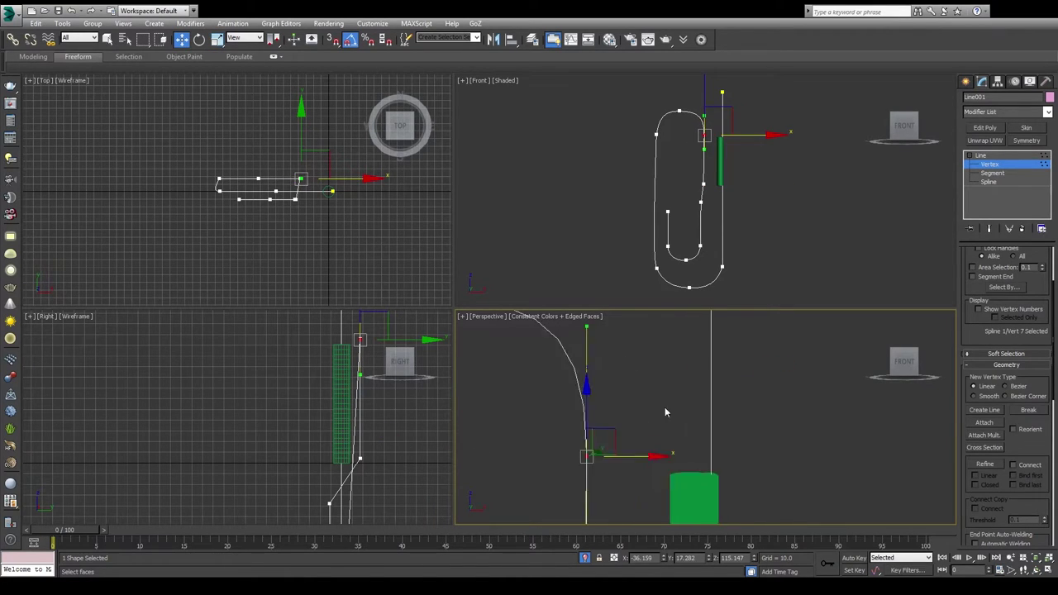
scroll(666, 414, down, 1)
click(774, 410)
scroll(774, 410, down, 3)
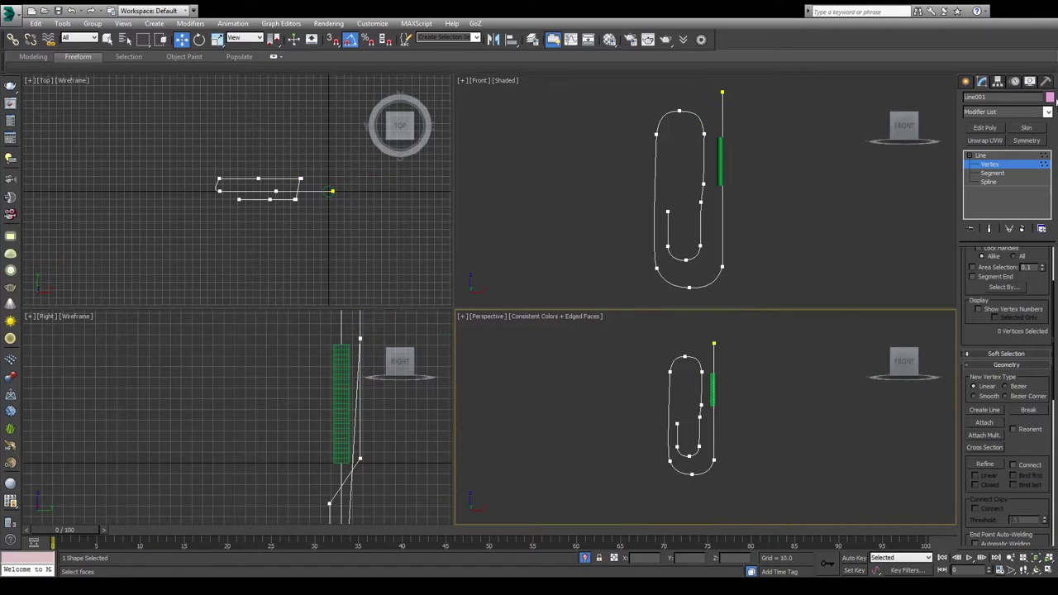
Step: Apply Path Deform bound to Line001, move the cylinder to the path, and add Edit Poly
click(1006, 282)
click(708, 437)
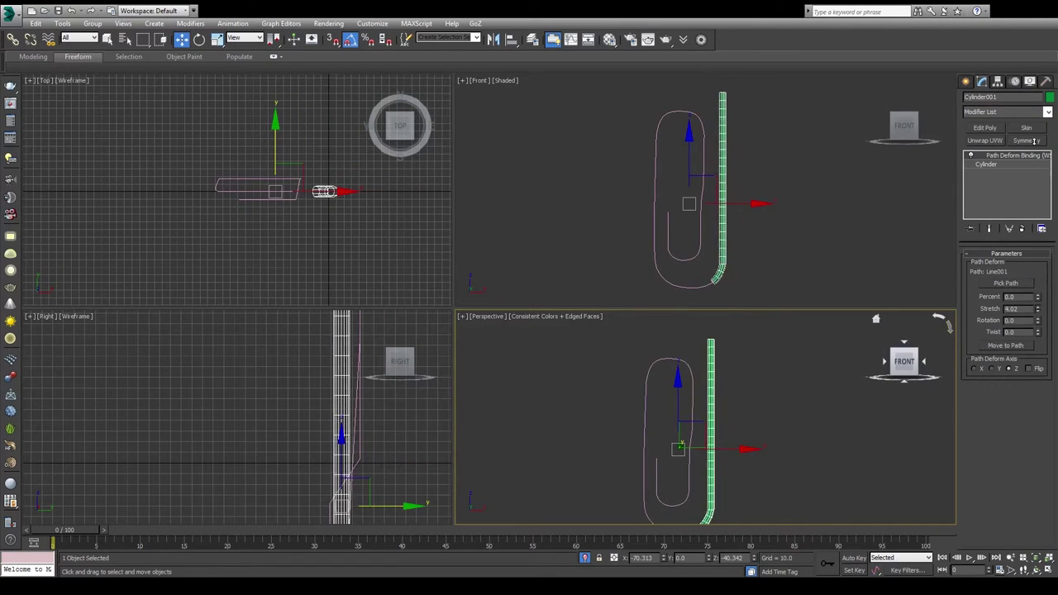
click(985, 164)
scroll(741, 410, up, 2)
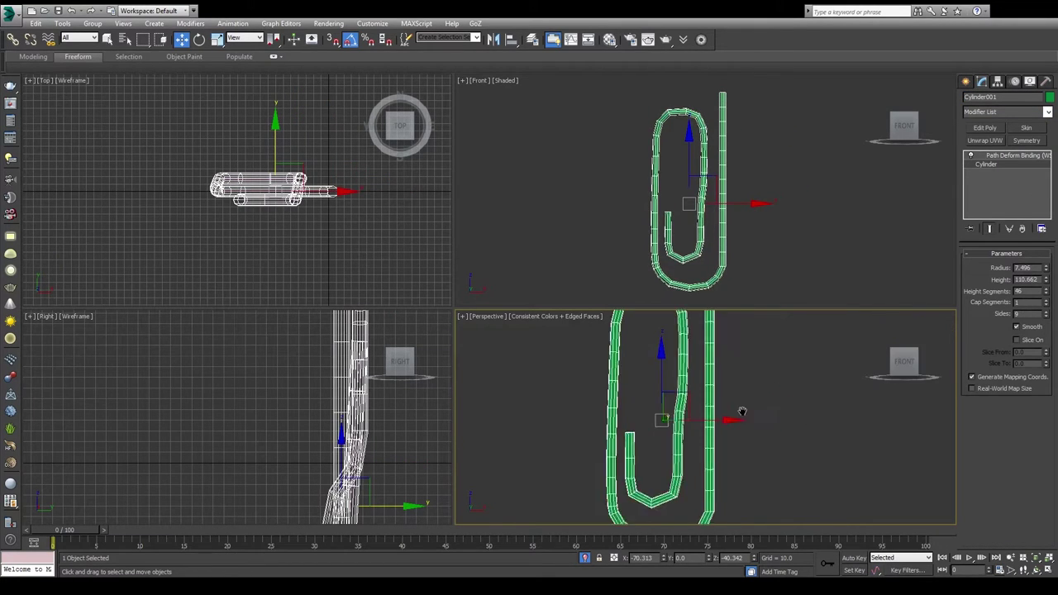
scroll(727, 380, down, 2)
scroll(732, 430, up, 2)
scroll(744, 413, down, 2)
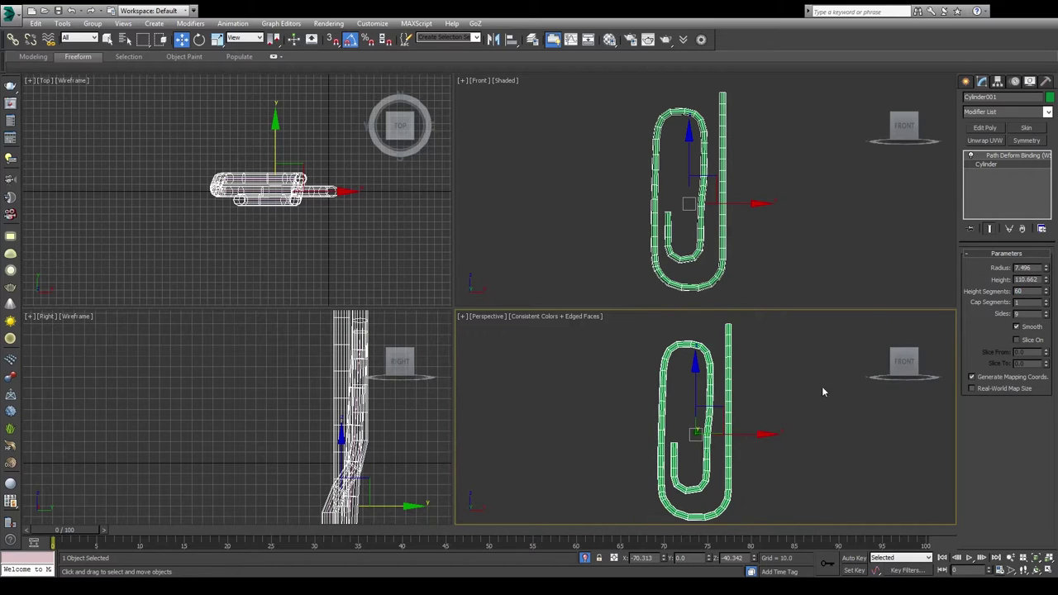
click(1016, 156)
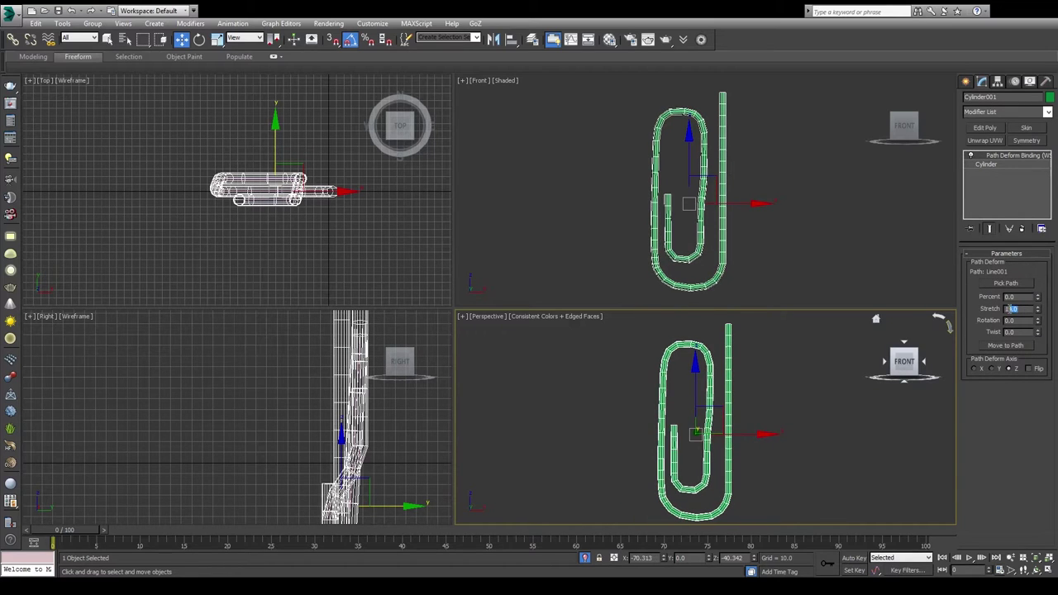
click(1006, 165)
click(984, 127)
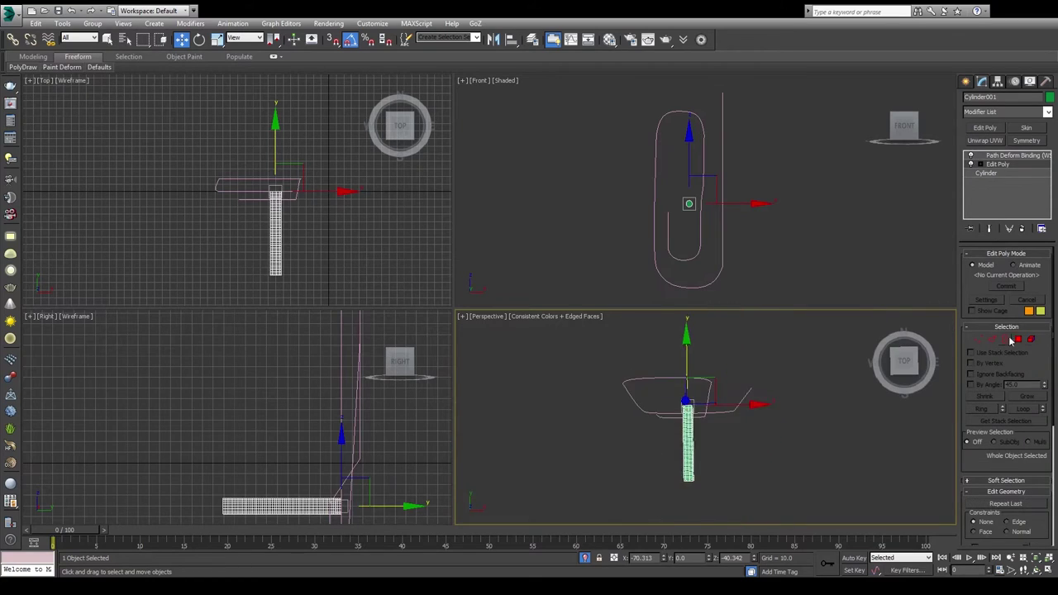
Step: Select the tube's end vertices and, with Soft Selection on, shape them into the flared bell
click(977, 339)
drag(579, 380, 775, 369)
alt+middle_drag(775, 369, 826, 347)
click(1006, 480)
scroll(980, 309, down, 3)
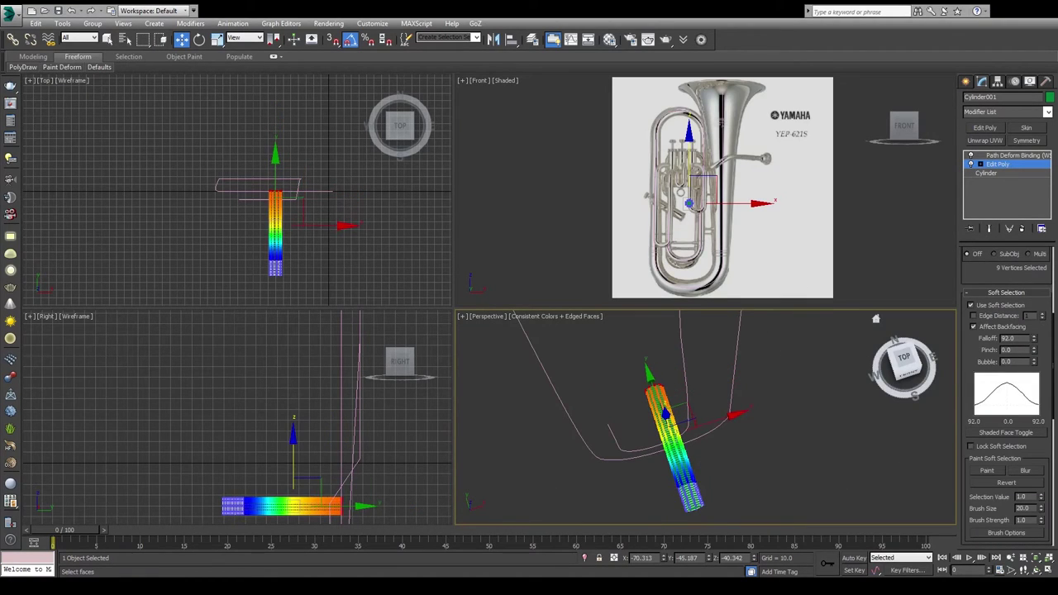
drag(599, 390, 630, 420)
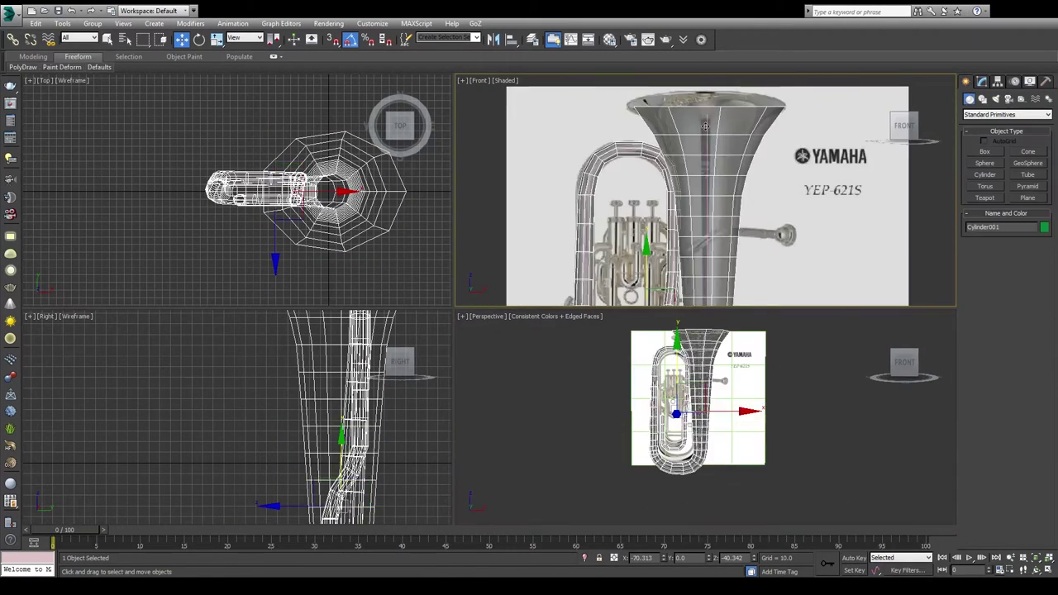
Step: Select the U-bend's bottom vertex and a left-tube vertex on the tubing spline
scroll(760, 121, up, 3)
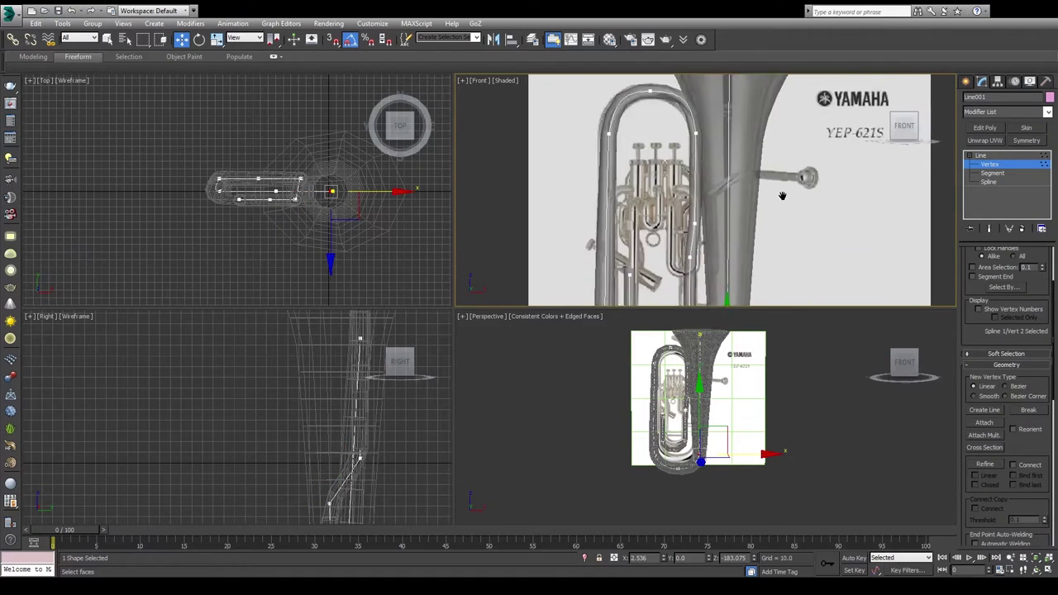
scroll(780, 196, up, 3)
click(678, 237)
scroll(708, 210, down, 3)
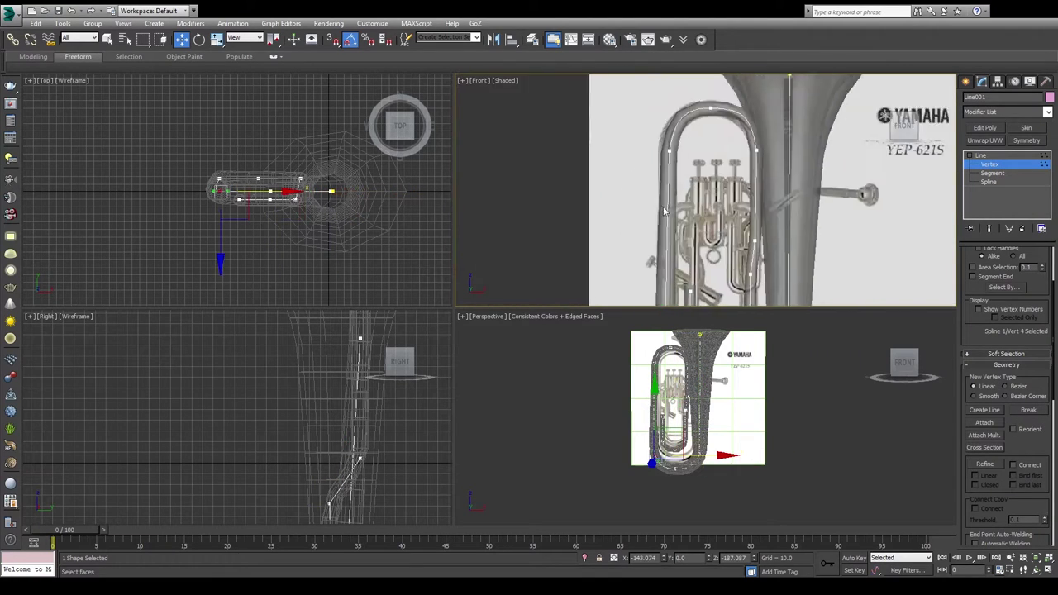
scroll(652, 261, up, 2)
click(650, 260)
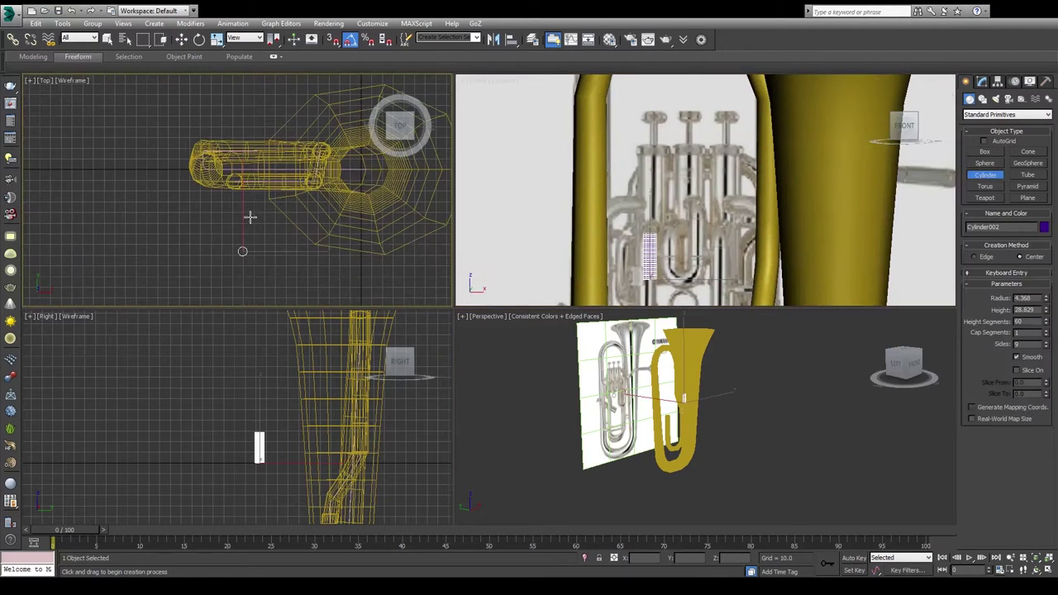
Step: Nudge the valve casing left, change its height, and add Edit Poly
key(w)
scroll(682, 286, down, 3)
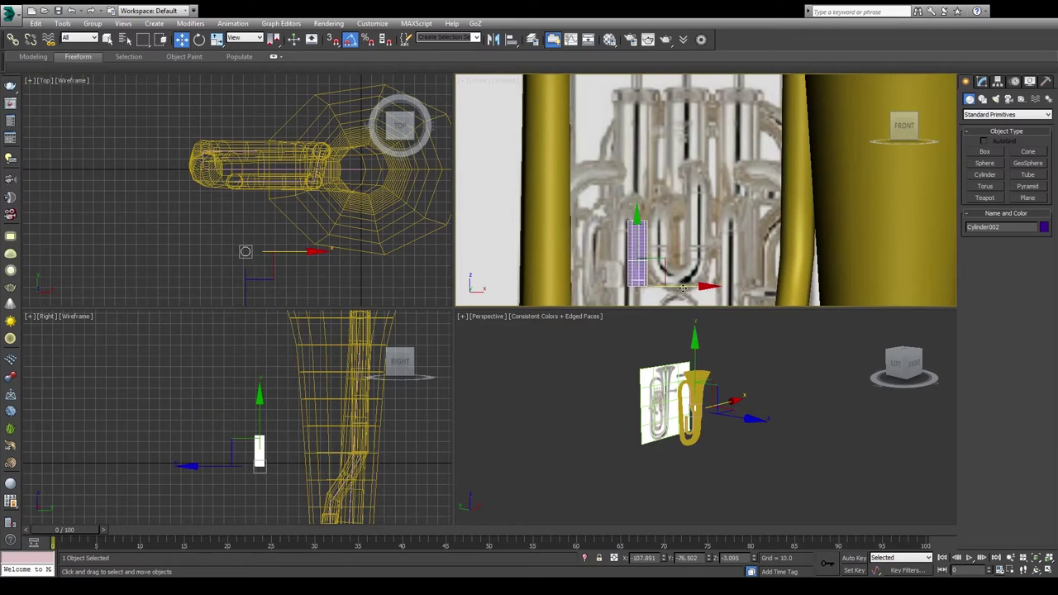
drag(682, 286, 679, 287)
click(982, 81)
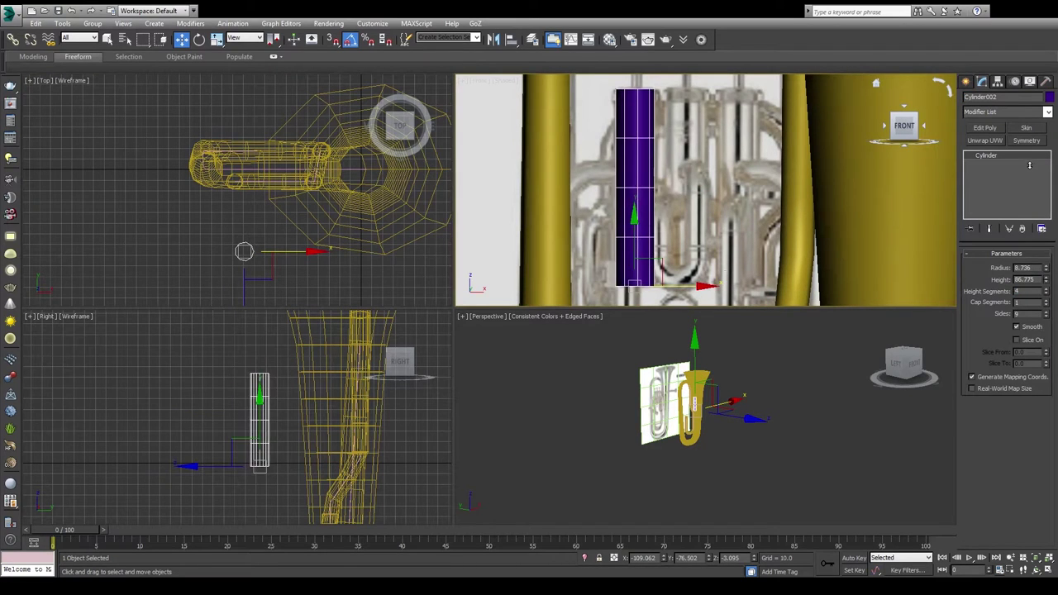
scroll(638, 254, down, 2)
double_click(1025, 279)
text(85)
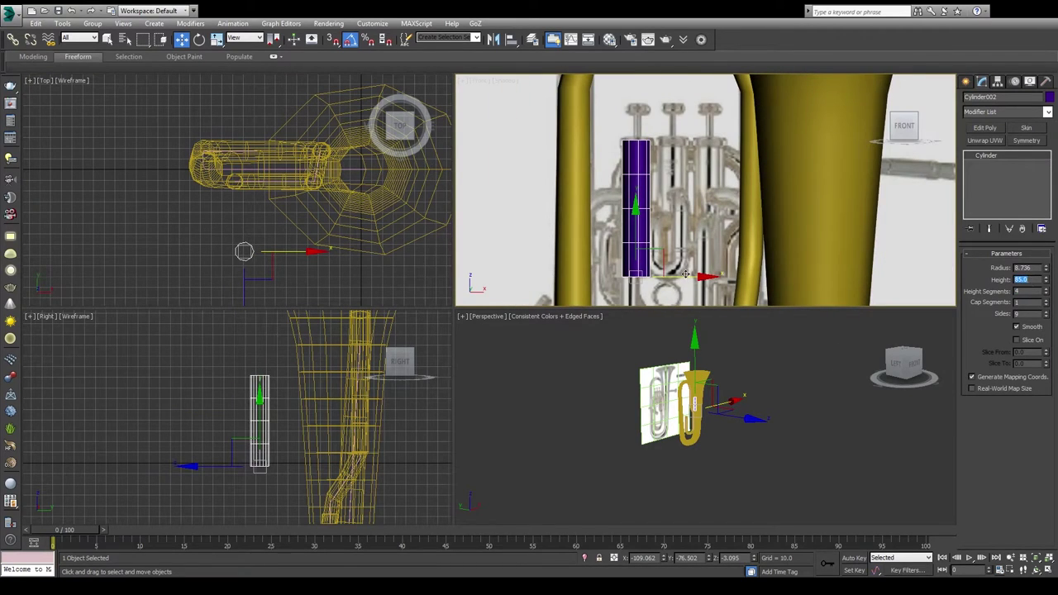
click(984, 127)
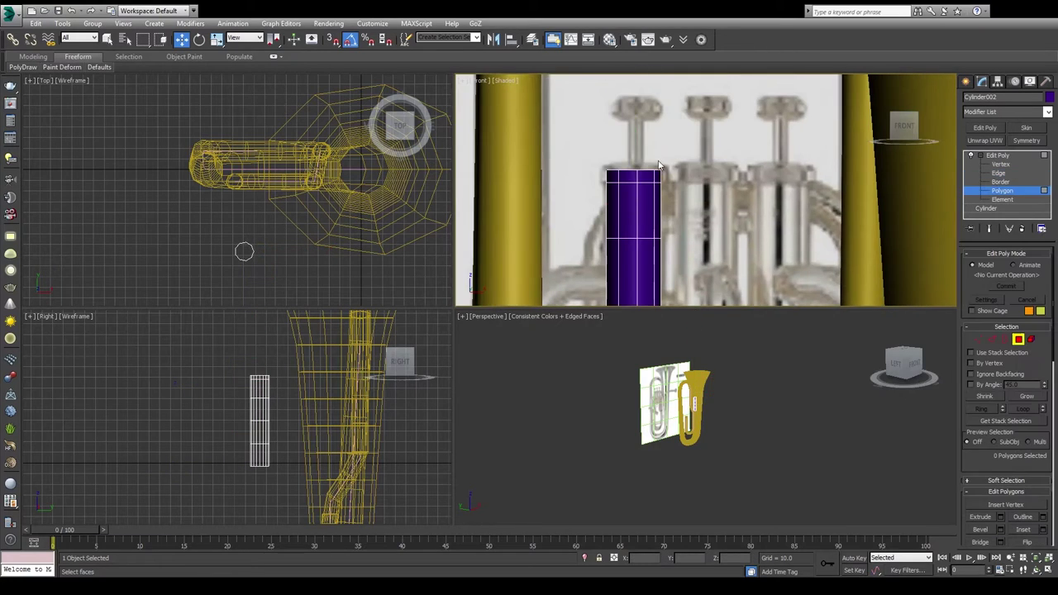
Step: Delete the casing's top face and scale the open top rim into a wider cap
key(4)
key(z)
alt+middle_drag(725, 427, 711, 413)
scroll(1006, 396, down, 2)
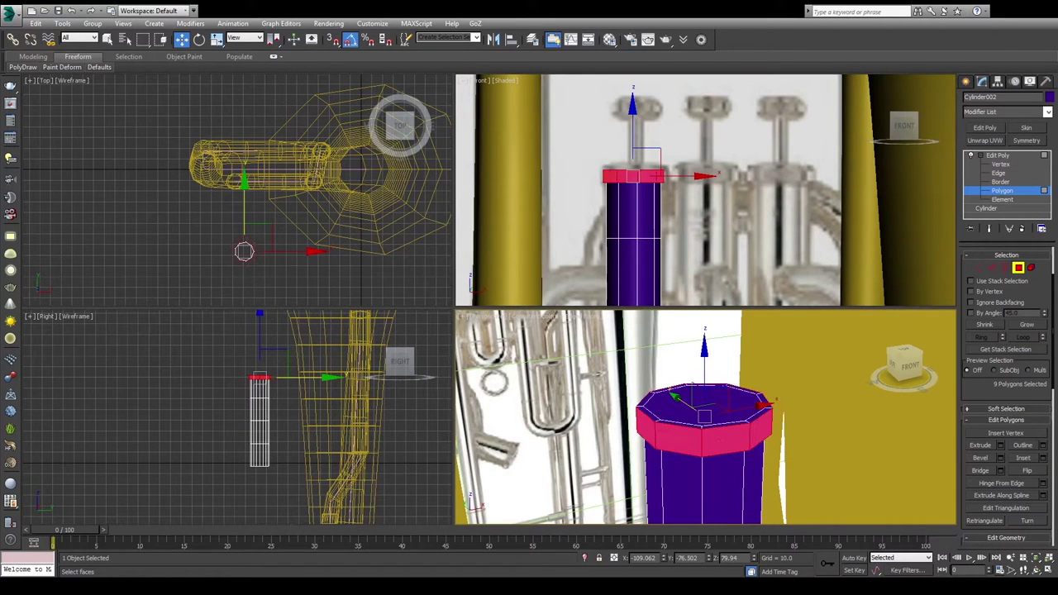
key(Delete)
key(3)
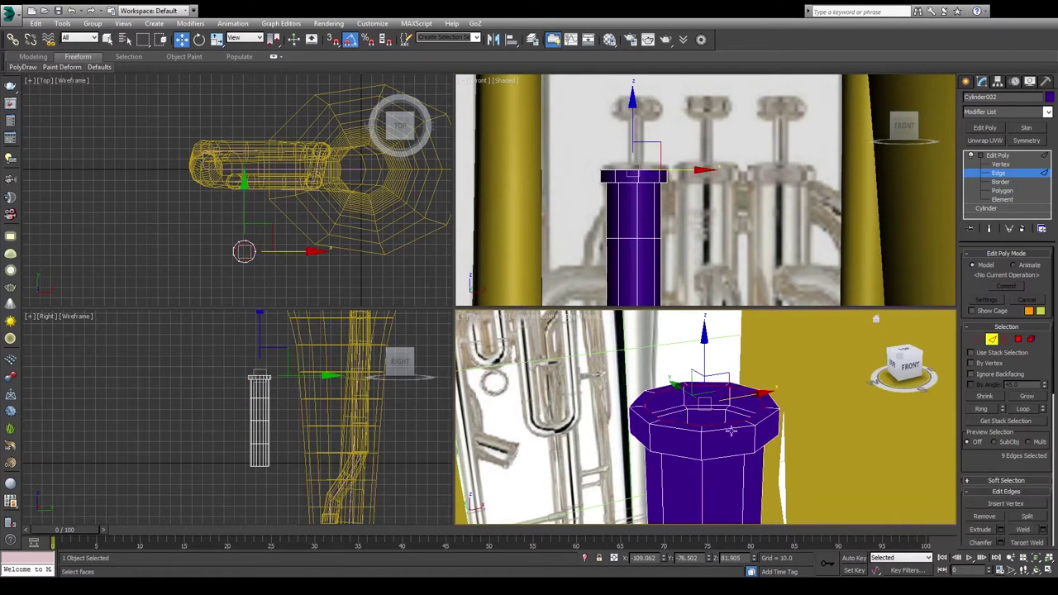
key(ctrl+a)
key(r)
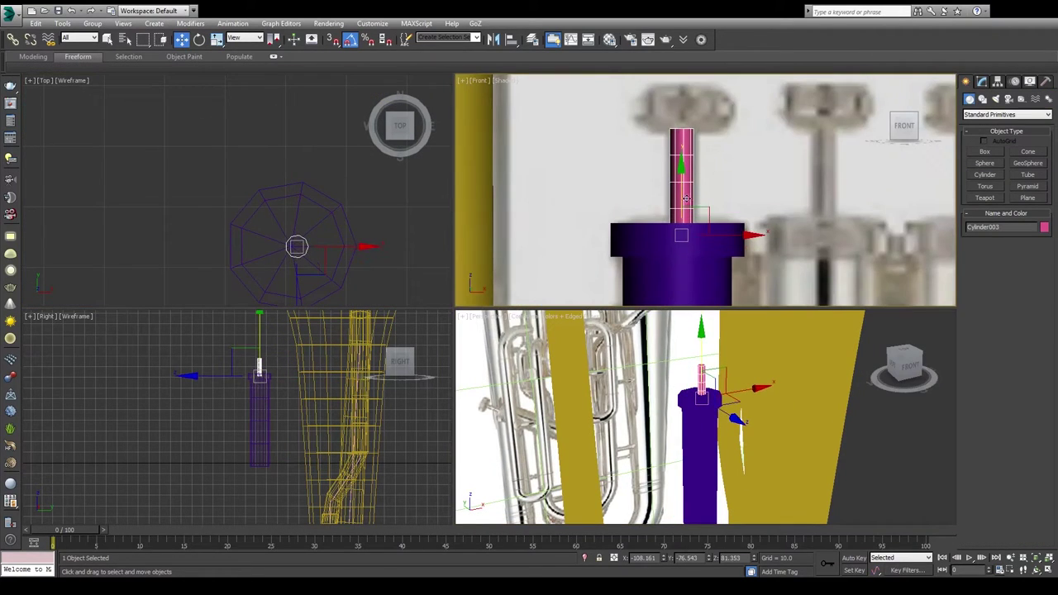
click(982, 81)
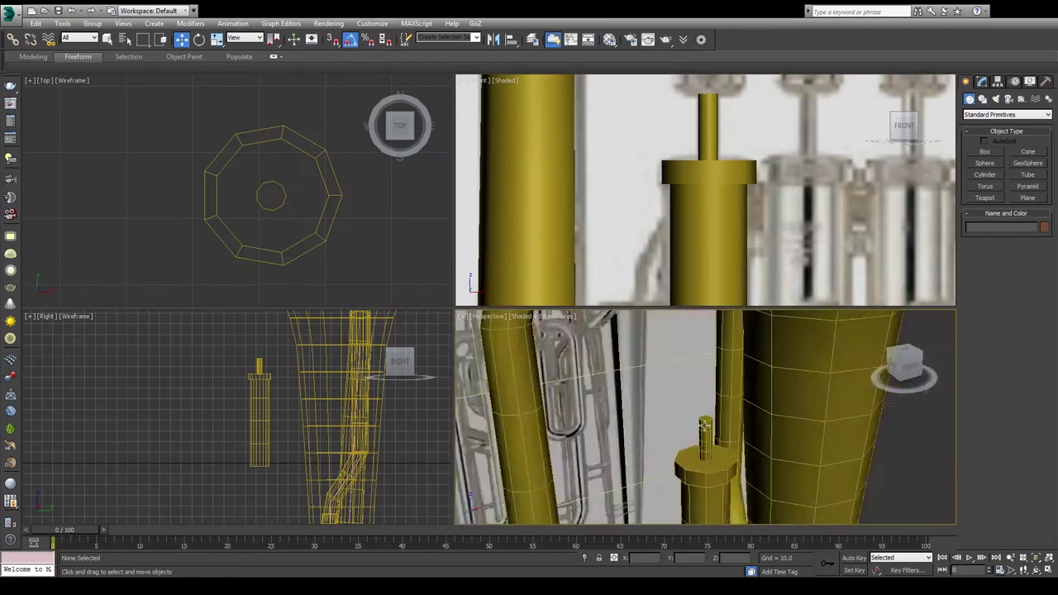
Step: Create a small button cylinder centred on the valve stem and select it alone
scroll(687, 498, down, 5)
scroll(687, 498, up, 3)
middle_drag(687, 499, 668, 427)
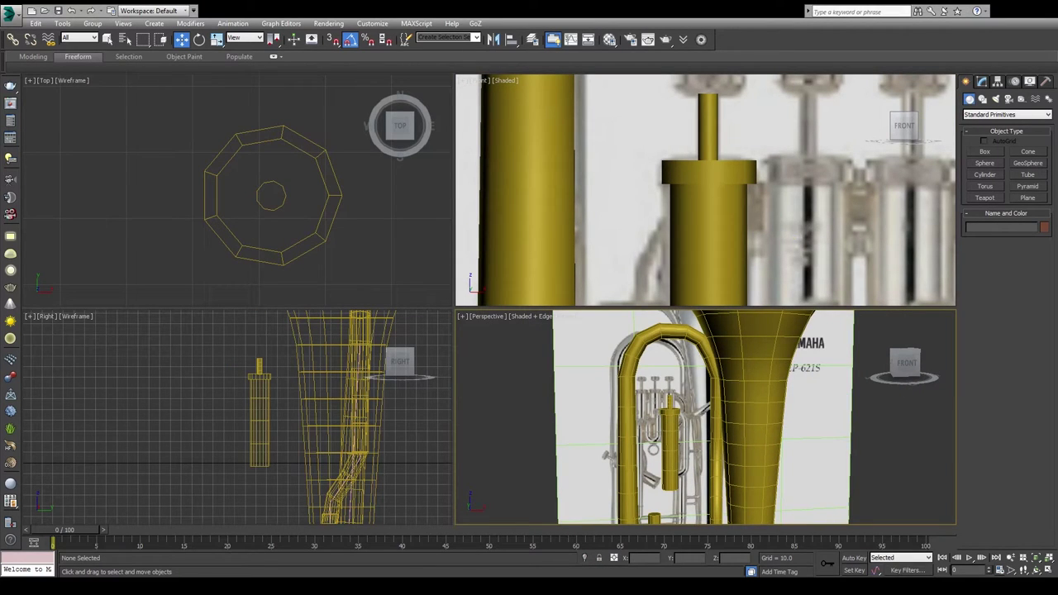
click(985, 174)
drag(242, 166, 278, 199)
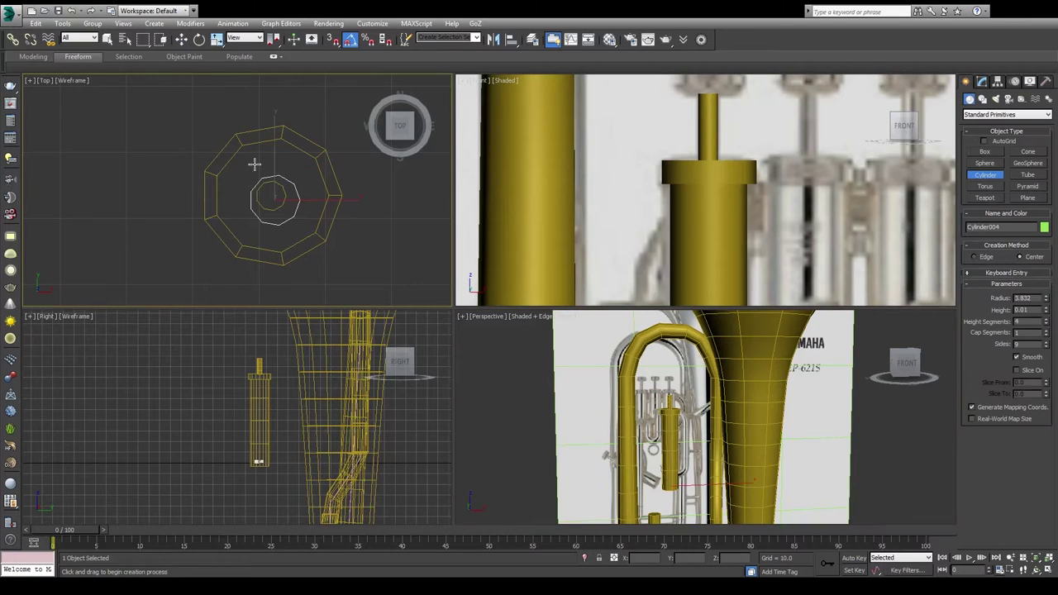
key(w)
drag(248, 162, 322, 236)
scroll(702, 414, down, 3)
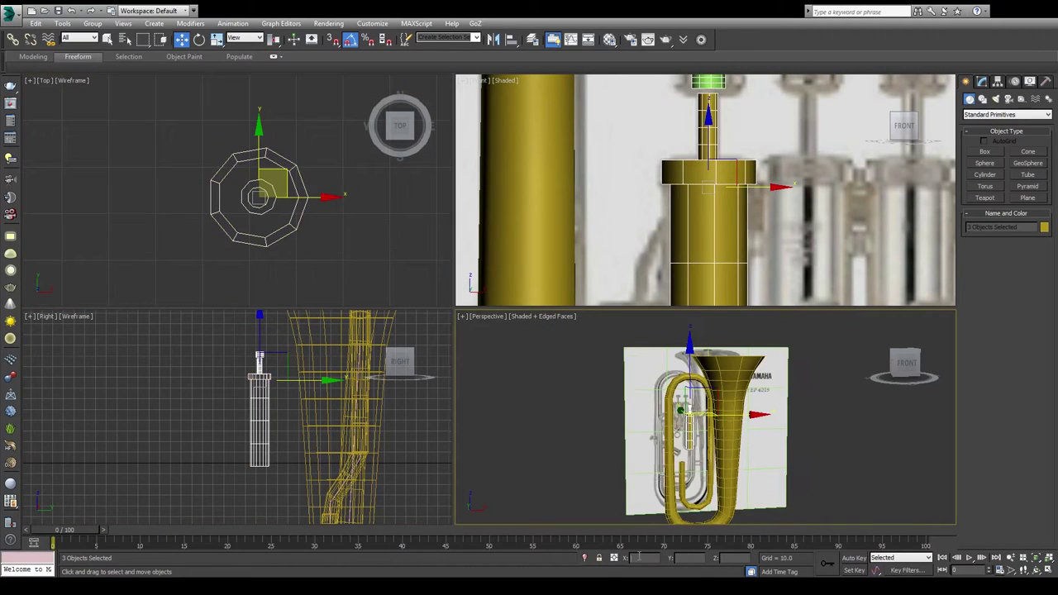
scroll(644, 245, down, 3)
scroll(644, 246, up, 2)
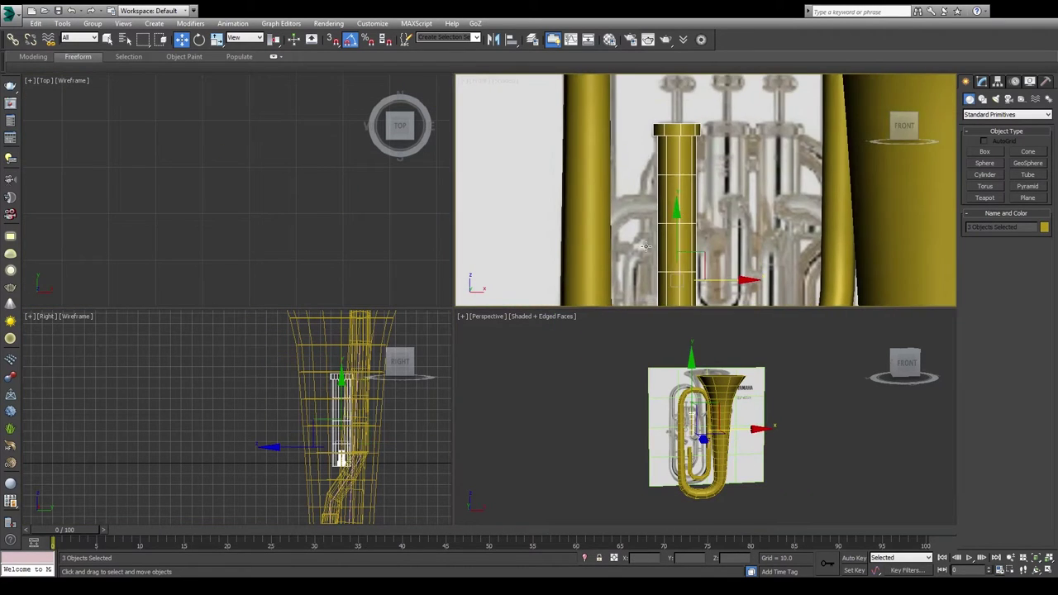
scroll(645, 246, up, 2)
scroll(703, 207, down, 2)
click(698, 157)
scroll(775, 192, up, 2)
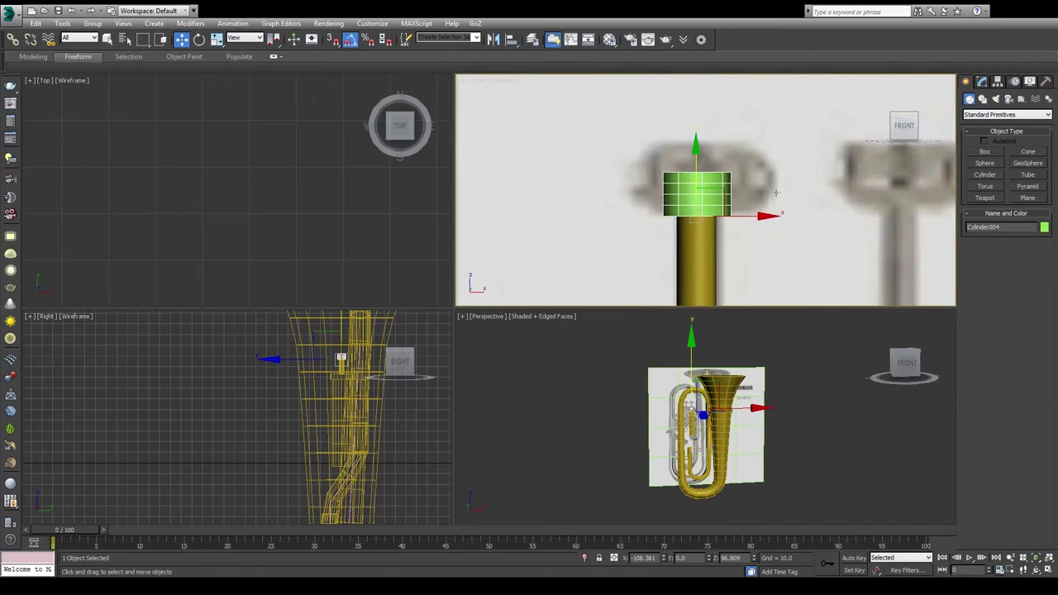
scroll(781, 184, down, 2)
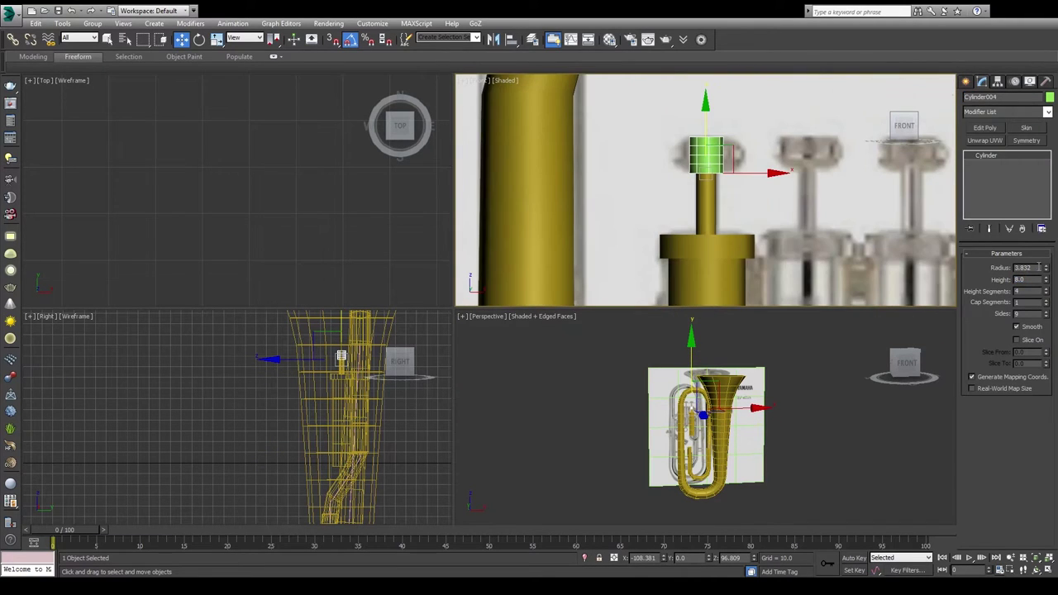
Step: Add Edit Poly to the button and select a band of its faces for the rim
click(984, 127)
key(4)
drag(662, 145, 726, 196)
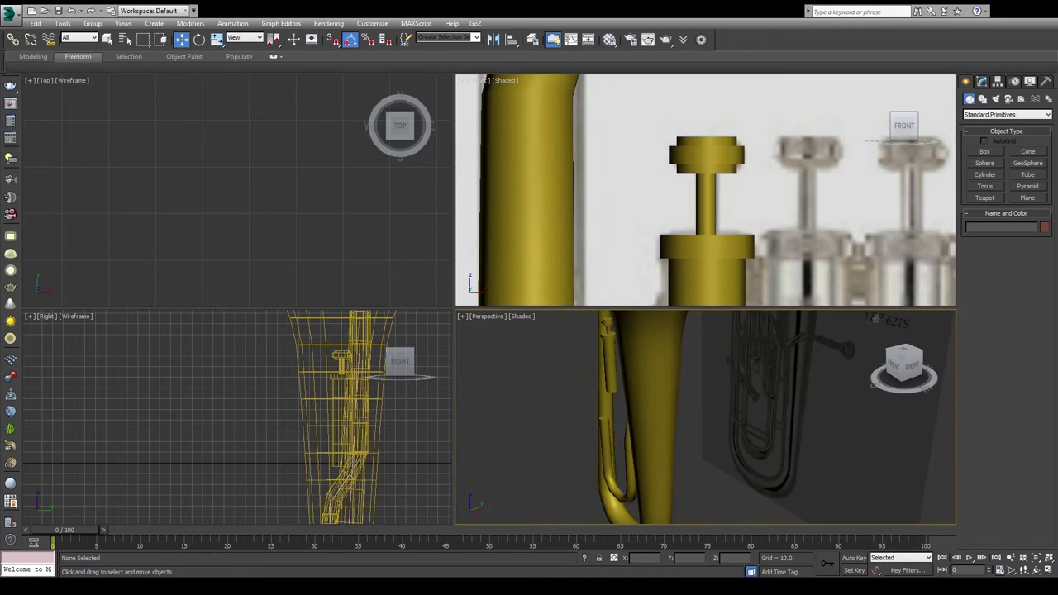
drag(909, 368, 901, 366)
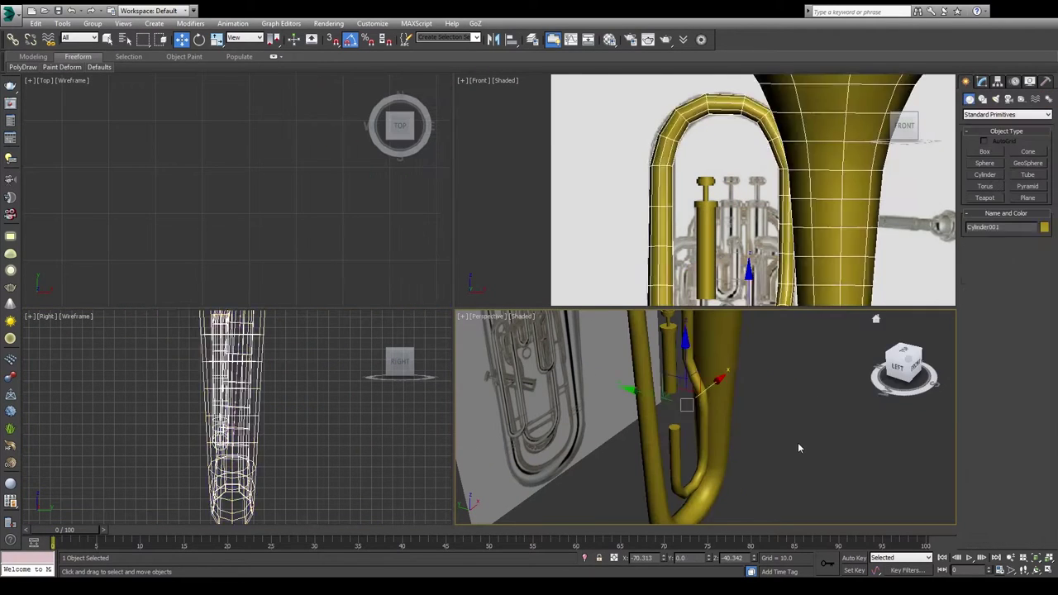
Step: Move two Line001 path vertices down to reshape the lower bell tubing
click(798, 448)
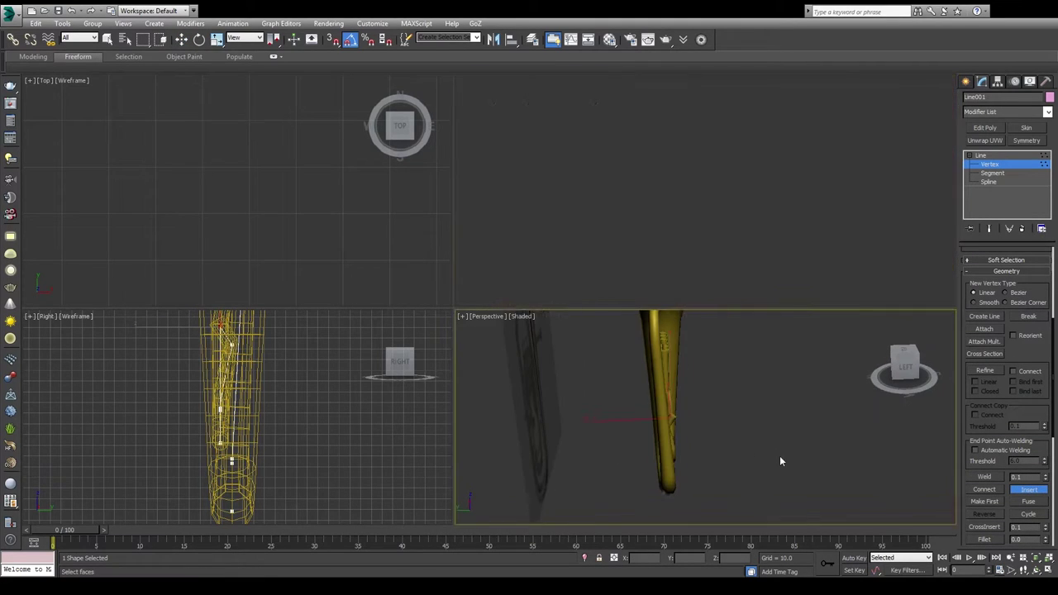
mouse_move(277, 381)
mouse_down()
mouse_move(298, 418)
mouse_move(285, 394)
mouse_up()
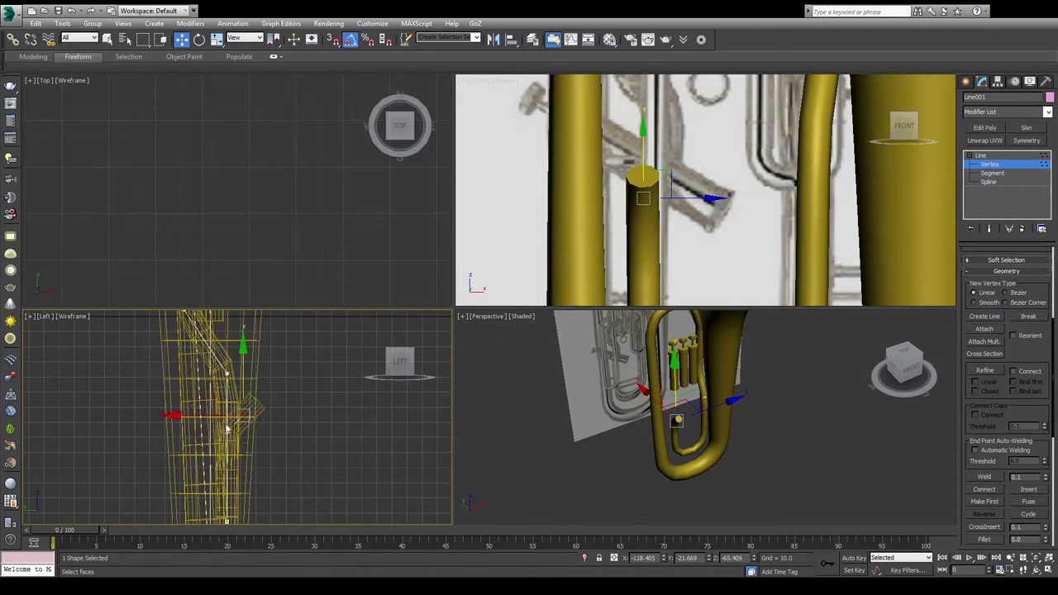
drag(215, 375, 231, 391)
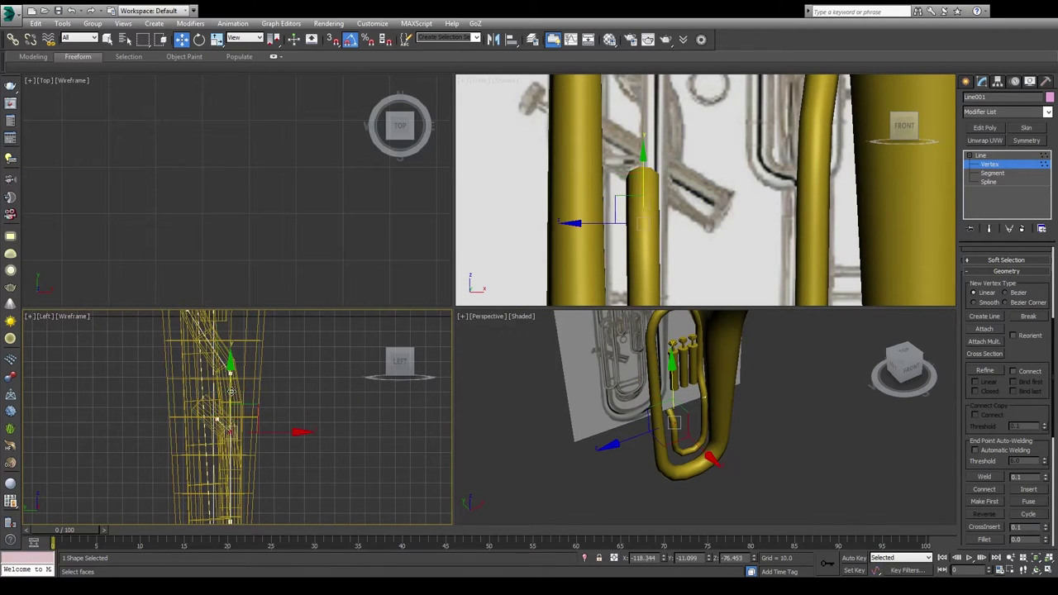
click(727, 388)
mouse_move(741, 442)
alt+middle_down()
mouse_move(902, 280)
mouse_move(616, 504)
alt+middle_up()
Step: Select all the bell's faces, revisit its Path Deform settings, and orbit to check the euphonium
click(694, 438)
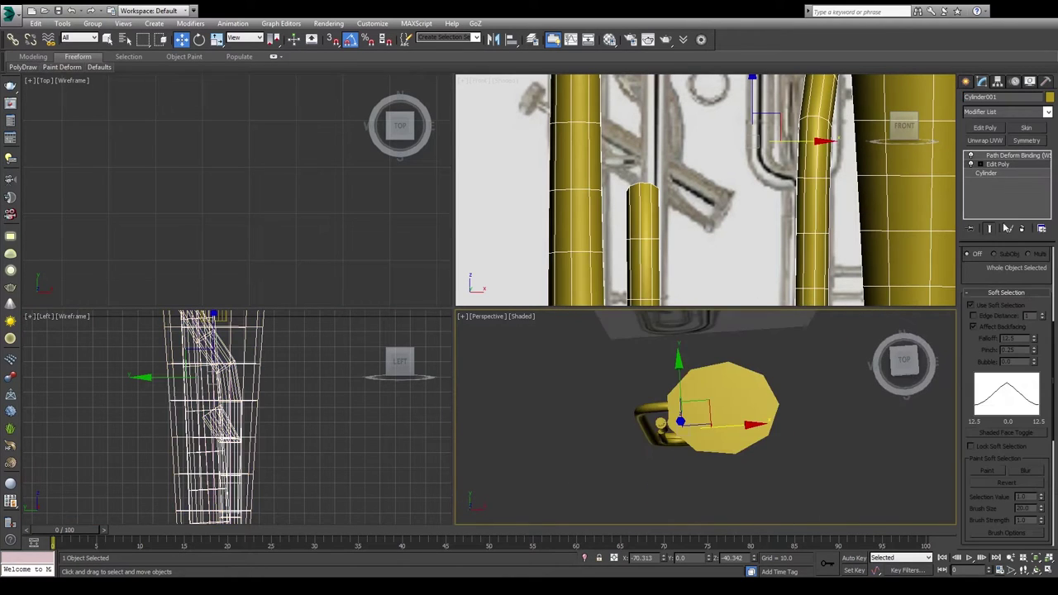
key(z)
key(4)
key(ctrl+a)
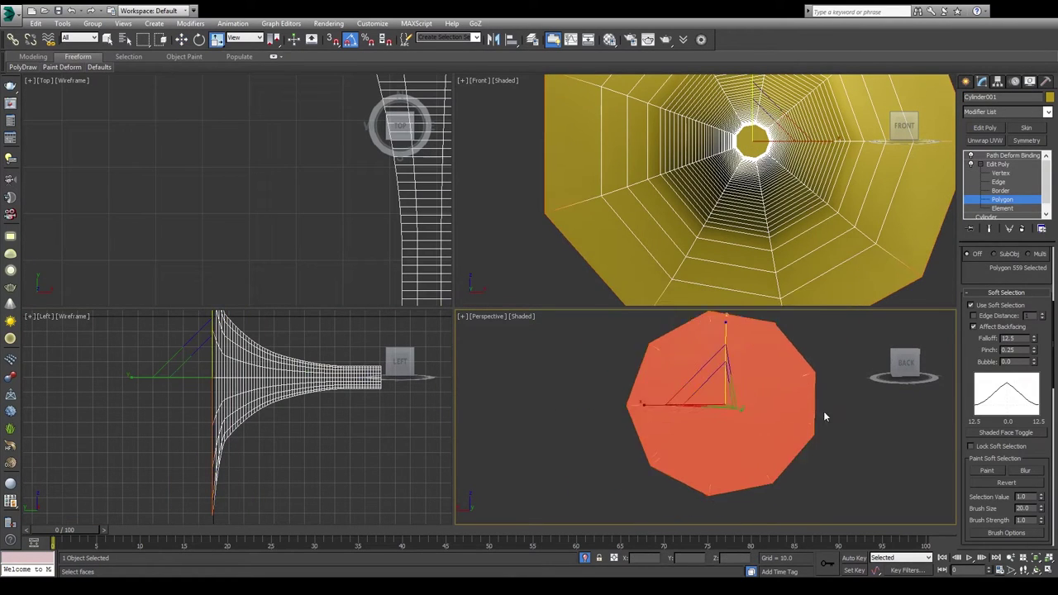
alt+middle_drag(813, 423, 712, 456)
click(1012, 155)
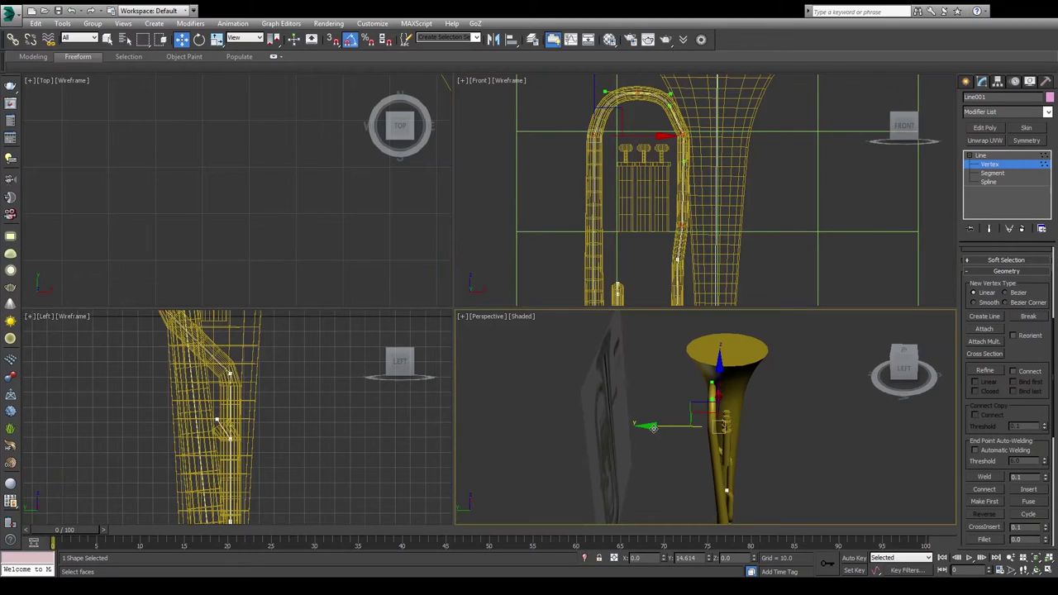
alt+middle_drag(718, 347, 789, 396)
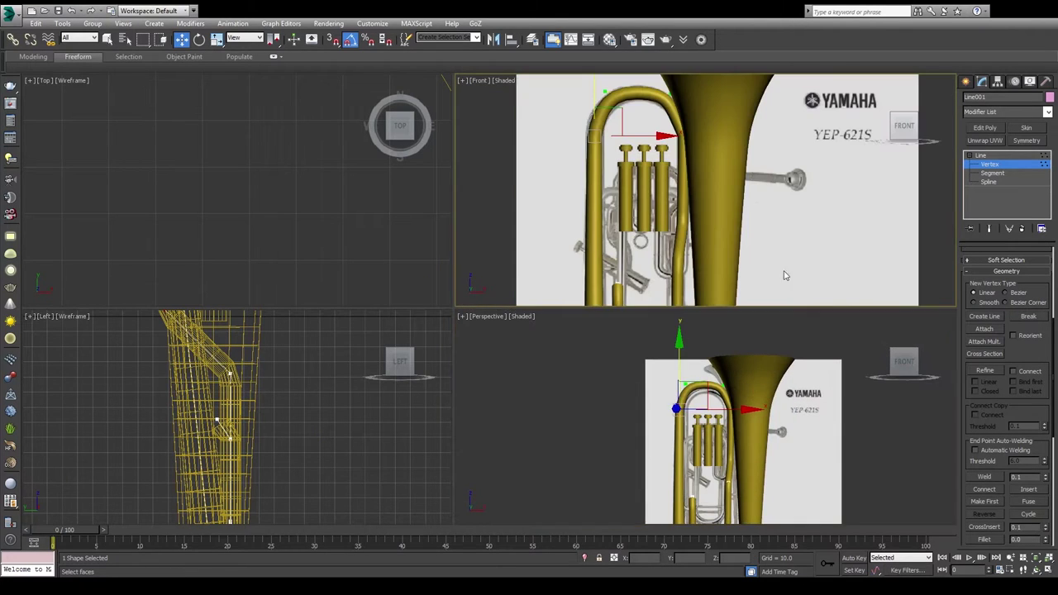
alt+middle_drag(821, 438, 747, 432)
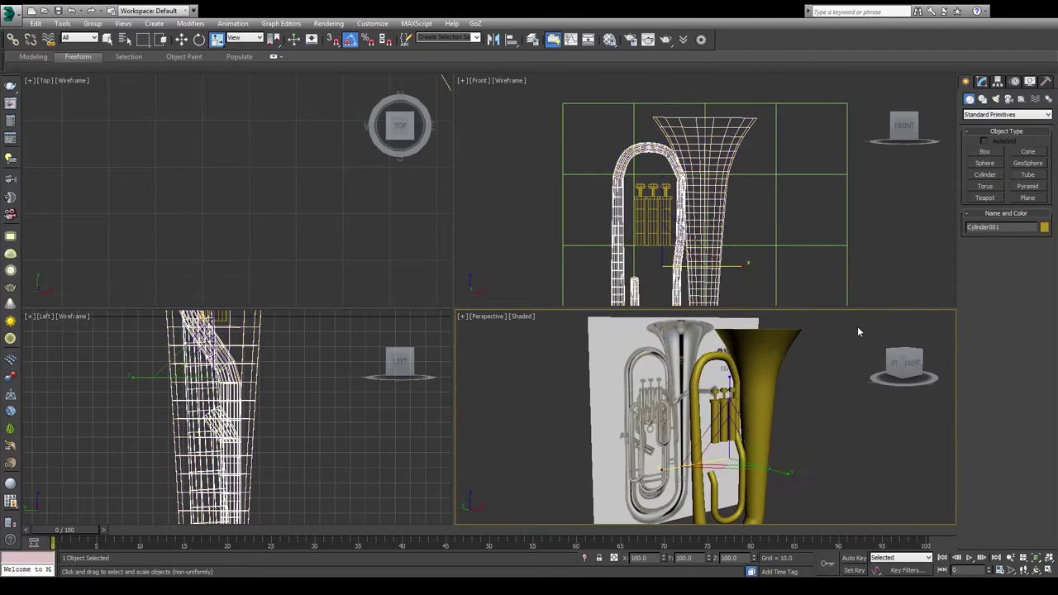
scroll(699, 132, up, 2)
Step: Finish drawing the Line002 slide path beside the valve slide
scroll(699, 132, up, 2)
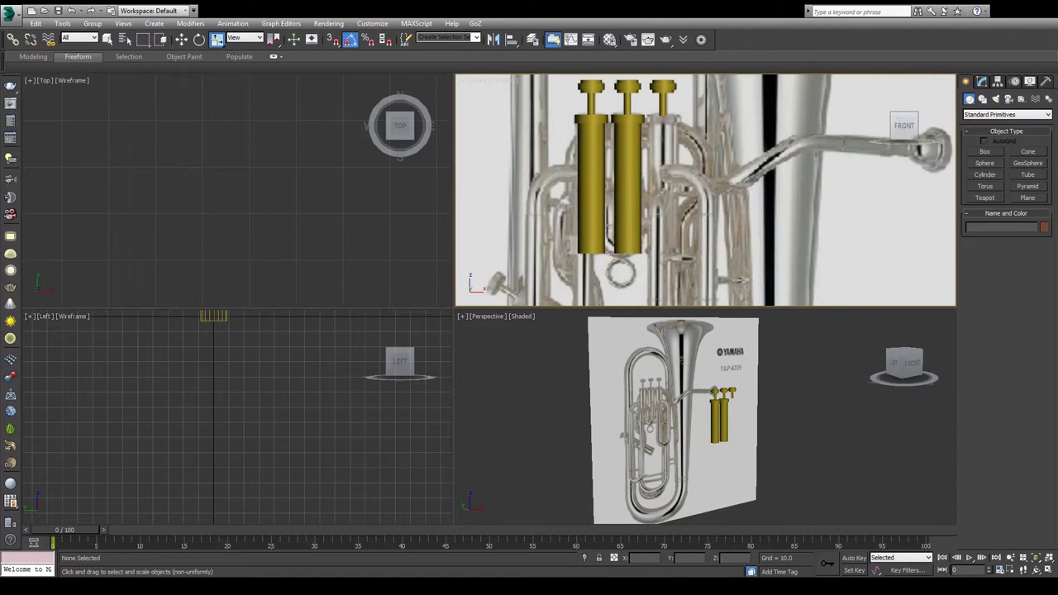
scroll(684, 161, up, 1)
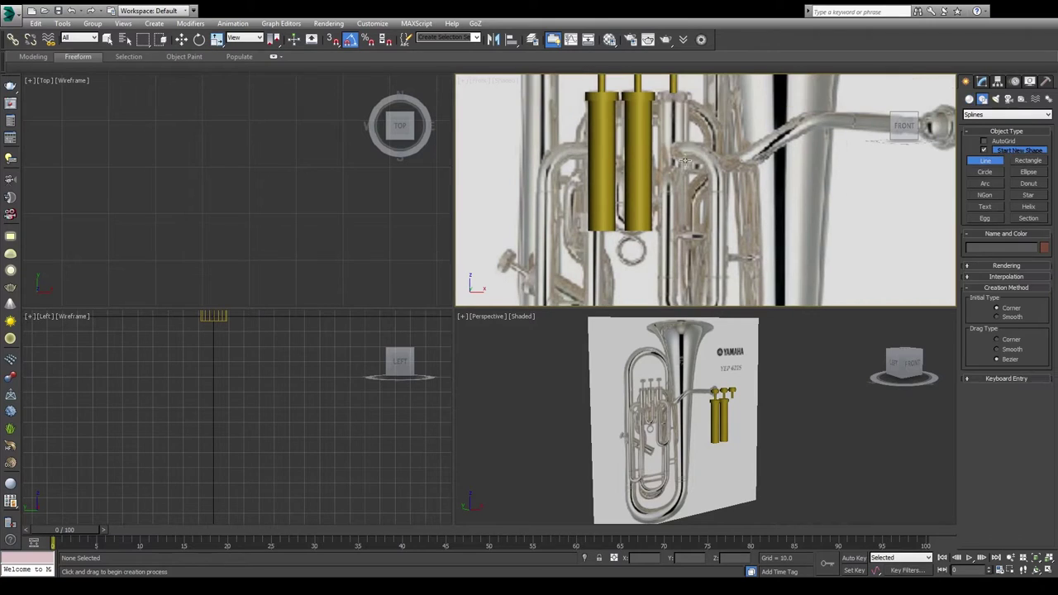
key(i)
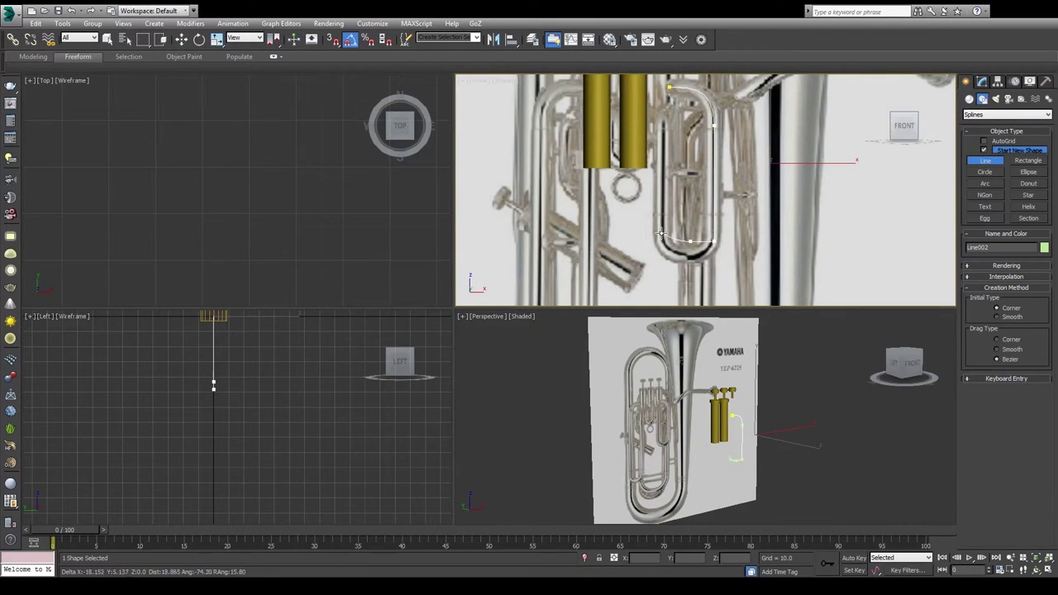
click(969, 82)
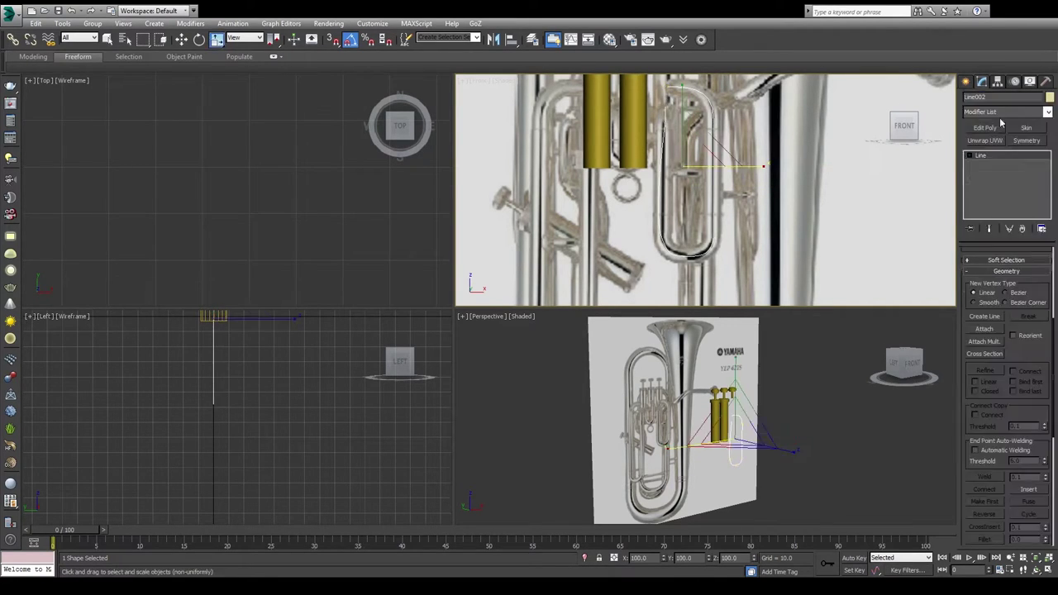
Step: Insert a bend point into Line002 next to its upper vertex
scroll(731, 154, up, 2)
scroll(674, 218, down, 2)
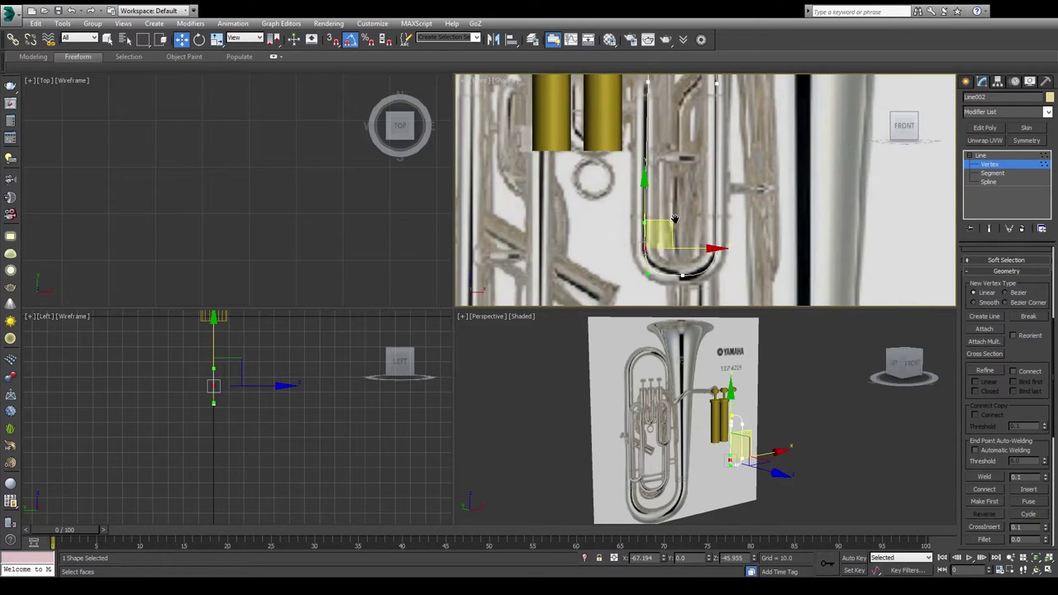
scroll(648, 273, up, 1)
click(684, 123)
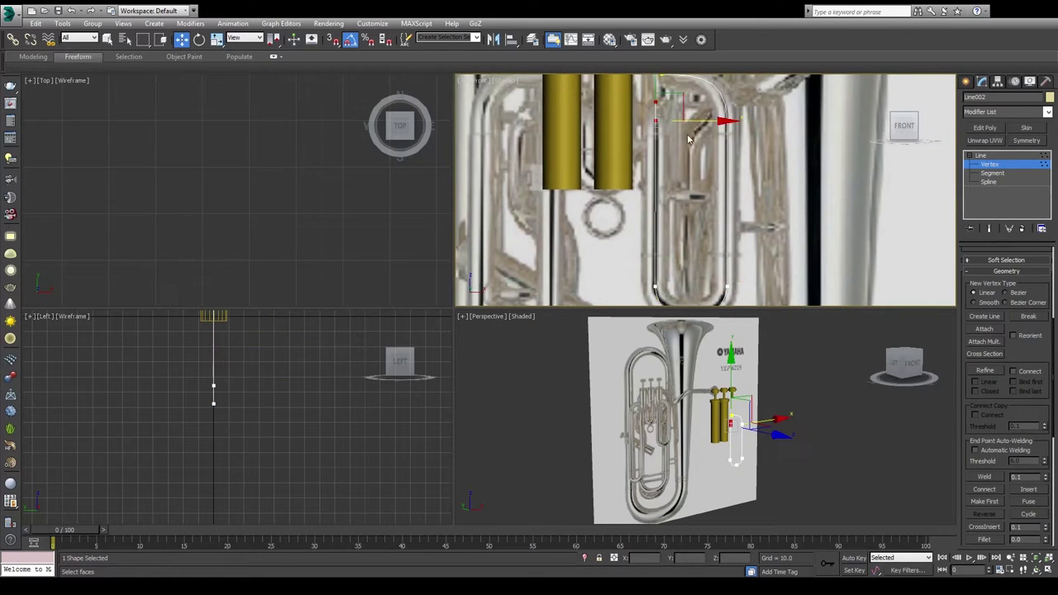
scroll(688, 139, up, 1)
click(718, 122)
key(z)
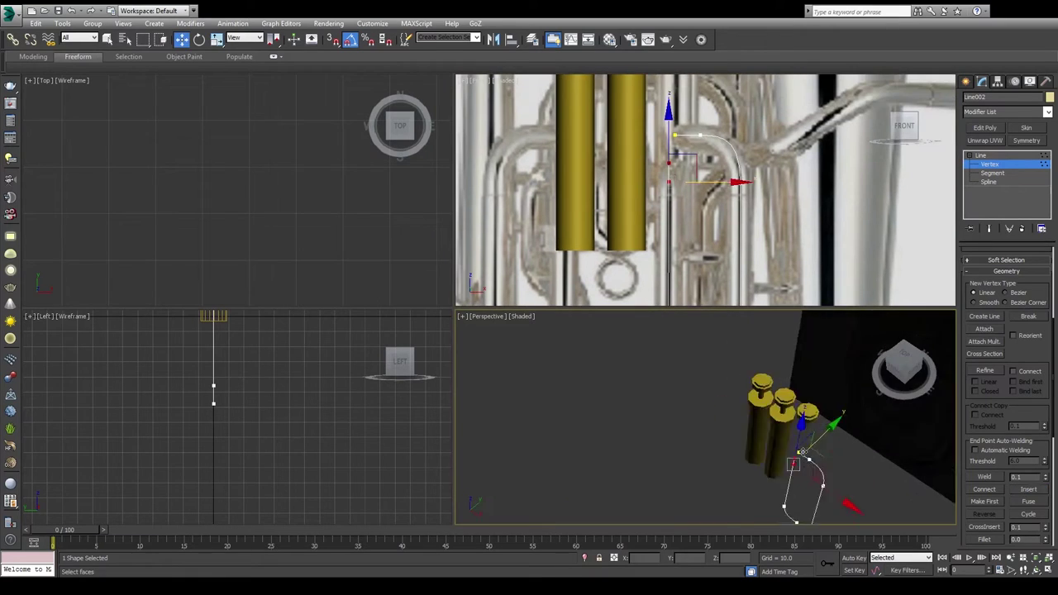
Step: Select the top and bottom vertices of the slide path
scroll(810, 432, up, 3)
mouse_move(814, 417)
alt+middle_down()
mouse_move(801, 463)
mouse_move(741, 406)
alt+middle_up()
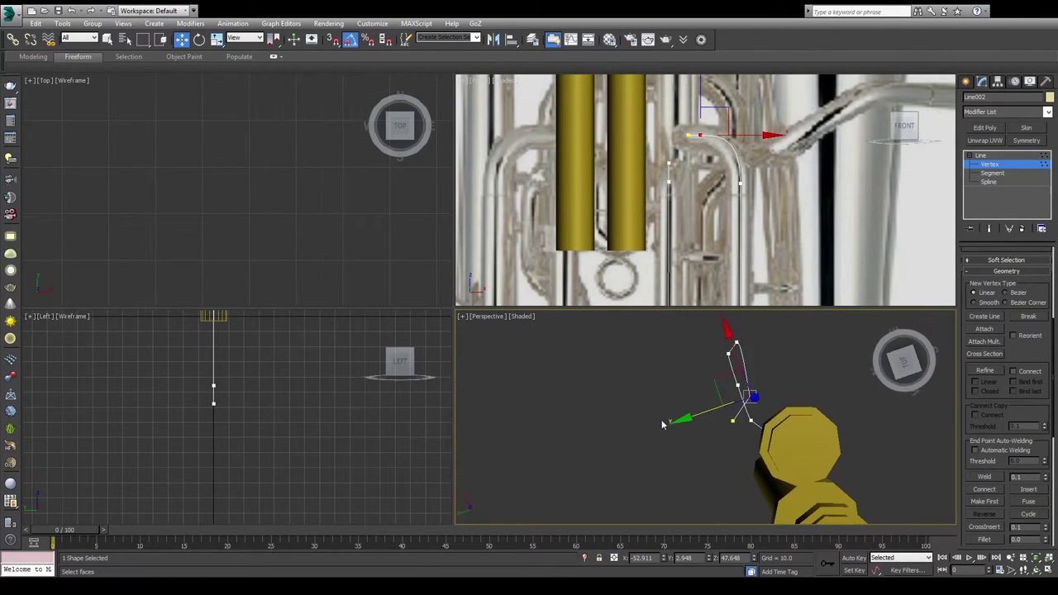
click(724, 161)
scroll(738, 146, up, 2)
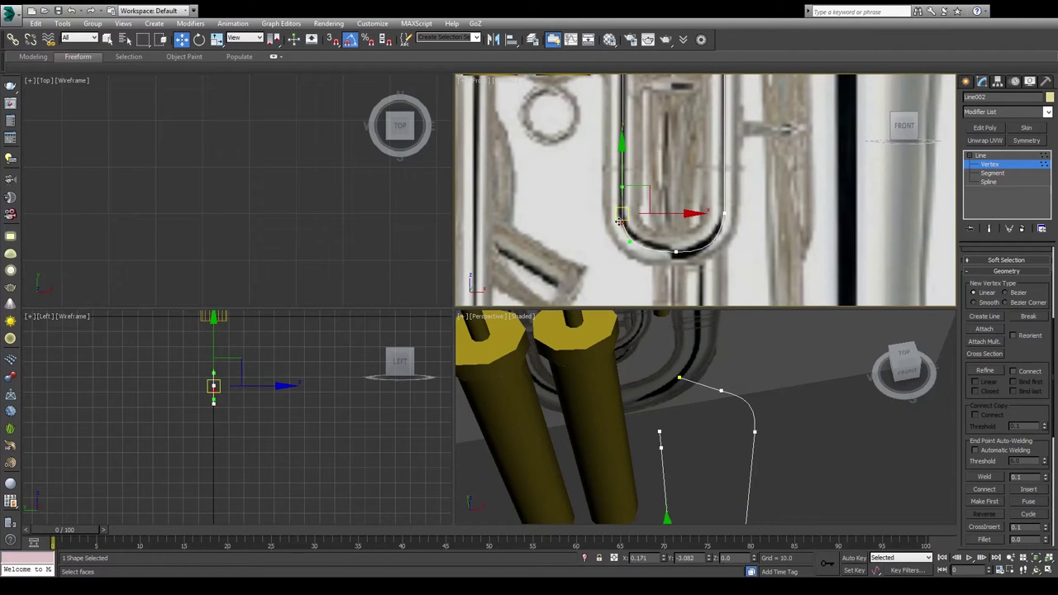
scroll(663, 221, down, 2)
click(673, 257)
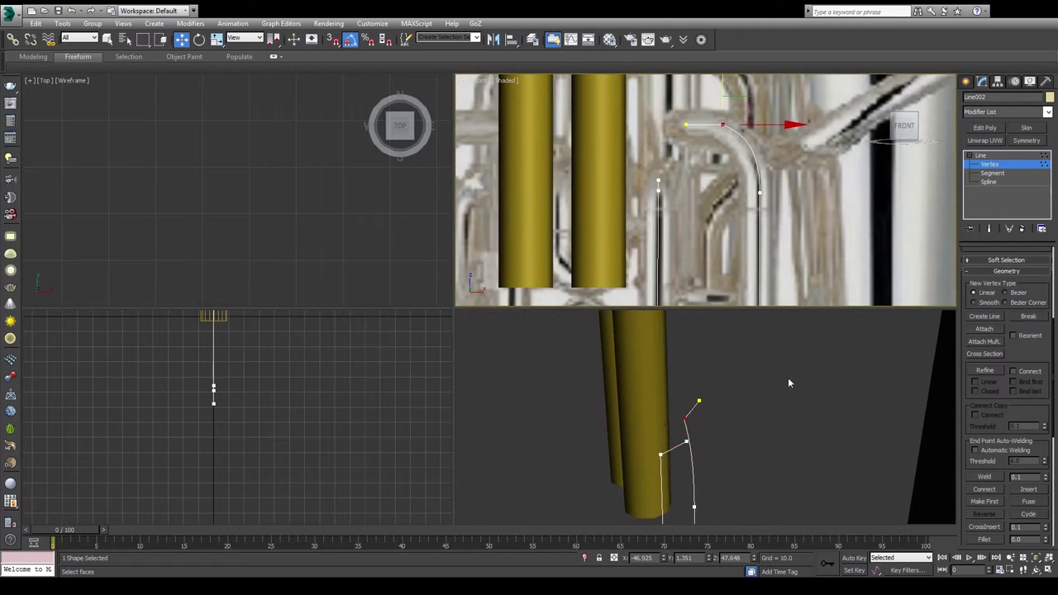
Step: Rotate the selected path points to bend Line002 into a 3D curve, then deselect them
alt+middle_drag(788, 383, 751, 415)
mouse_move(686, 347)
alt+middle_down()
mouse_move(623, 477)
mouse_move(753, 473)
alt+middle_up()
alt+middle_drag(735, 430, 1030, 353)
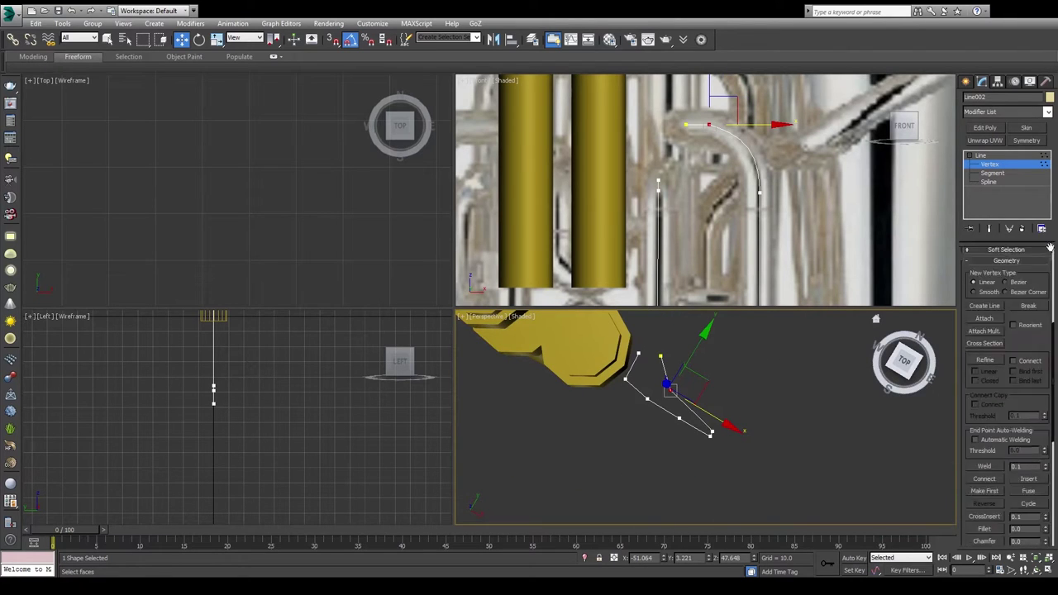
scroll(999, 424, up, 2)
scroll(740, 103, up, 1)
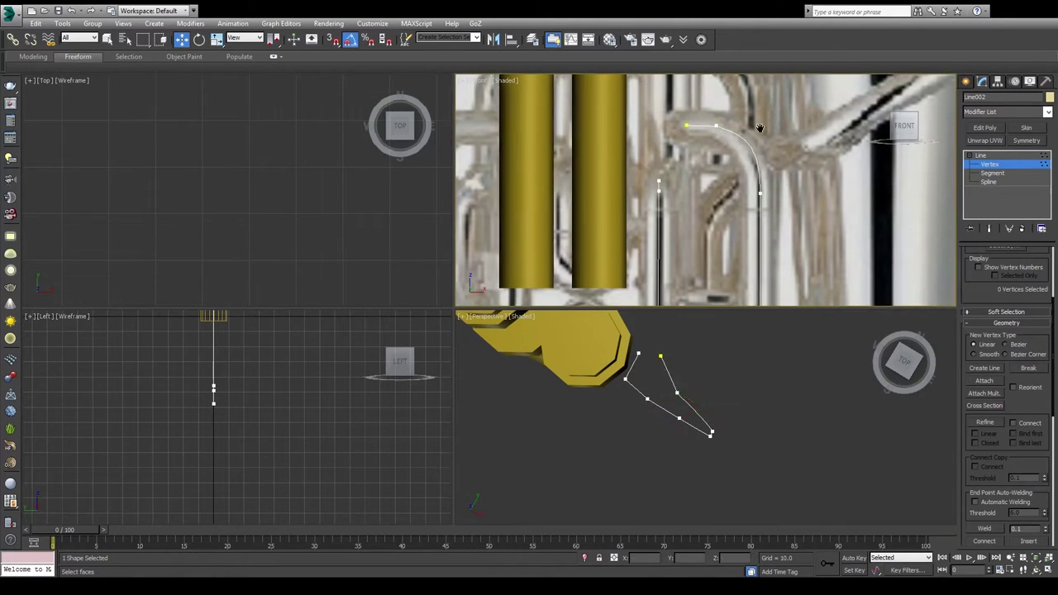
scroll(661, 413, up, 3)
scroll(661, 413, down, 2)
alt+middle_drag(661, 413, 673, 431)
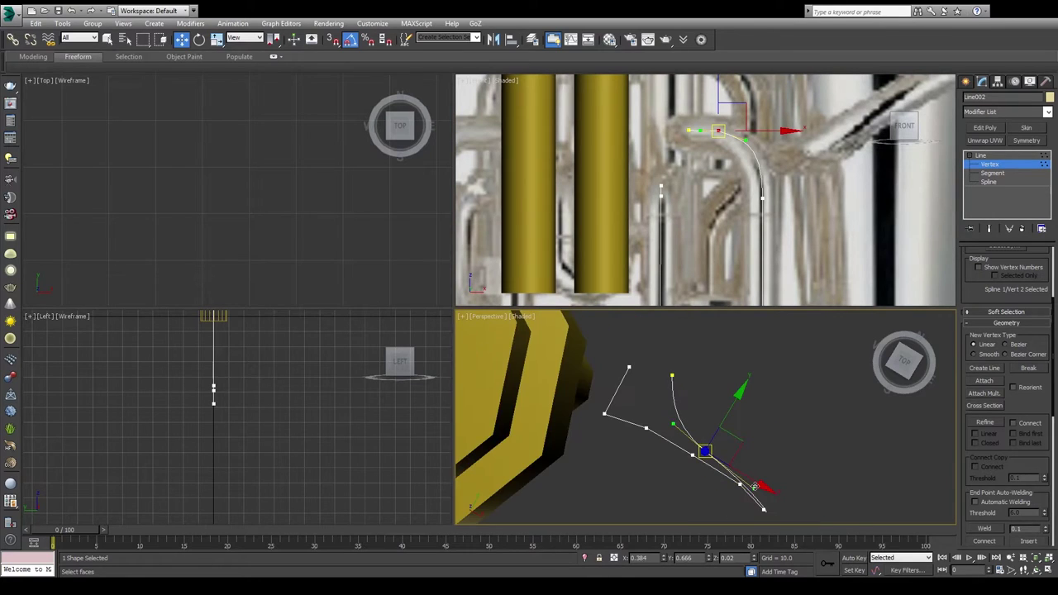
alt+middle_drag(754, 486, 814, 489)
key(e)
scroll(815, 488, up, 3)
scroll(710, 190, down, 1)
click(710, 425)
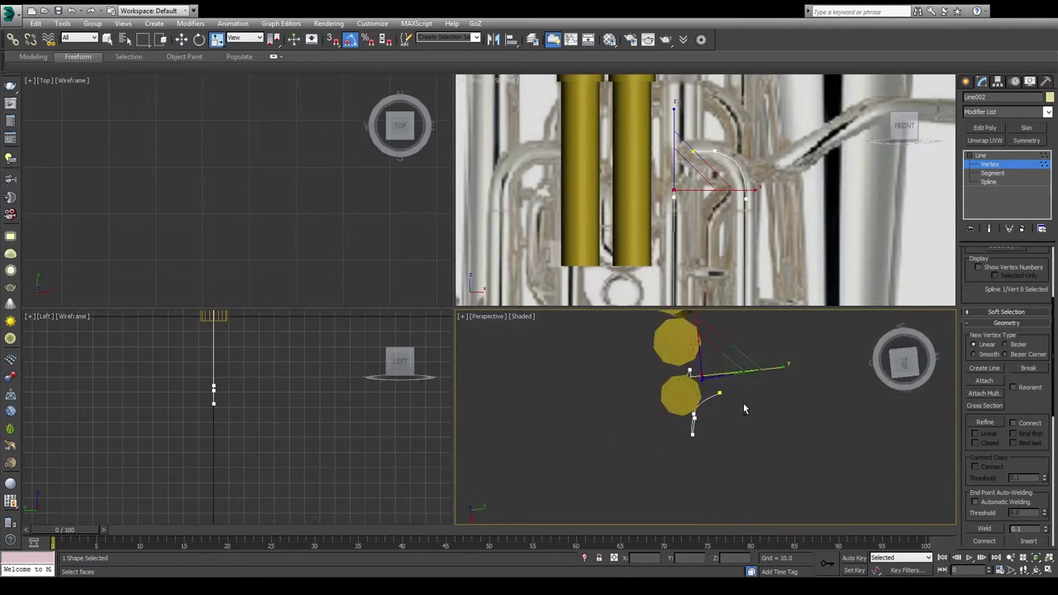
Step: Refine another point along the path and begin a thin Cylinder in the Top viewport
scroll(711, 388, up, 3)
scroll(711, 388, up, 2)
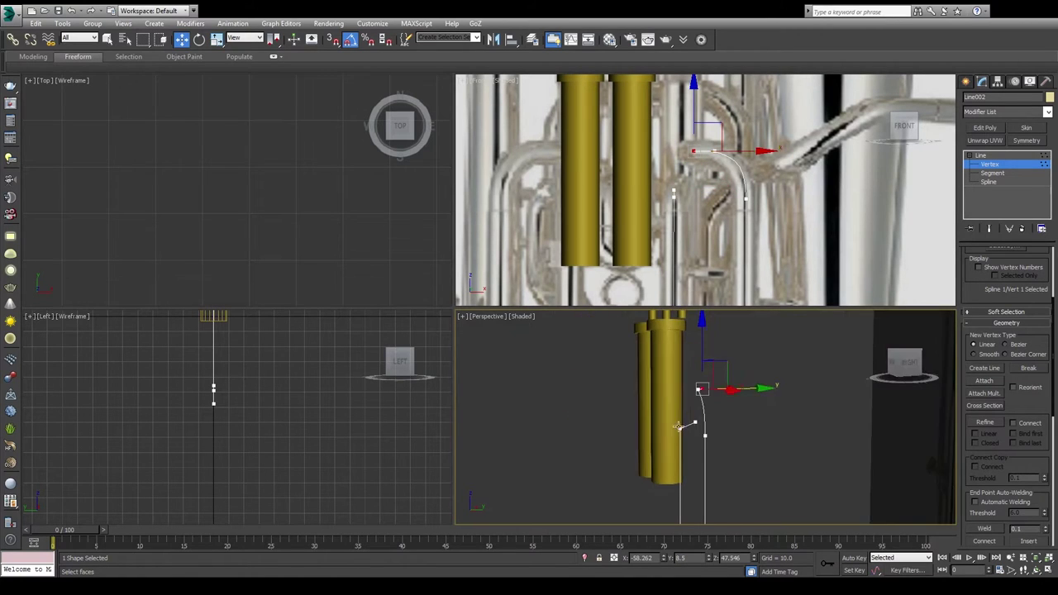
click(985, 423)
scroll(662, 398, down, 6)
click(966, 81)
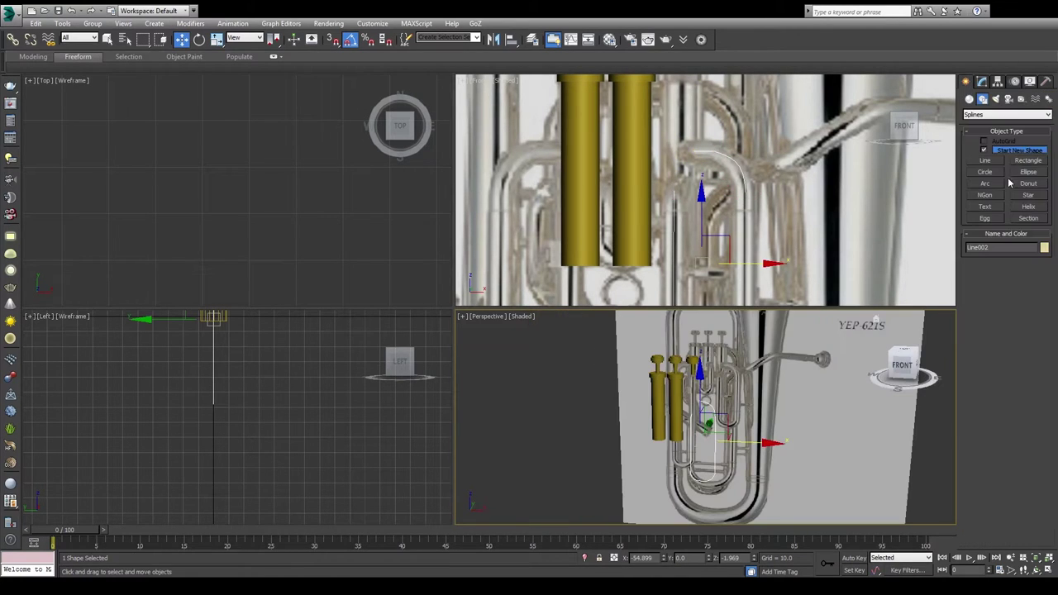
scroll(309, 207, up, 4)
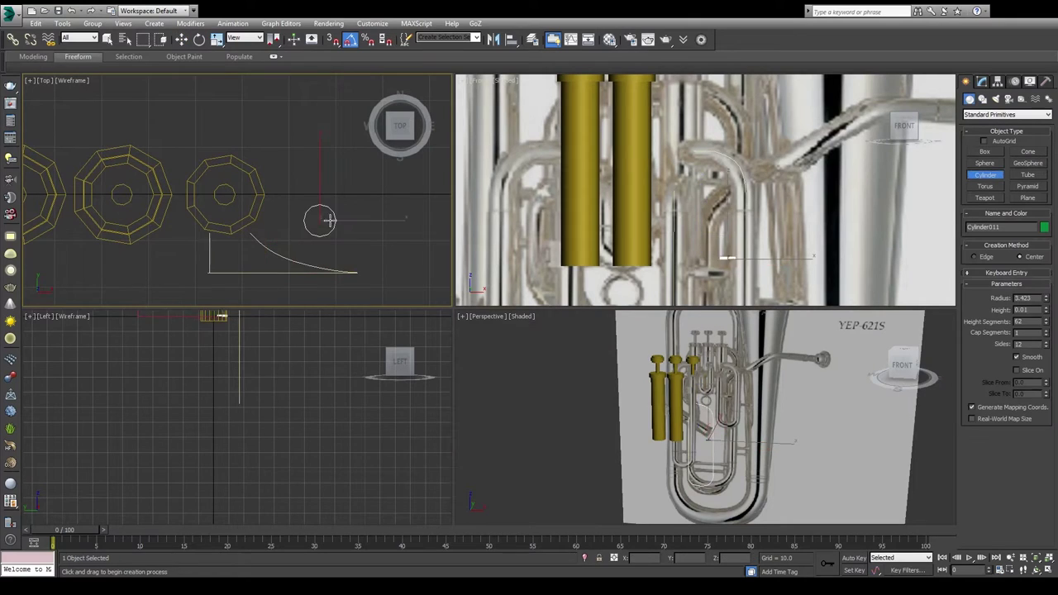
Step: Create a thin cylinder for the slide tube and open its parameters
click(943, 319)
click(982, 81)
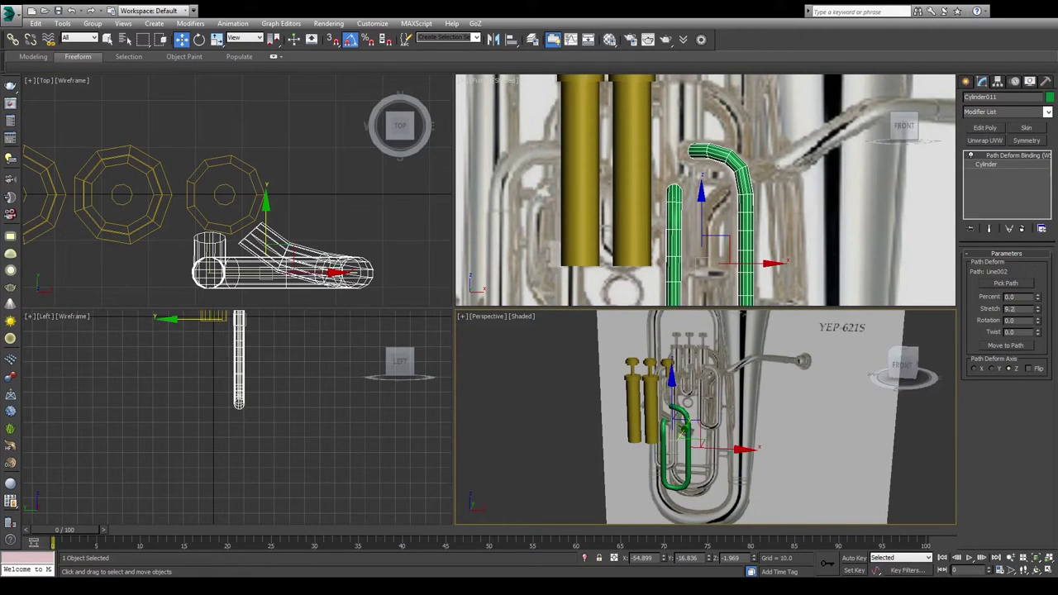
click(985, 164)
key(z)
scroll(674, 423, down, 5)
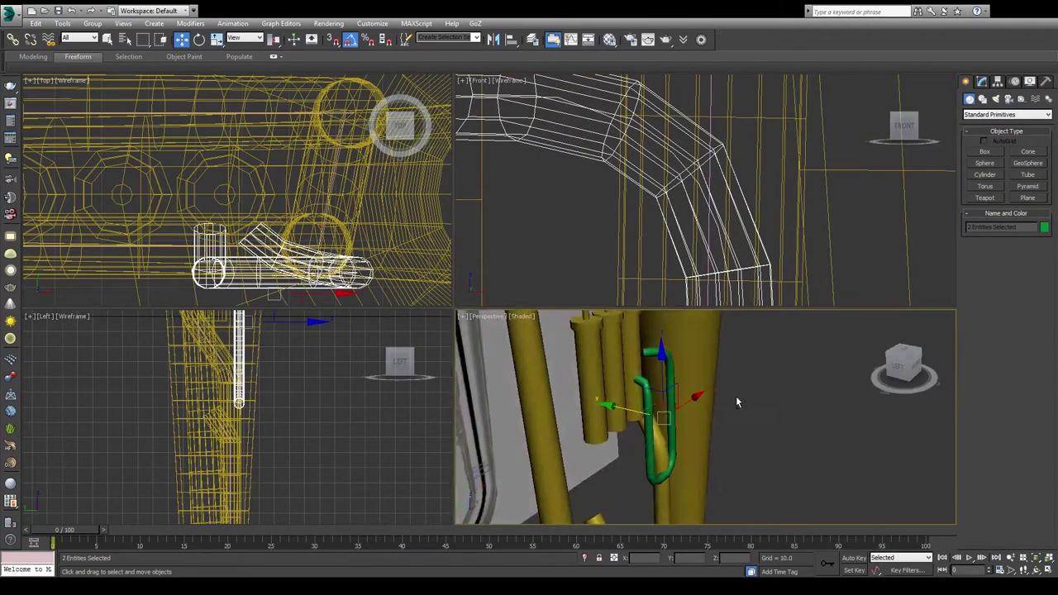
Step: Bind the cylinder to the Line002 path and frame the green tube in shaded view
ctrl+click(736, 396)
alt+middle_drag(736, 395, 815, 237)
key(F3)
key(z)
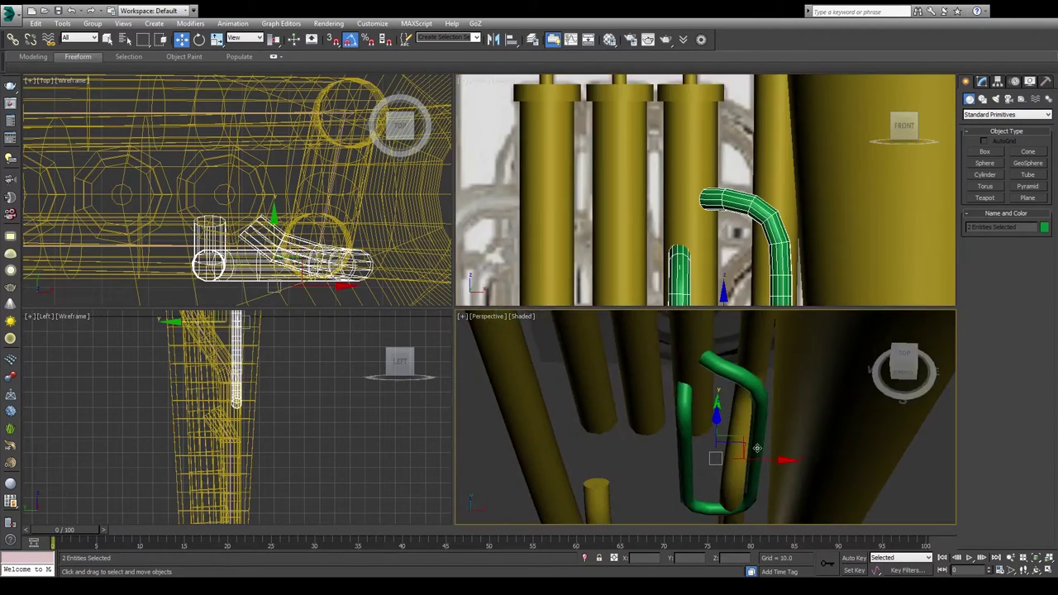
alt+middle_drag(712, 419, 758, 385)
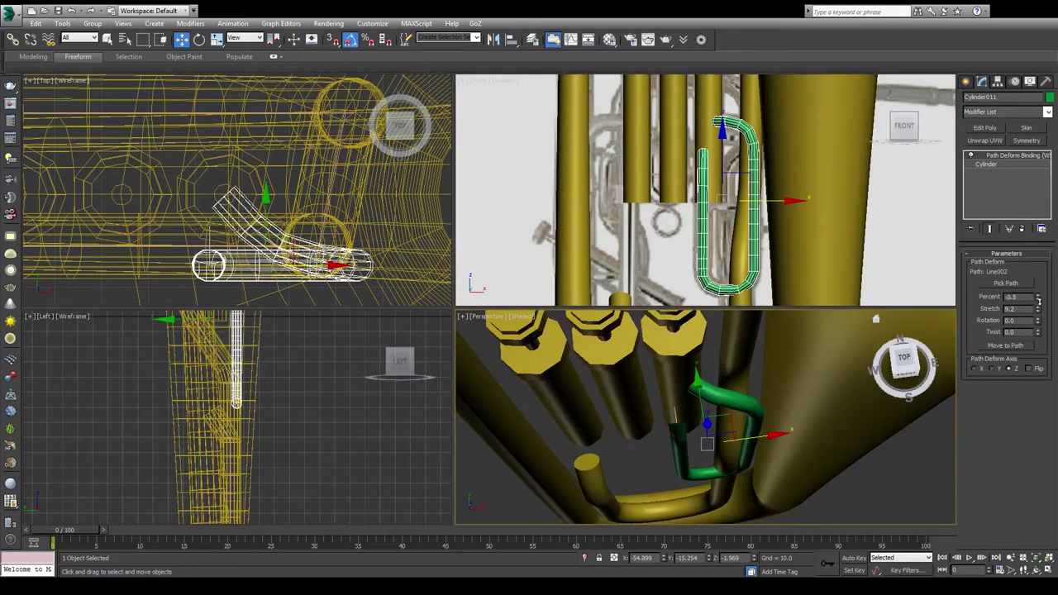
scroll(757, 385, up, 3)
scroll(713, 419, down, 2)
Step: Adjust the tube's cylinder settings to radius 5.25 and recheck it against the Line002 path
click(986, 164)
scroll(728, 191, up, 3)
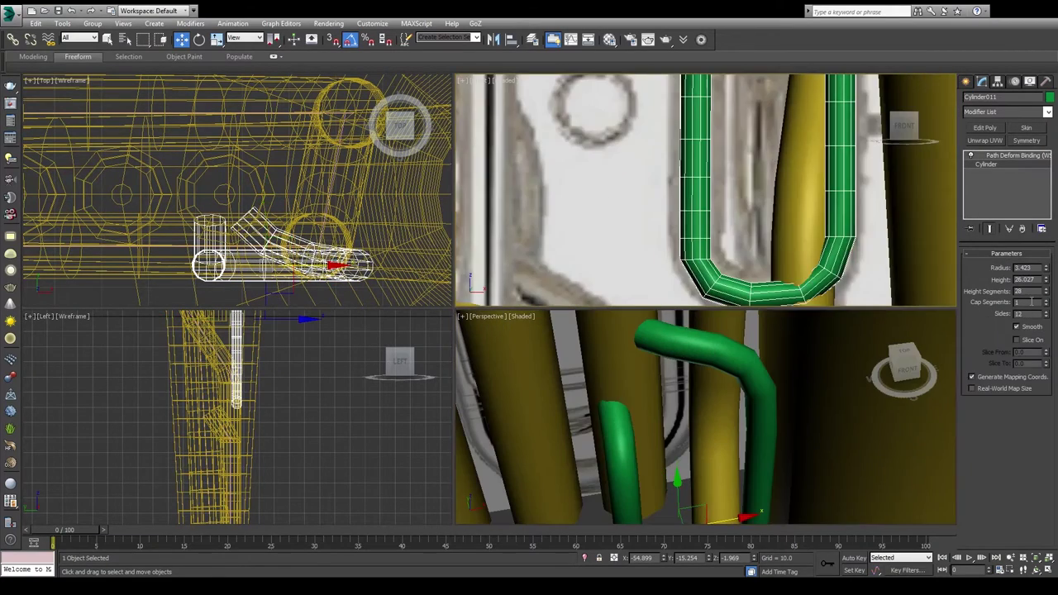
scroll(727, 190, down, 3)
alt+middle_drag(712, 419, 826, 413)
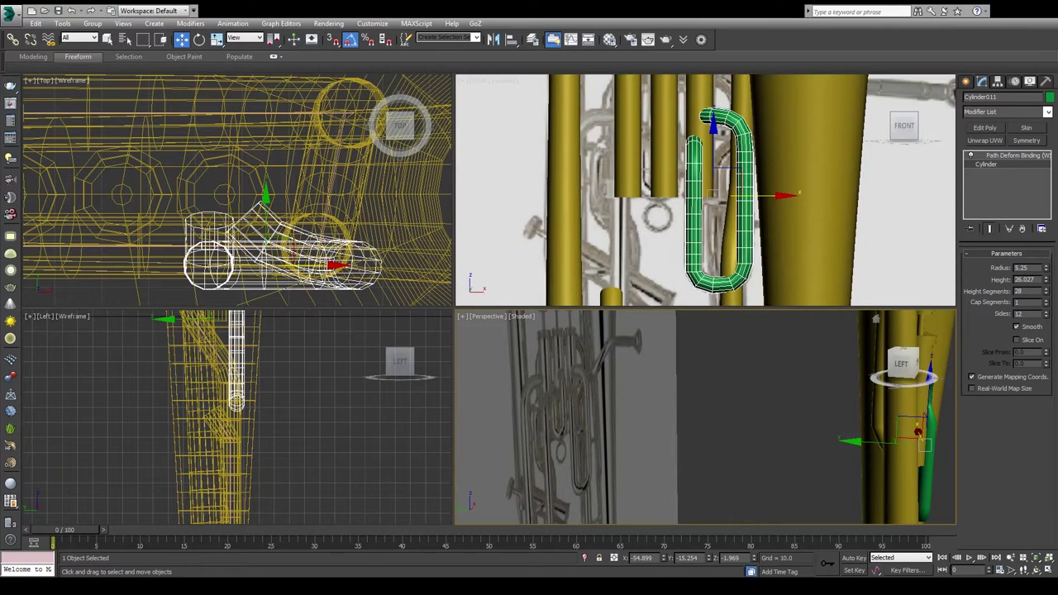
key(shift+z)
key(F3)
click(739, 198)
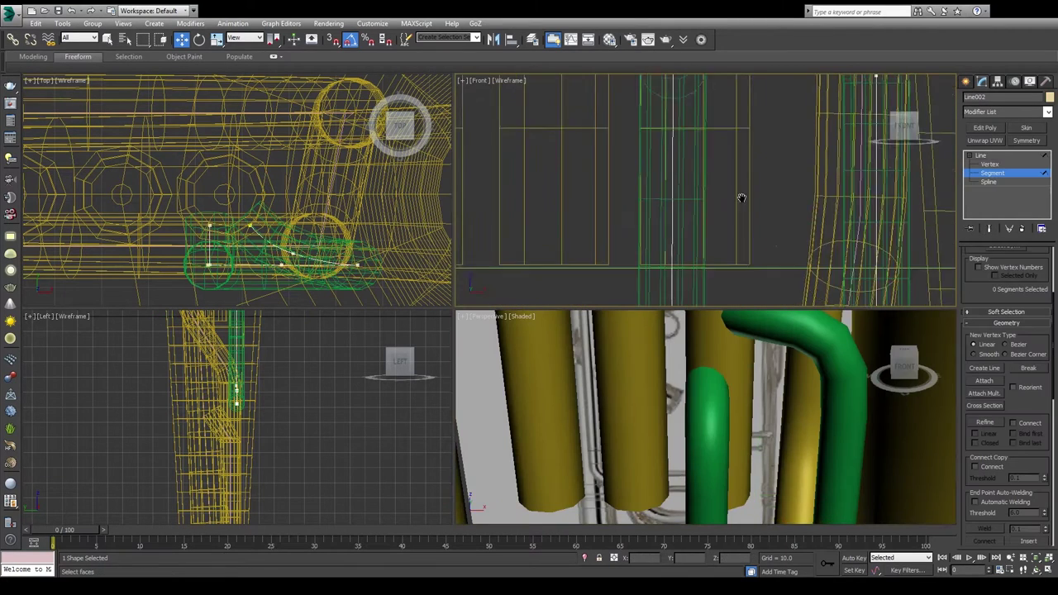
key(p)
key(shift+z)
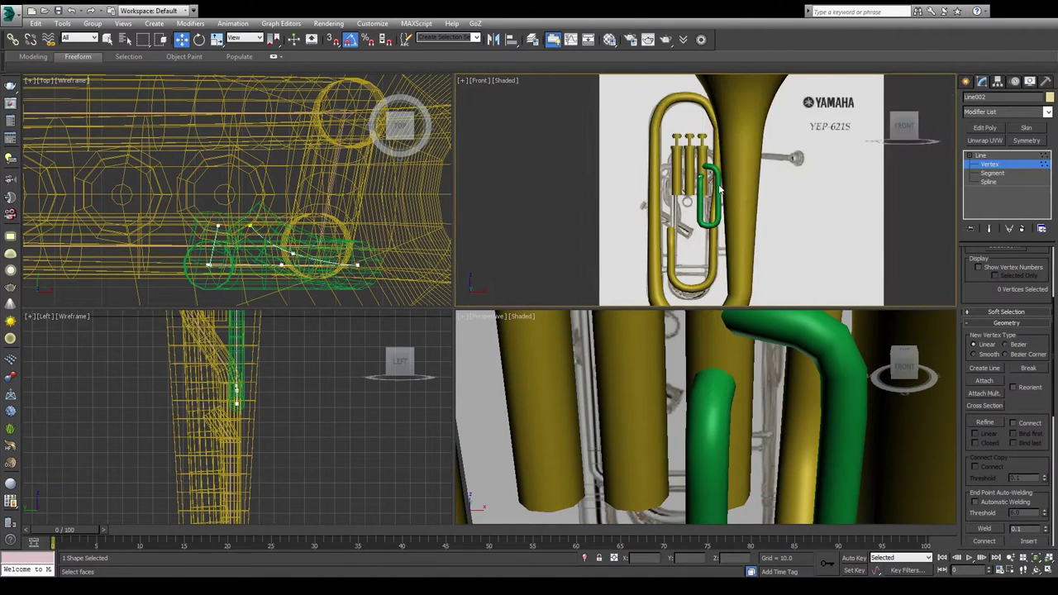
click(969, 81)
Step: Maximize the Perspective view, step back through earlier views and select the main tubing line
key(alt+w)
key(shift+z)
key(shift+z)
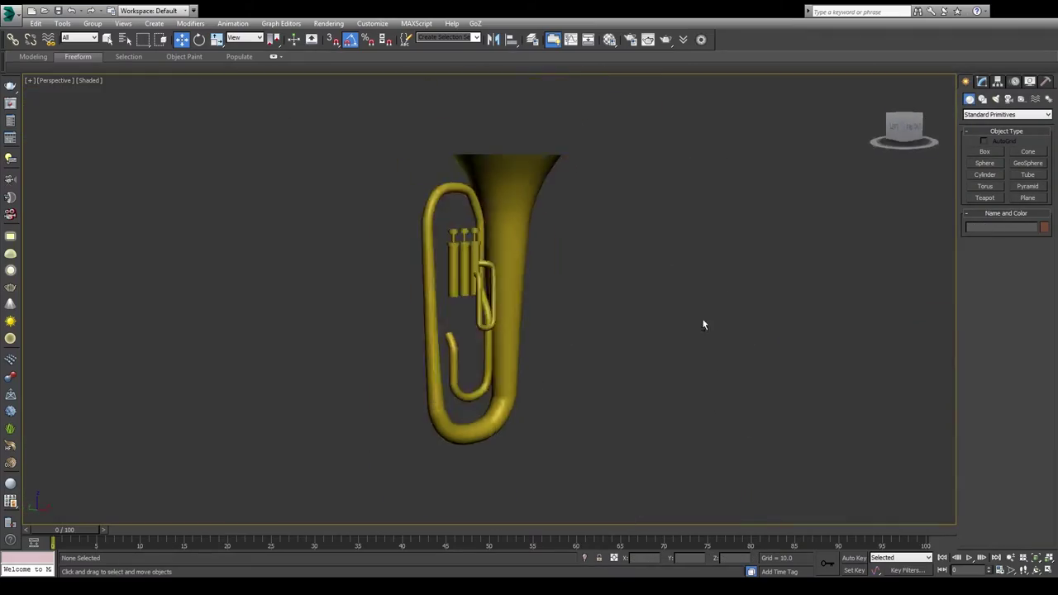
key(shift+z)
key(F3)
click(524, 279)
key(shift+z)
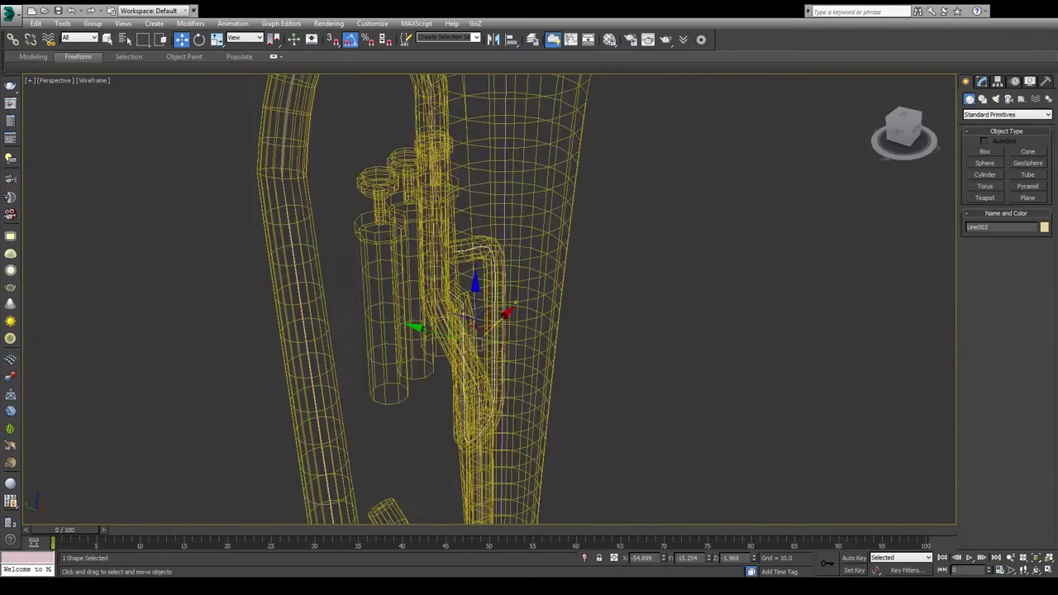
Step: Inspect Line001's vertices in wireframe and shaded views
key(shift+z)
key(shift+z)
click(982, 81)
click(989, 164)
key(shift+z)
key(F3)
key(shift+z)
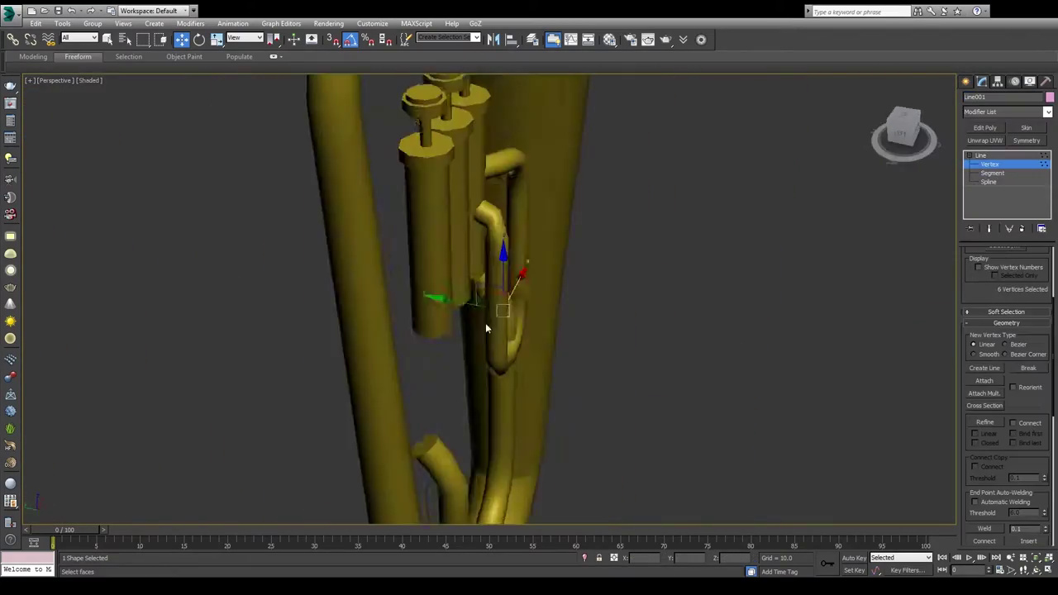
key(shift+z)
key(shift+z)
click(636, 395)
key(shift+z)
key(shift+z)
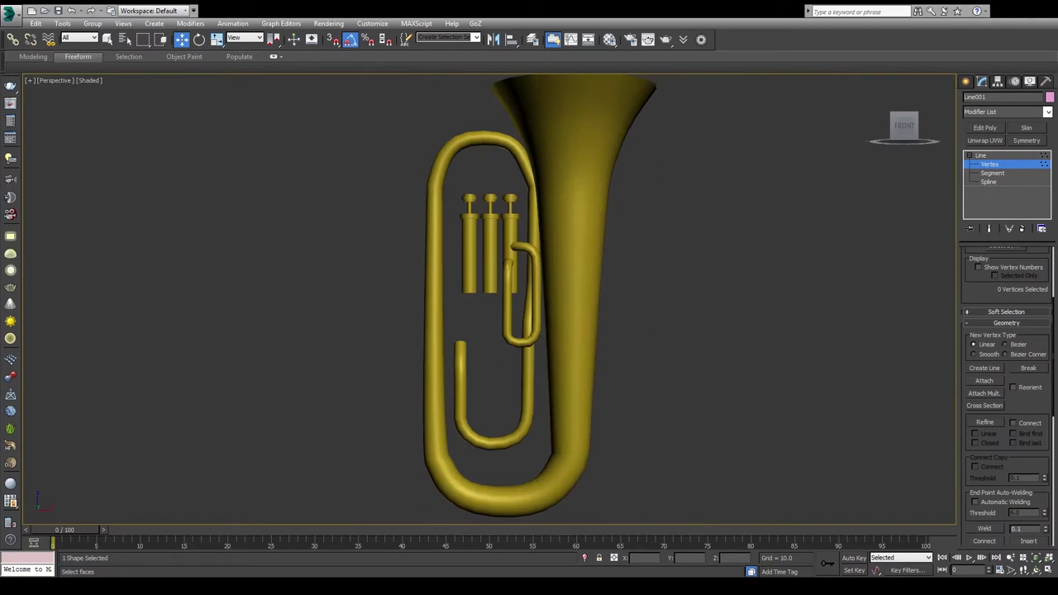
key(shift+z)
Step: Check points on the upper loop, then restore the four-viewport layout
key(shift+z)
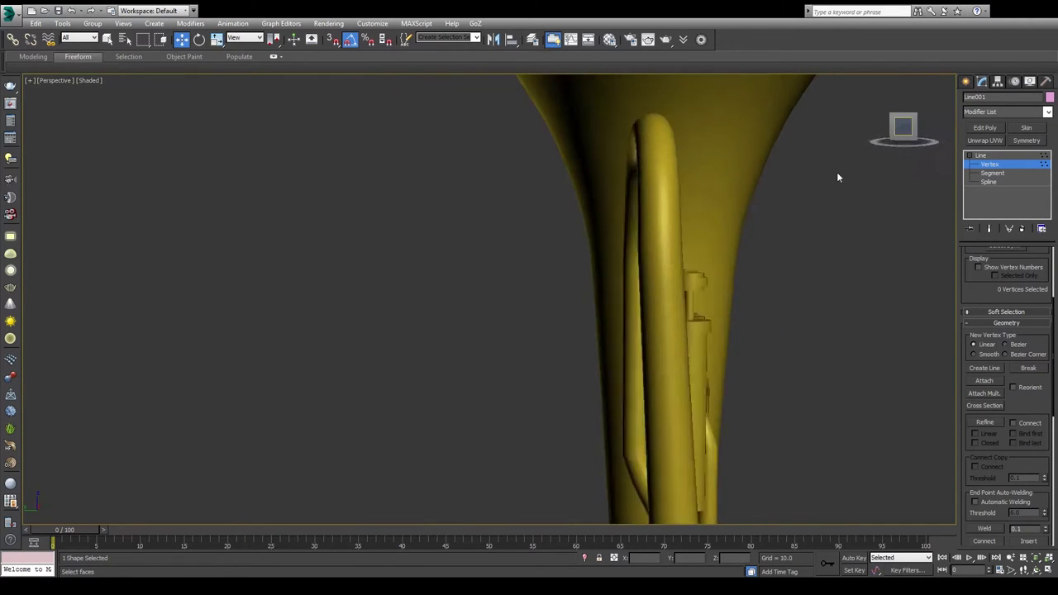
key(shift+z)
click(479, 438)
key(F3)
key(F3)
key(shift+z)
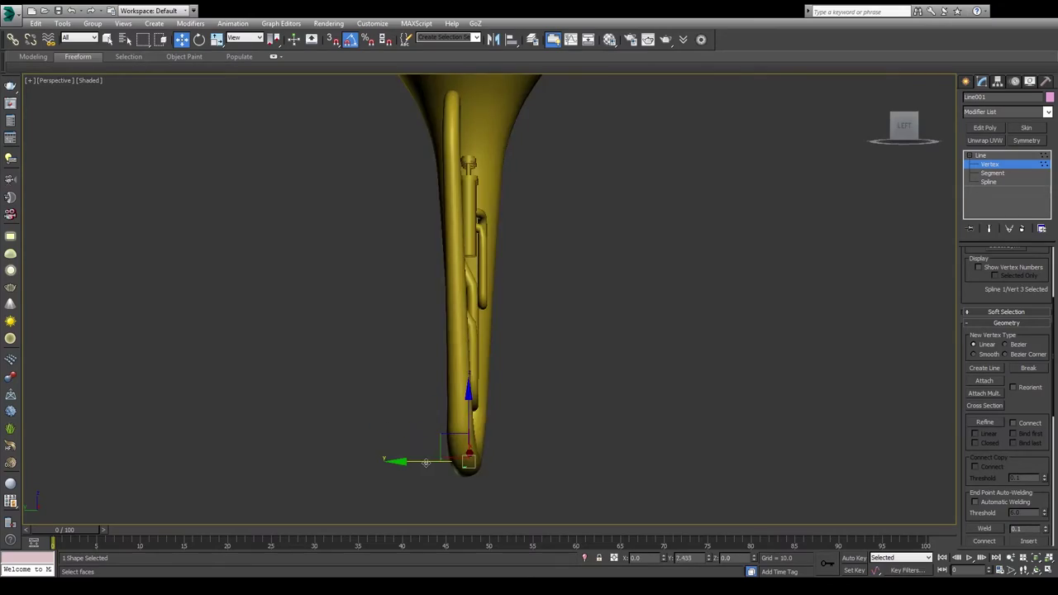
key(shift+z)
click(473, 423)
key(shift+z)
key(F3)
click(522, 168)
key(shift+z)
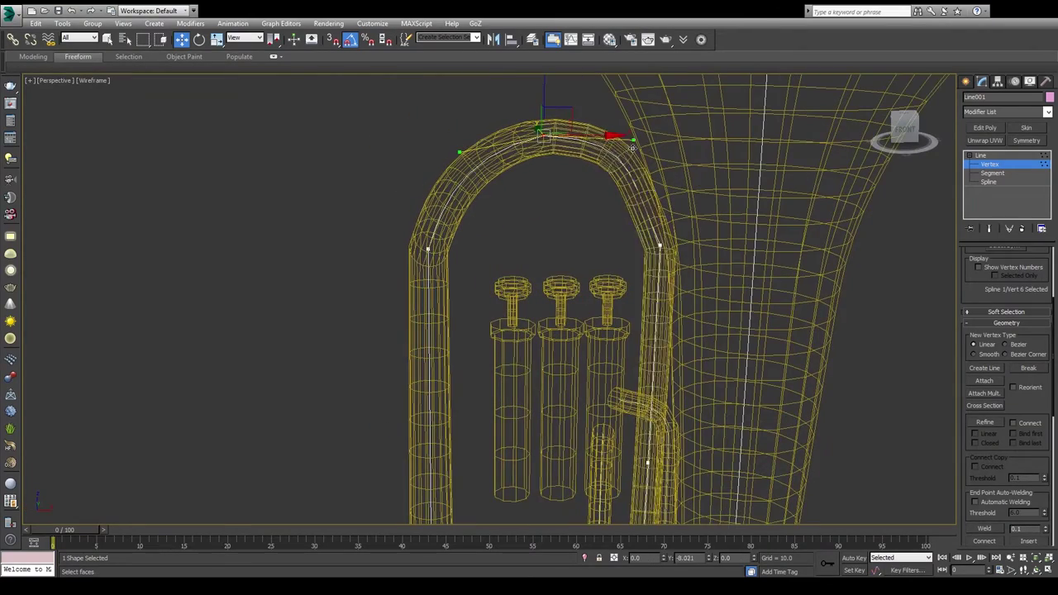
key(shift+z)
key(shift+z)
key(shift+z)
key(shift+z)
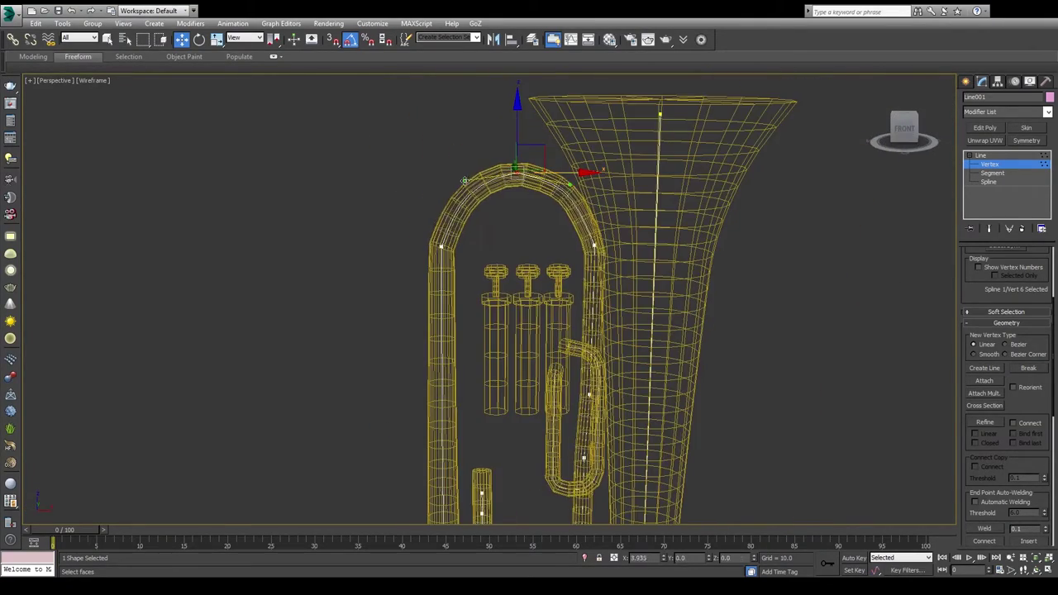
key(shift+z)
key(shift+z)
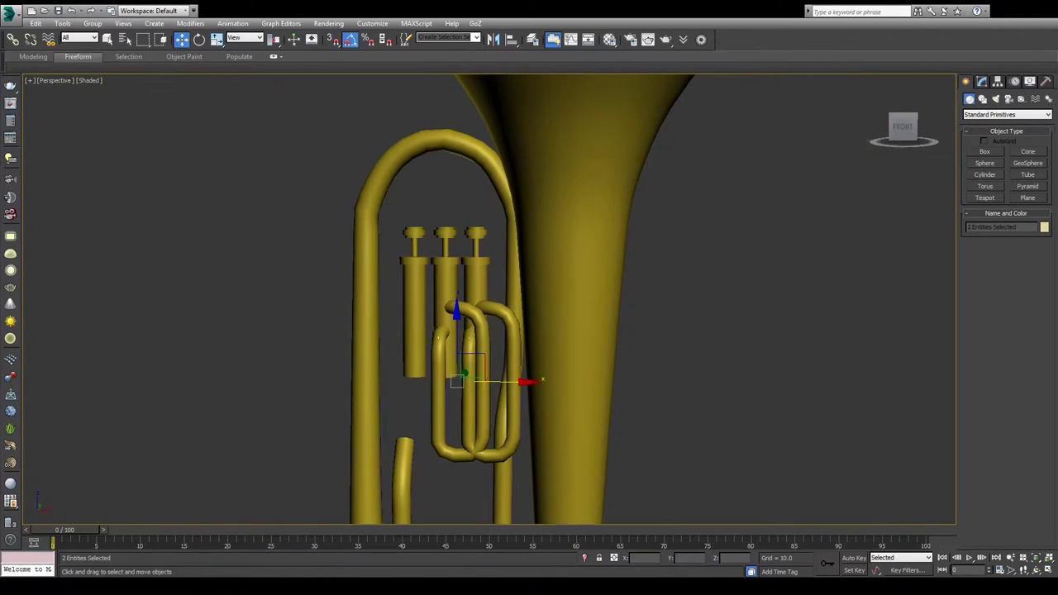
key(alt+w)
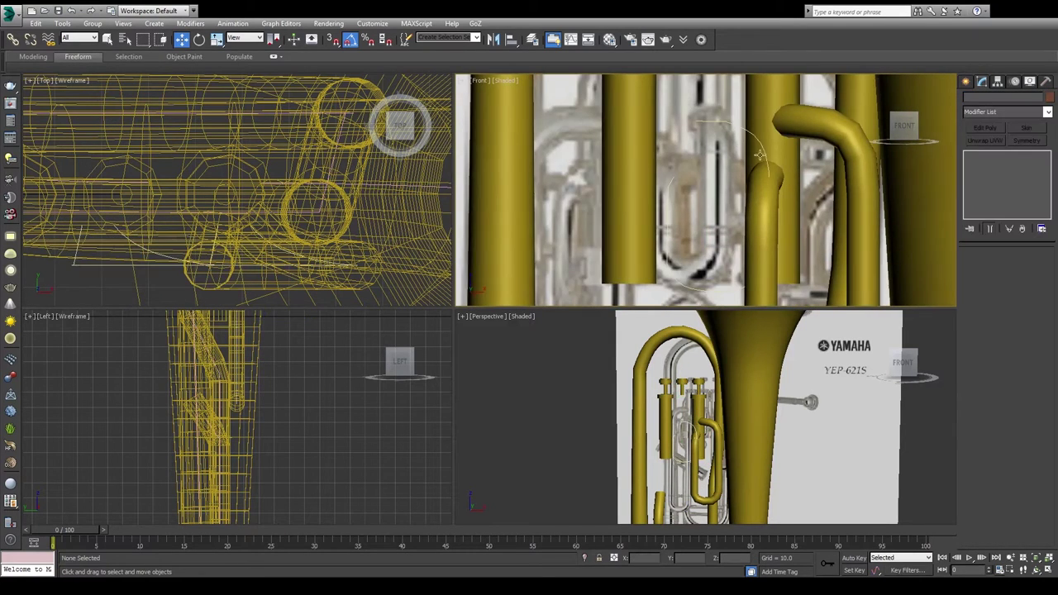
Step: Reshape Line003 into a U and stretch the path-bound cylinder along it to 4.2
drag(709, 263, 749, 258)
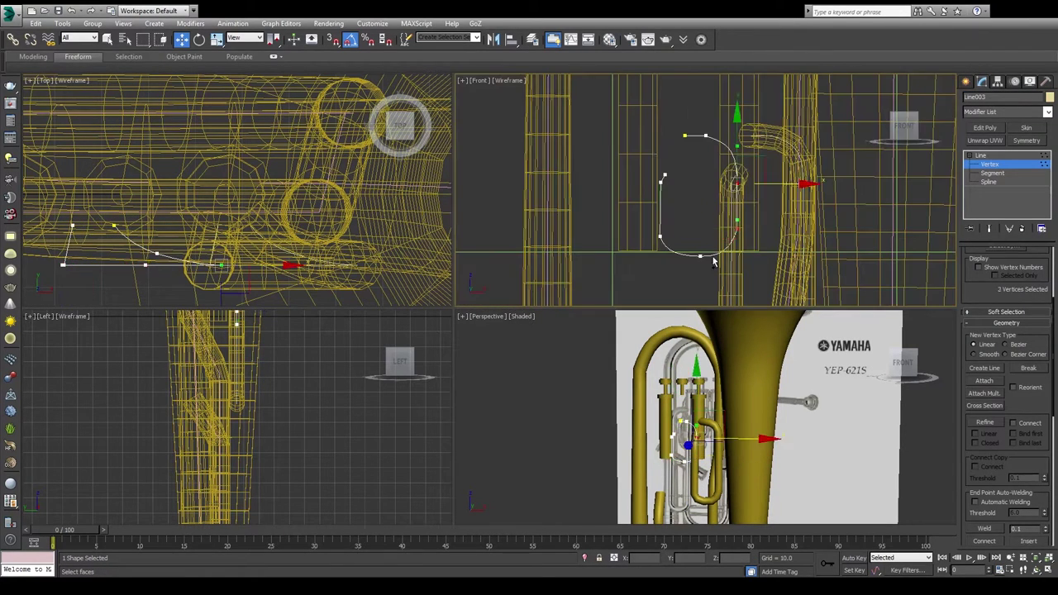
drag(749, 136, 646, 261)
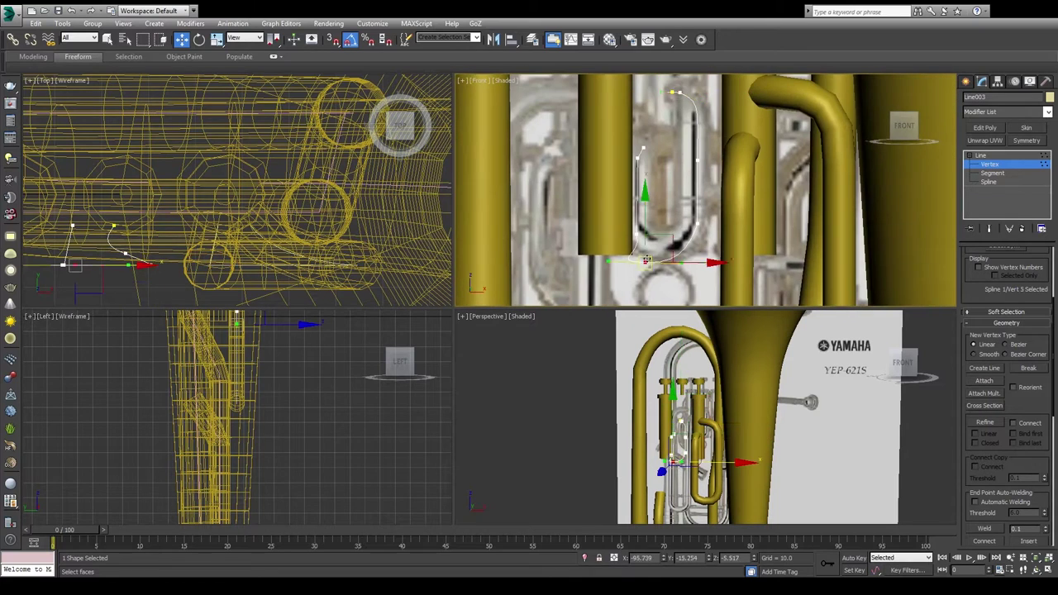
scroll(630, 241, up, 2)
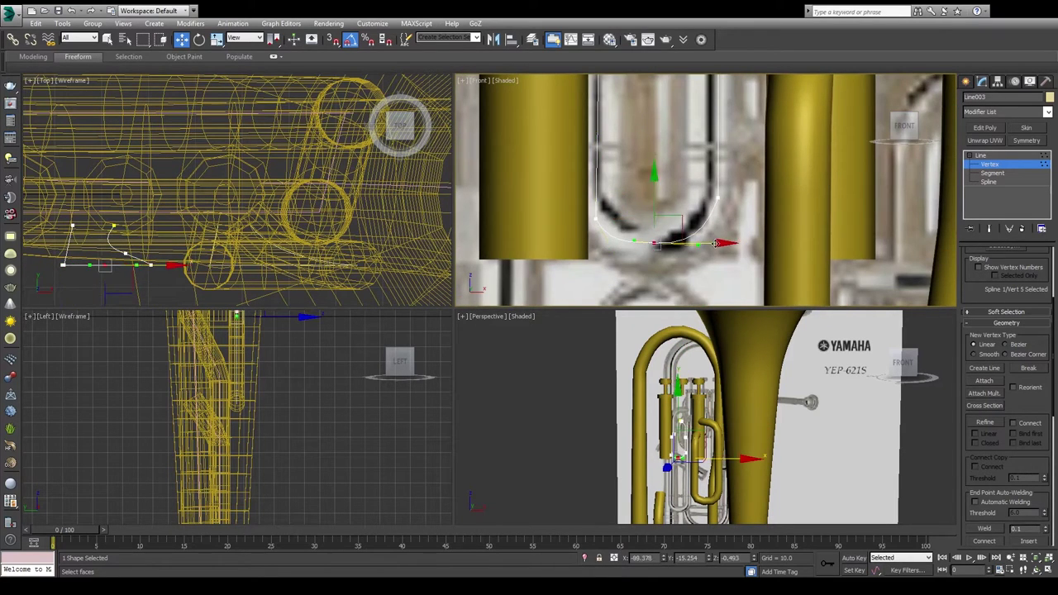
scroll(716, 243, down, 2)
middle_drag(660, 262, 657, 276)
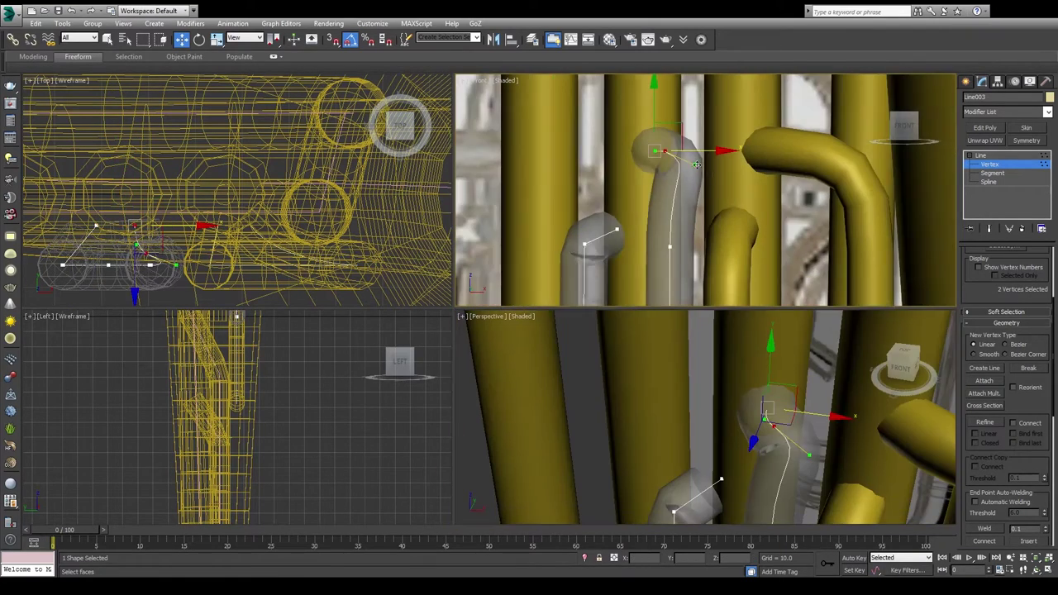
alt+middle_drag(711, 414, 766, 467)
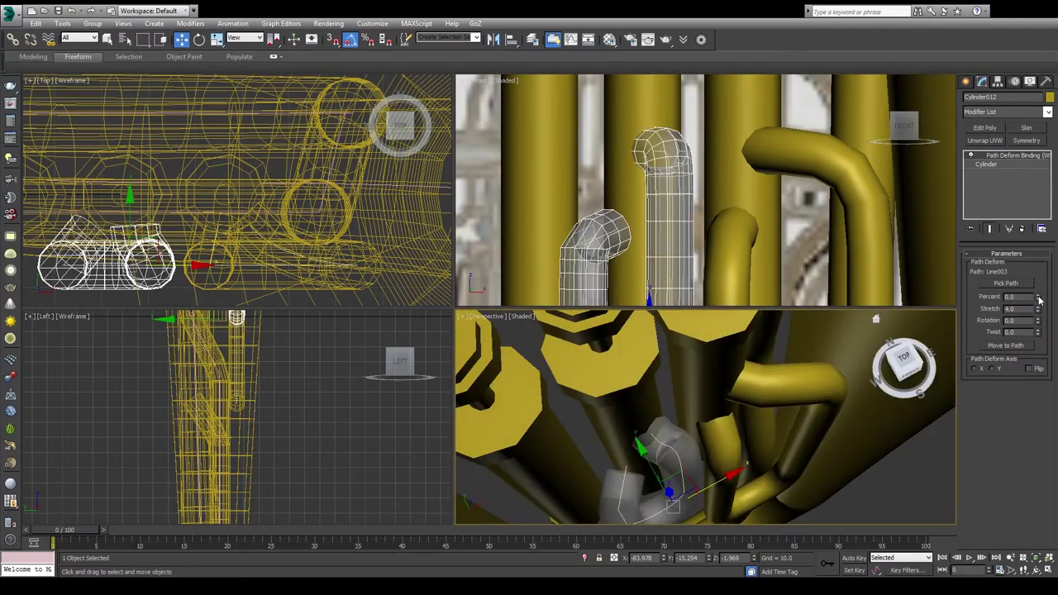
drag(1039, 301, 1039, 314)
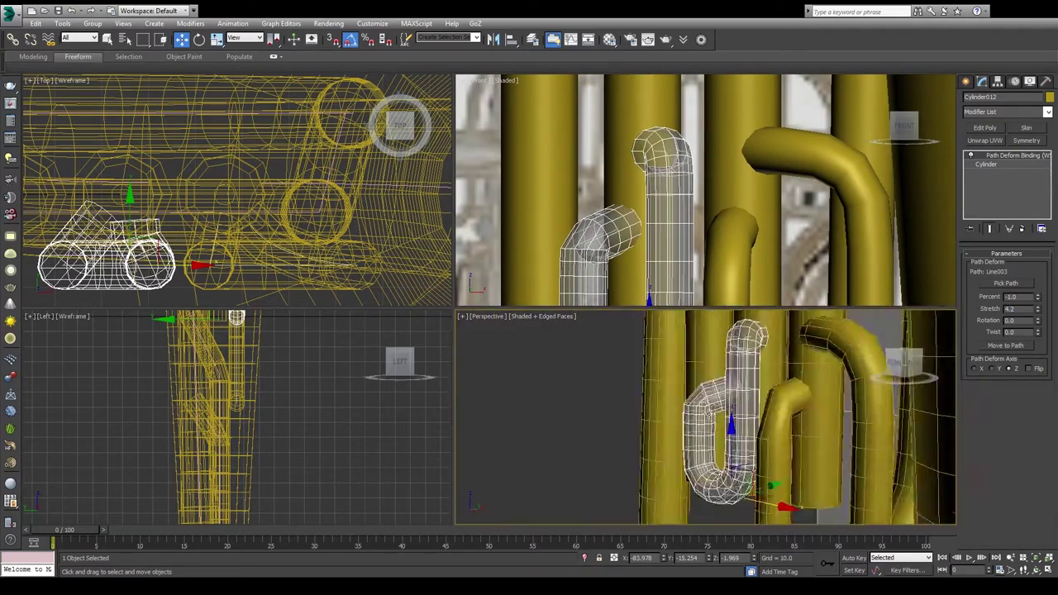
Step: Move Line003's top bend vertices at Vertex level so the loop curves into the valve tubing
click(983, 82)
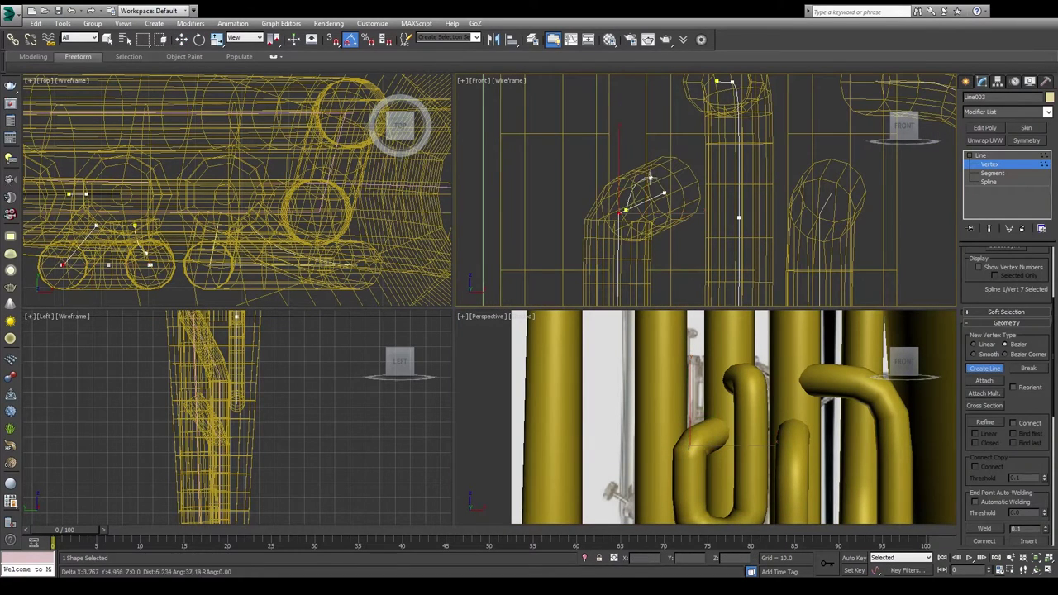
scroll(1031, 467, down, 2)
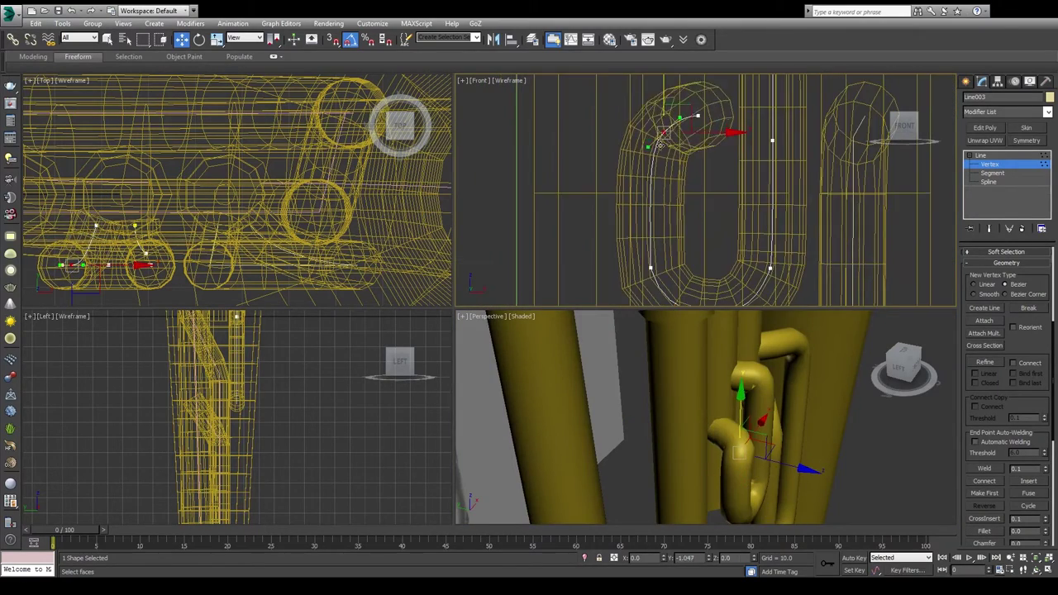
key(w)
scroll(728, 182, up, 4)
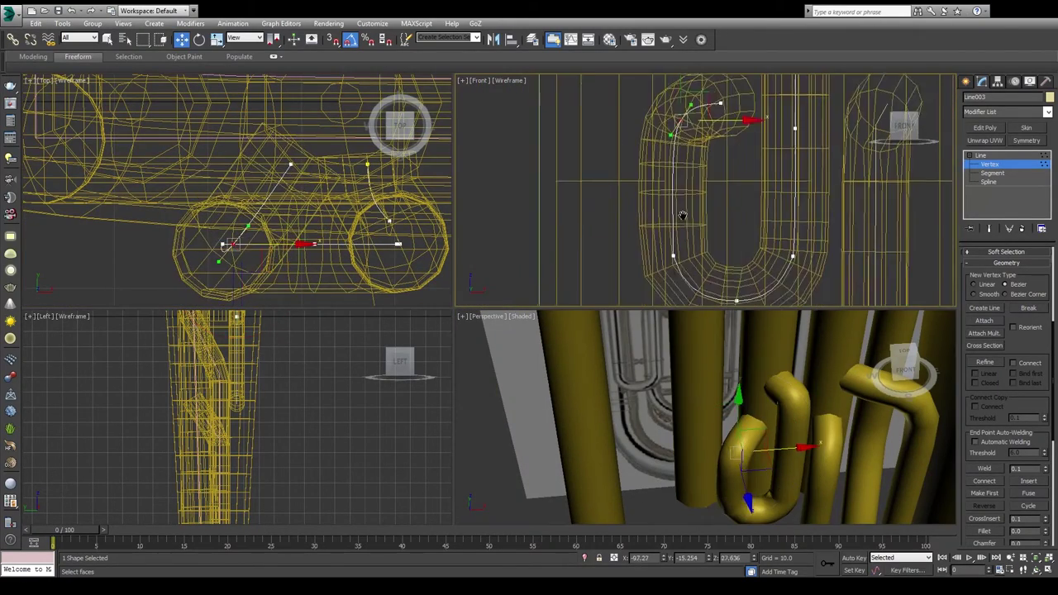
scroll(711, 157, up, 3)
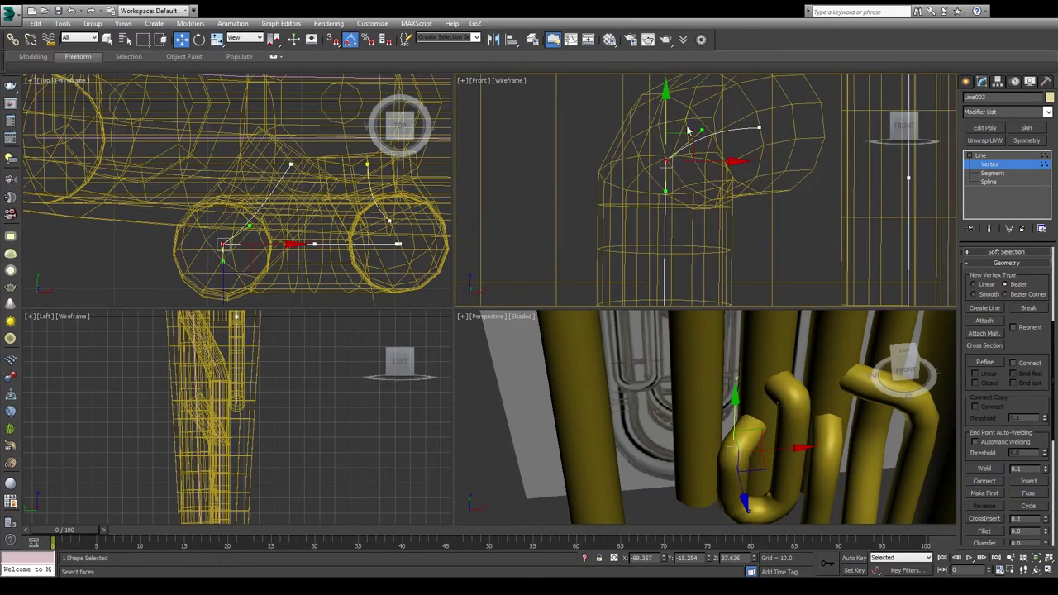
alt+middle_drag(790, 413, 800, 461)
middle_drag(297, 302, 296, 214)
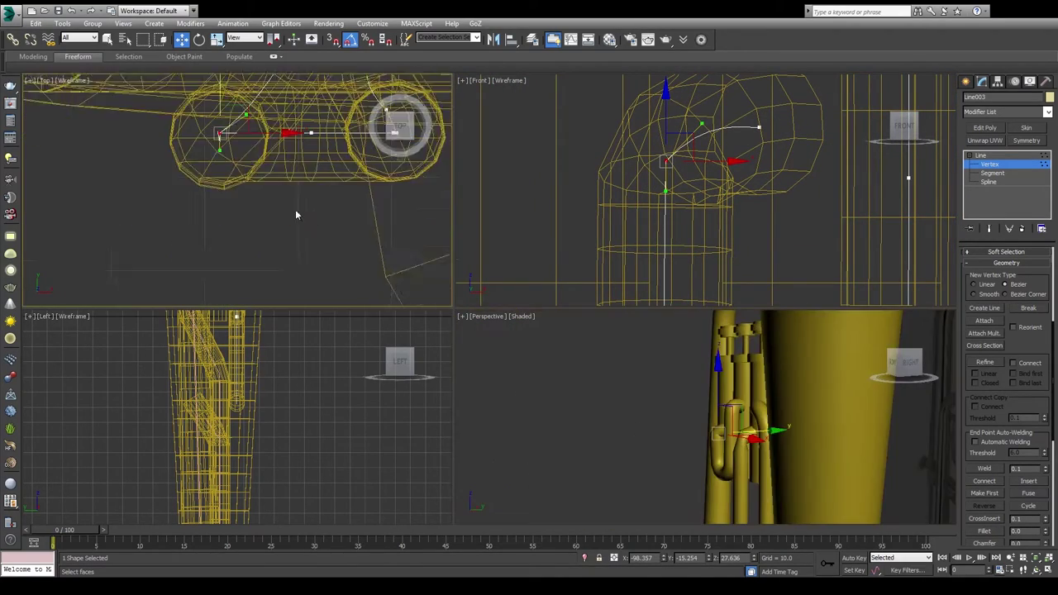
scroll(296, 215, up, 3)
alt+middle_drag(785, 430, 812, 479)
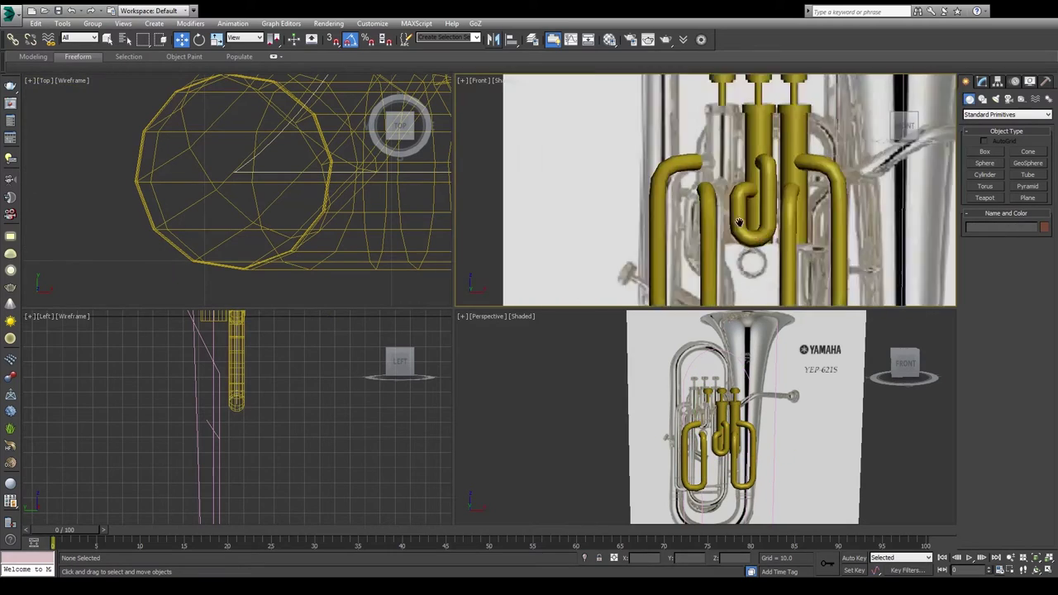
Step: Move Cylinder013 left into place along Line004 and review it with edged faces shown
drag(694, 148, 642, 148)
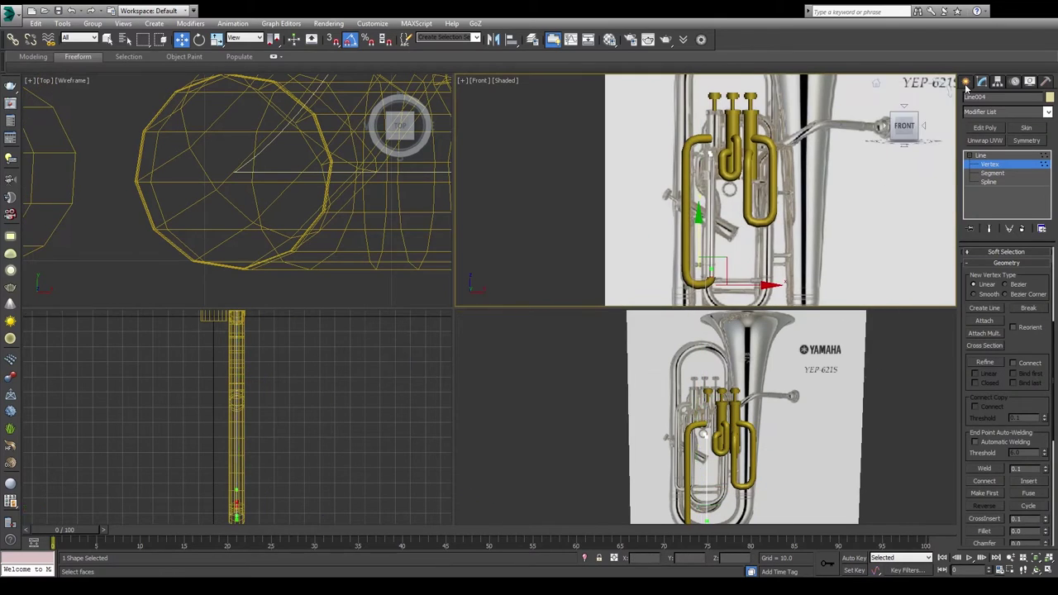
scroll(808, 429, down, 10)
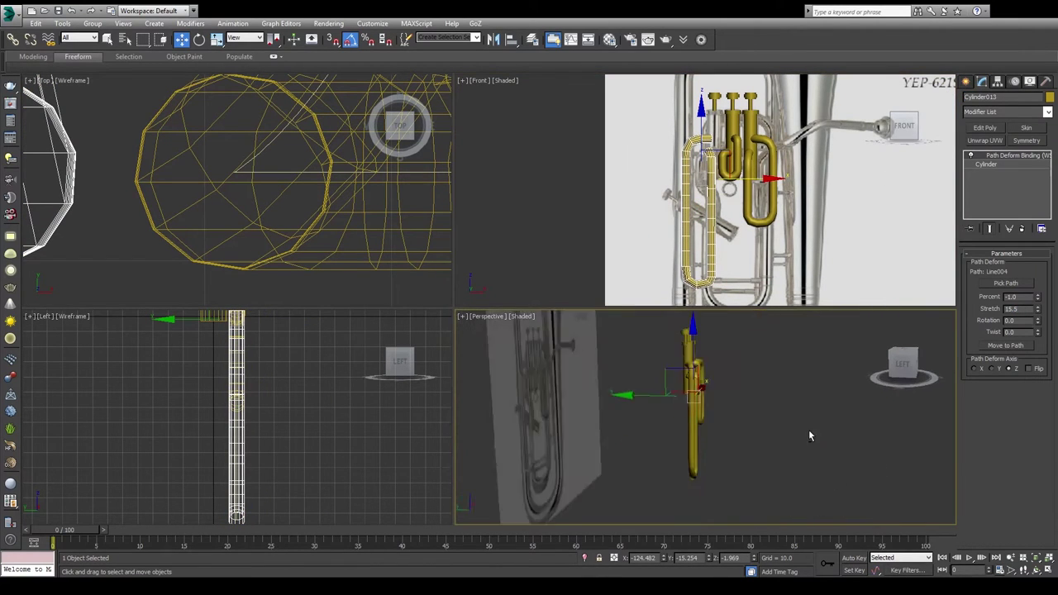
alt+middle_drag(809, 429, 776, 413)
scroll(694, 238, up, 5)
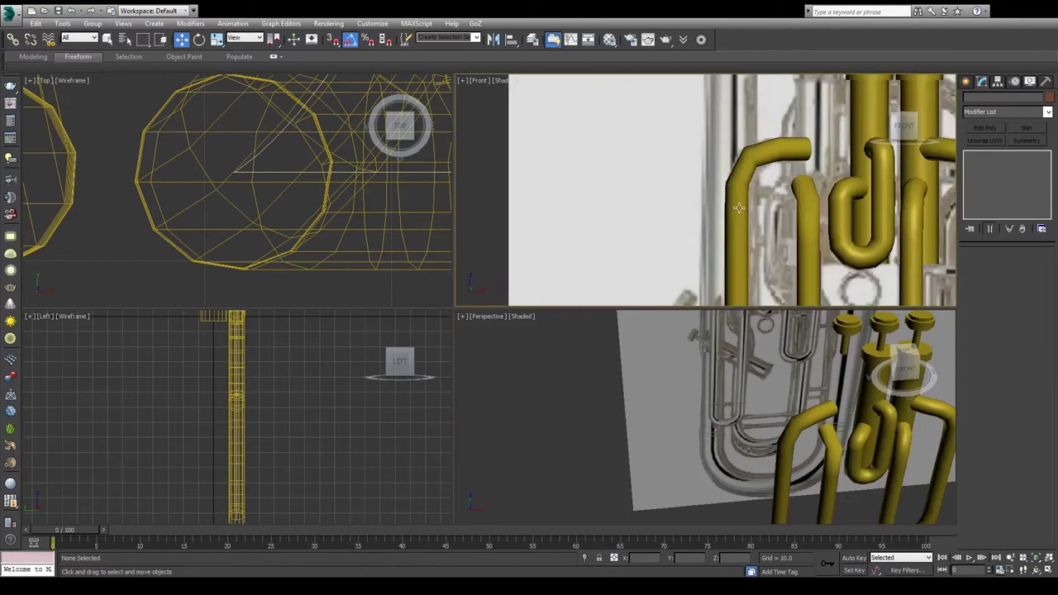
middle_drag(739, 242, 694, 239)
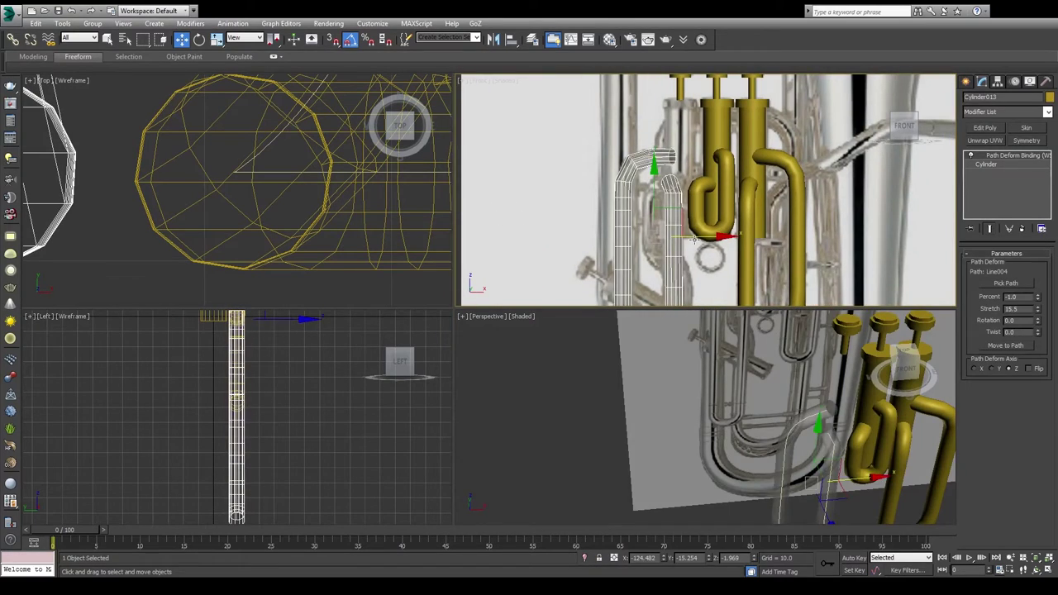
scroll(548, 427, up, 5)
key(F4)
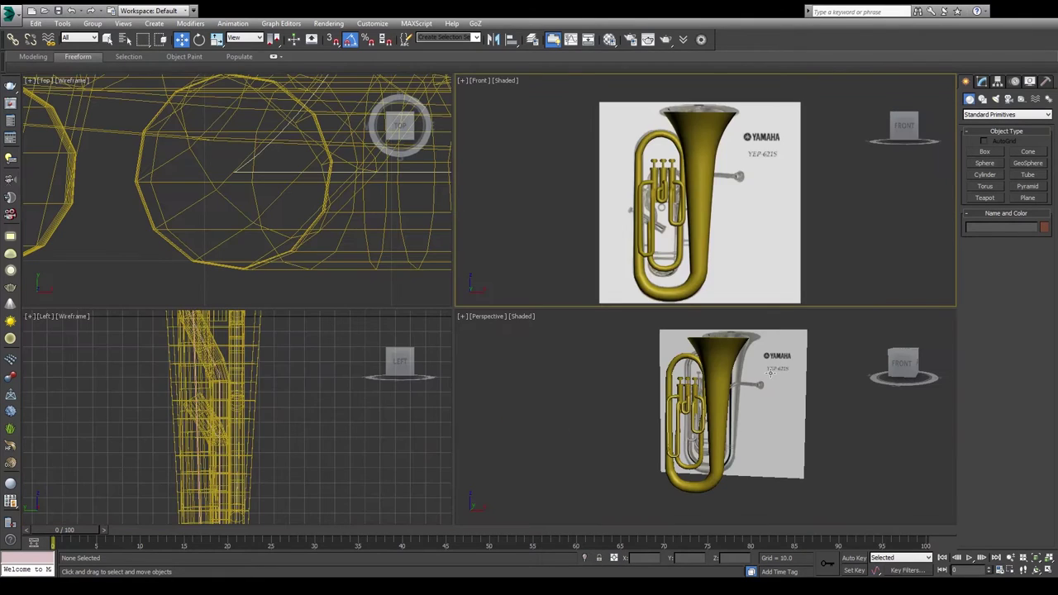
Step: Maximize the Front viewport, zoom extents and zoom in on the valves over the Yamaha photo
scroll(768, 184, up, 3)
scroll(769, 183, up, 3)
scroll(768, 183, up, 2)
key(alt+w)
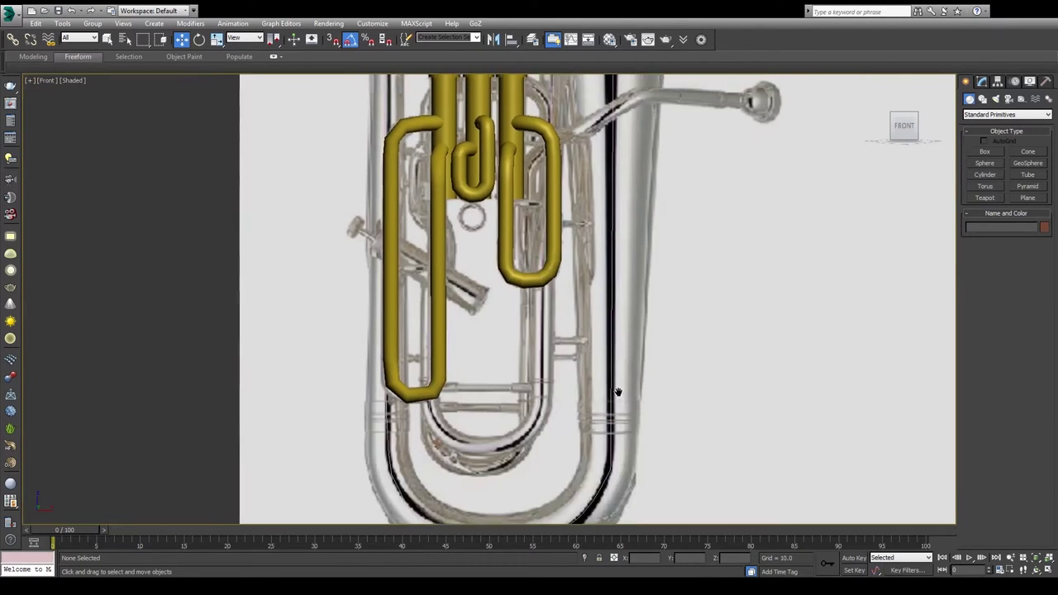
scroll(584, 384, up, 2)
scroll(584, 384, up, 2)
scroll(585, 384, down, 2)
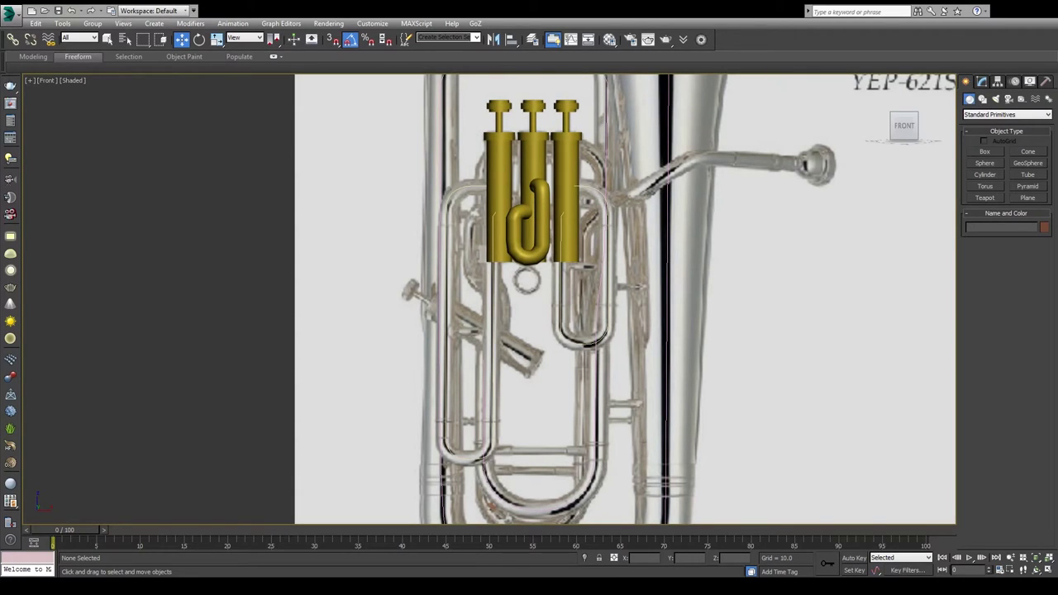
key(z)
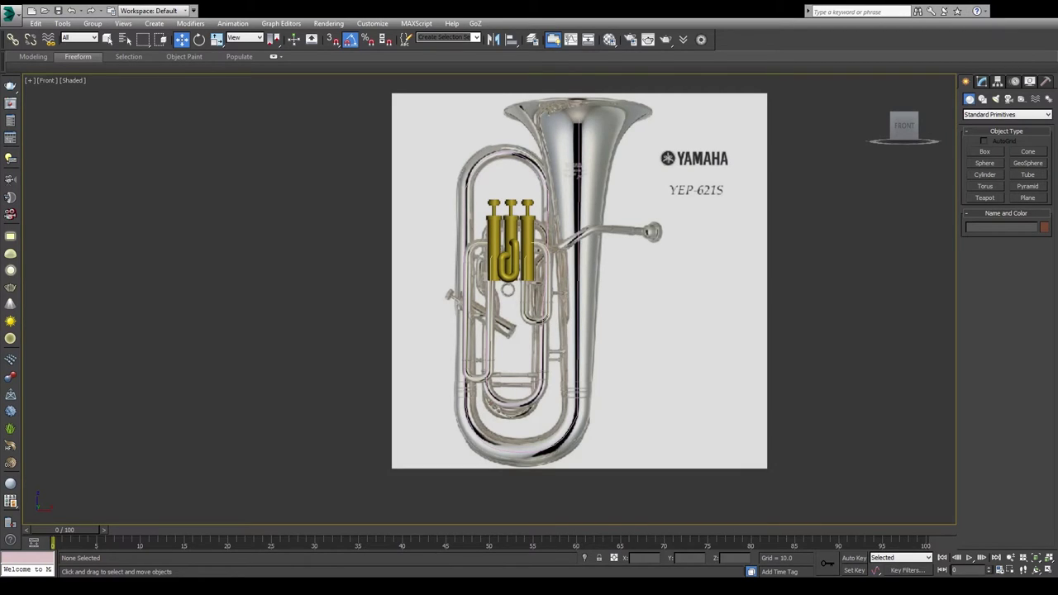
scroll(520, 312, up, 5)
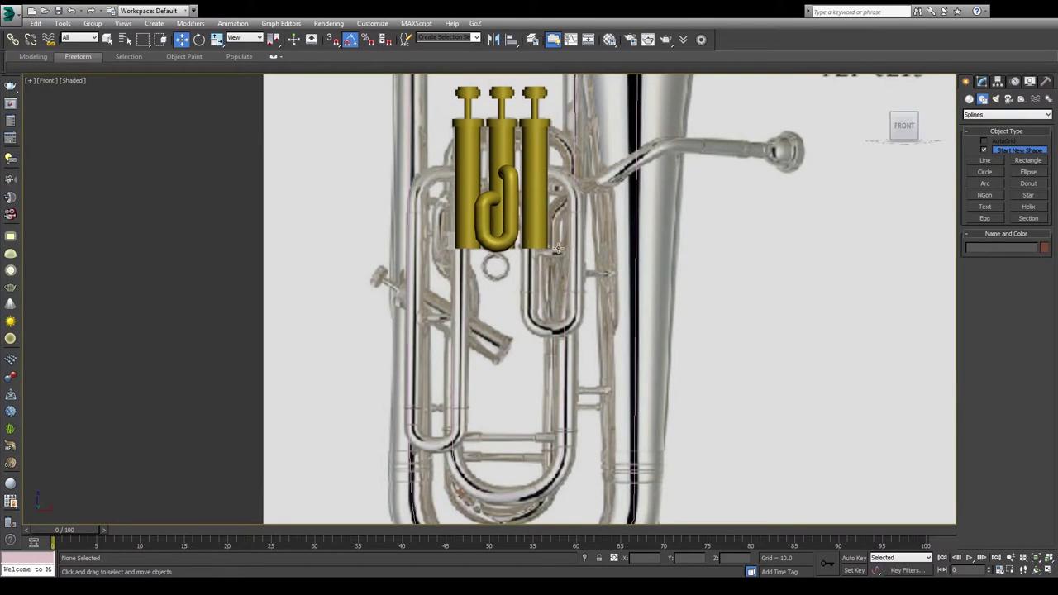
Step: Trace the new Line005 path along the tubing in the Front view and finish it
middle_drag(489, 323, 490, 277)
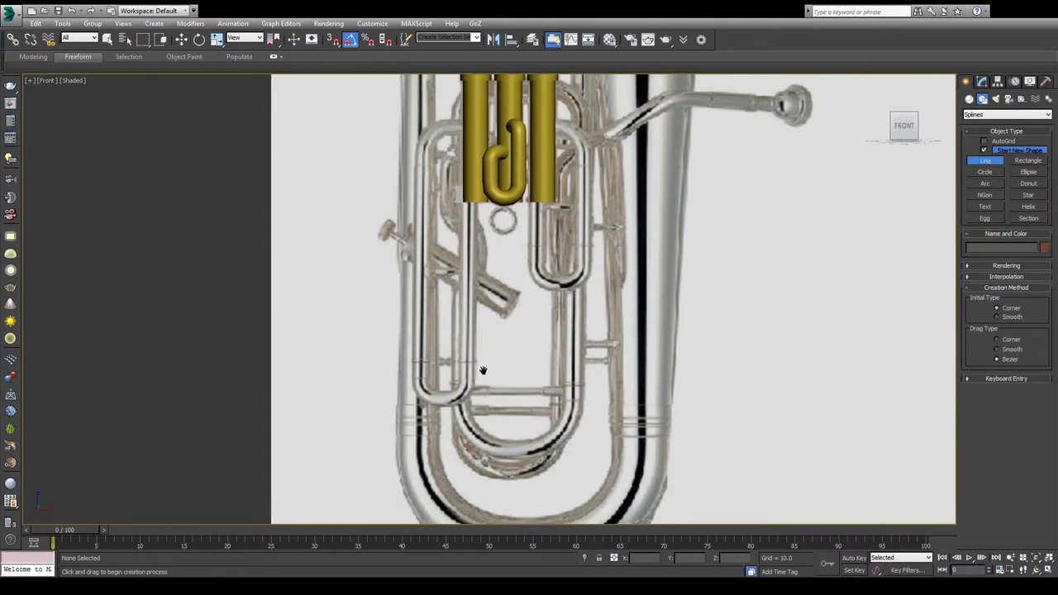
mouse_move(484, 371)
middle_down()
mouse_move(484, 425)
mouse_move(506, 409)
middle_up()
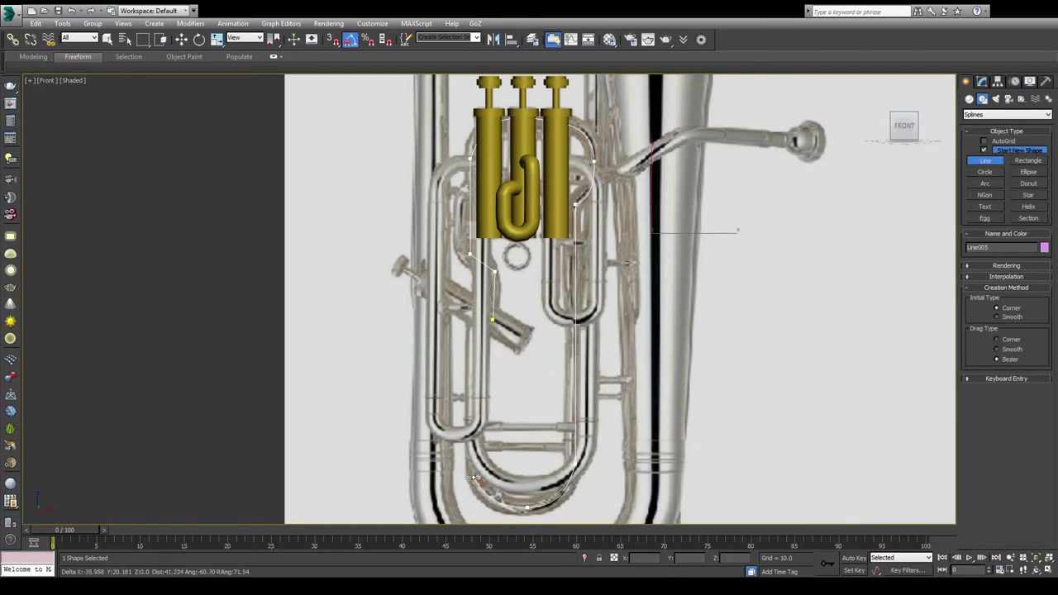
right_click(500, 326)
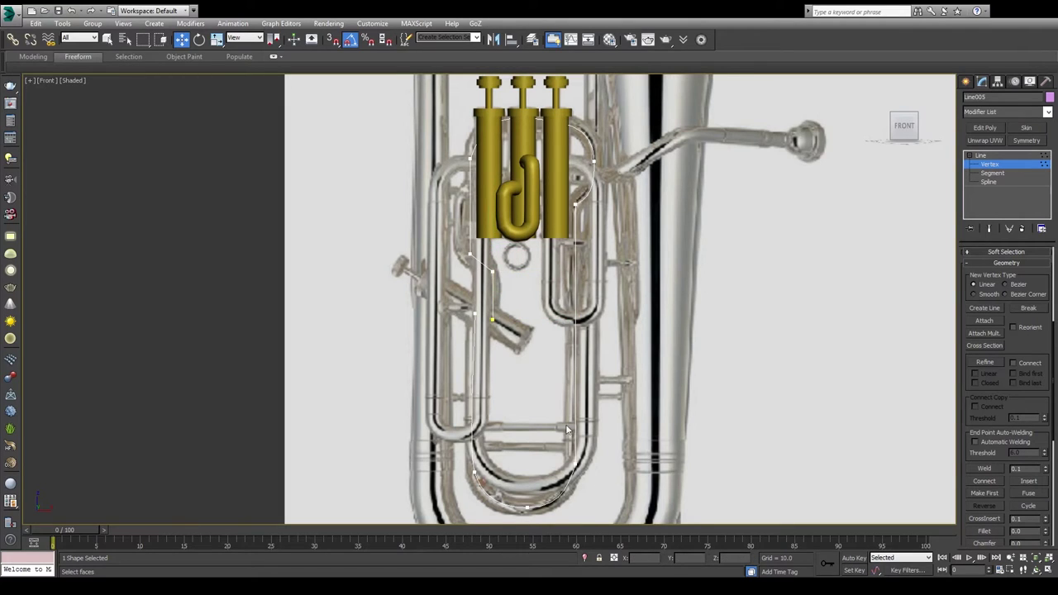
middle_drag(566, 429, 580, 483)
click(589, 260)
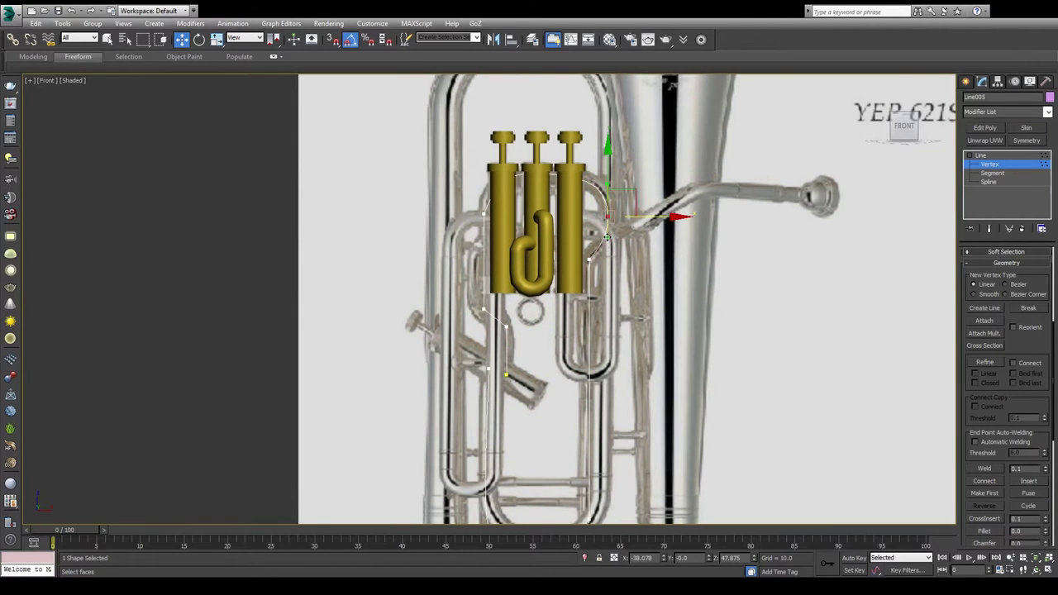
key(alt+w)
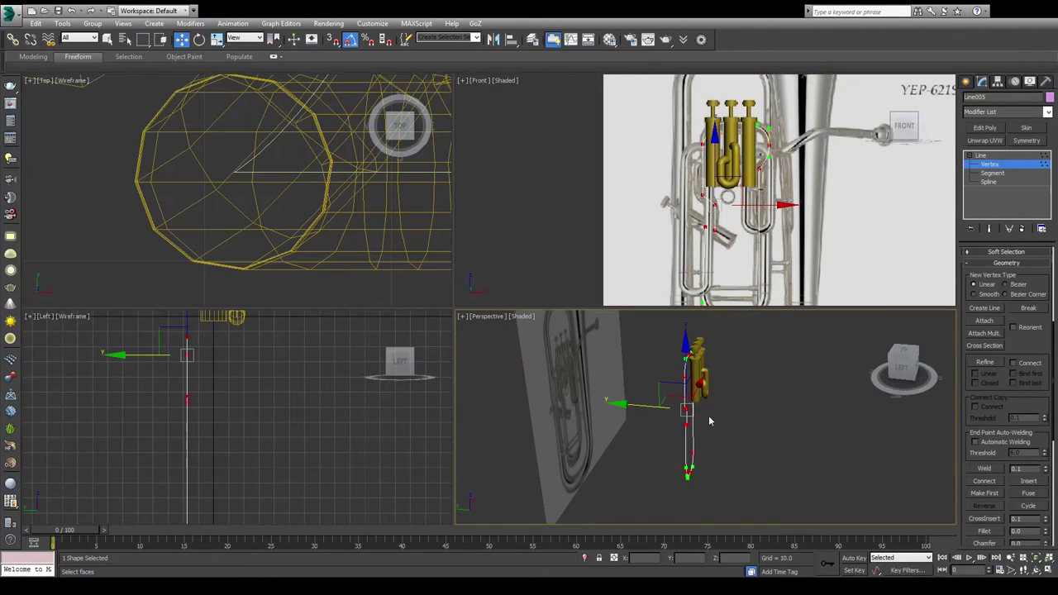
Step: Select the path's bottom vertex and insert an extra point near its top
click(687, 473)
mouse_move(772, 418)
alt+middle_down()
mouse_move(579, 431)
mouse_move(748, 450)
mouse_move(599, 454)
alt+middle_up()
mouse_move(727, 397)
alt+middle_down()
mouse_move(513, 440)
mouse_move(786, 428)
mouse_move(644, 429)
mouse_move(744, 429)
mouse_move(678, 438)
alt+middle_up()
click(491, 130)
right_click(491, 130)
Step: Move the selected path points in depth in the Left view, checking them in perspective
mouse_move(183, 430)
middle_down()
mouse_move(266, 430)
mouse_move(273, 463)
middle_up()
scroll(726, 427, up, 3)
scroll(702, 190, up, 3)
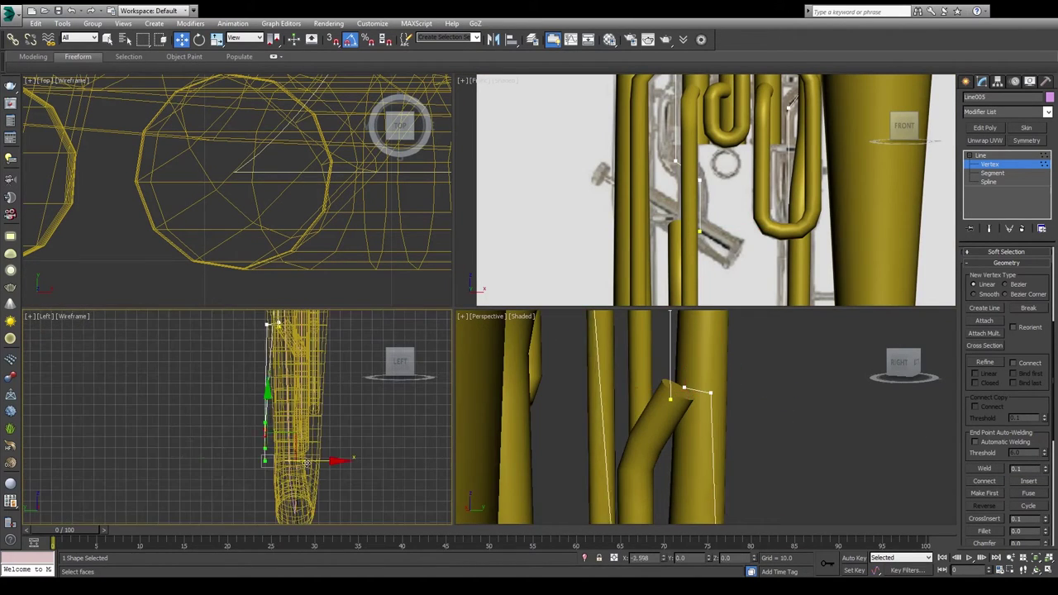
scroll(695, 371, down, 4)
mouse_move(693, 370)
alt+middle_down()
mouse_move(763, 428)
mouse_move(709, 451)
mouse_move(818, 502)
mouse_move(674, 412)
mouse_move(590, 395)
mouse_move(711, 421)
mouse_move(753, 416)
mouse_move(811, 350)
mouse_move(671, 422)
mouse_move(809, 400)
mouse_move(777, 447)
alt+middle_up()
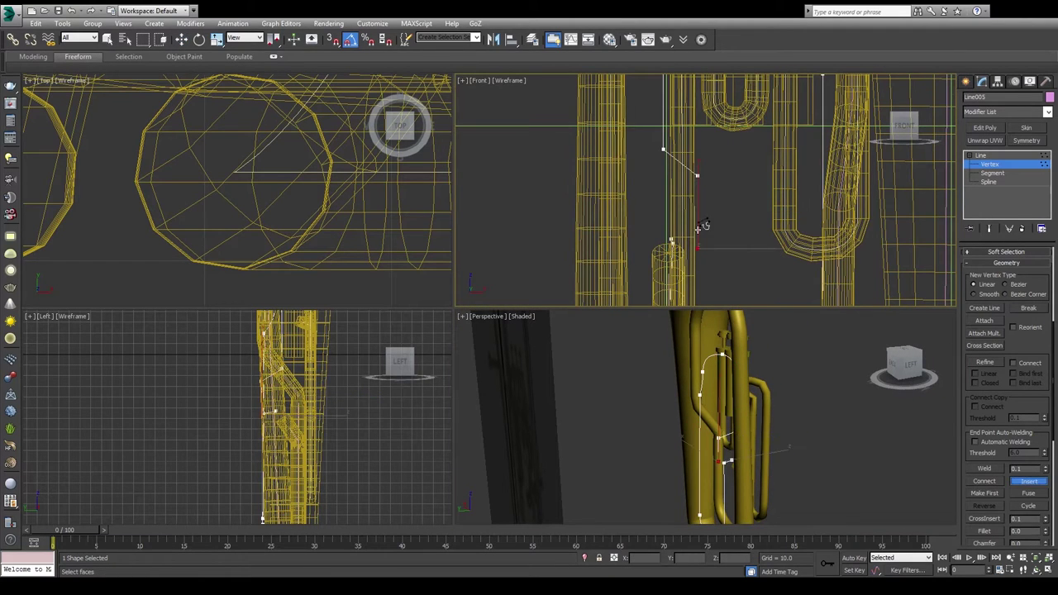
key(w)
middle_drag(325, 423, 416, 424)
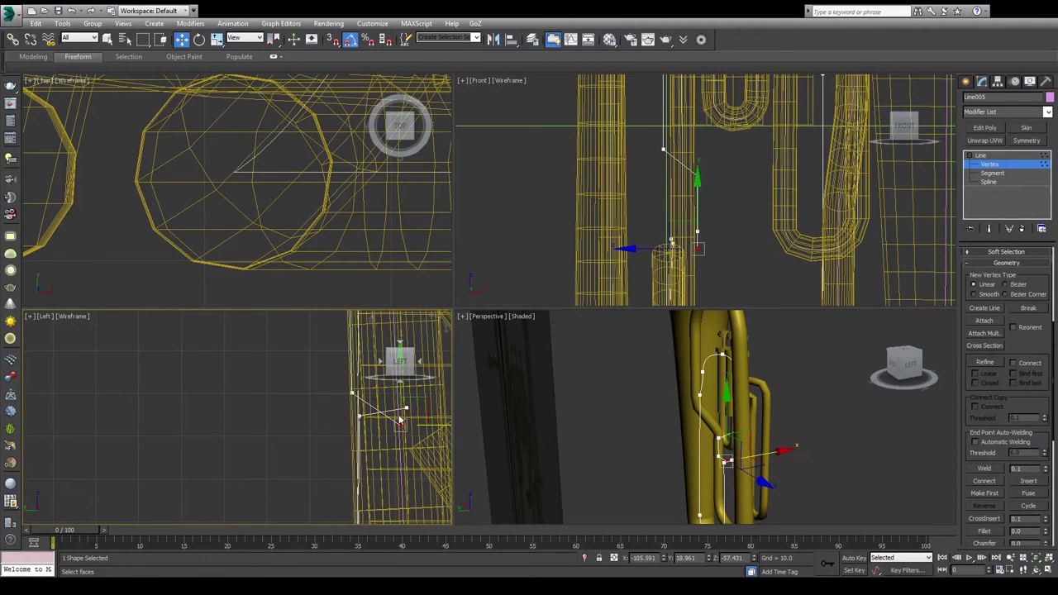
mouse_move(830, 444)
alt+middle_down()
mouse_move(840, 476)
mouse_move(826, 430)
mouse_move(848, 500)
alt+middle_up()
scroll(145, 101, up, 3)
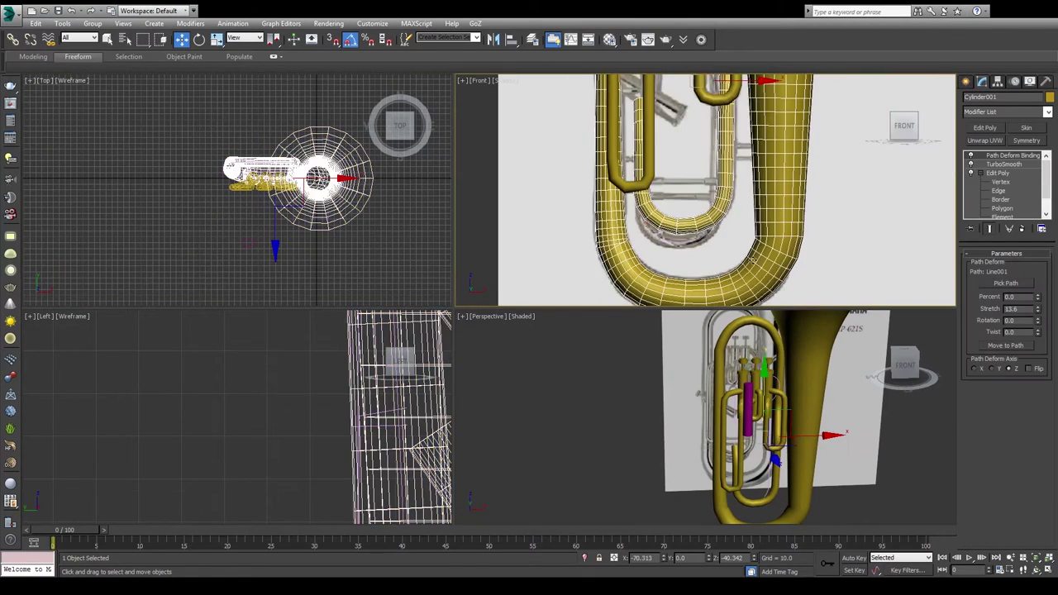
Step: Select Cylinder014 and raise its Height Segments to 30 for a smoother bend
click(1013, 346)
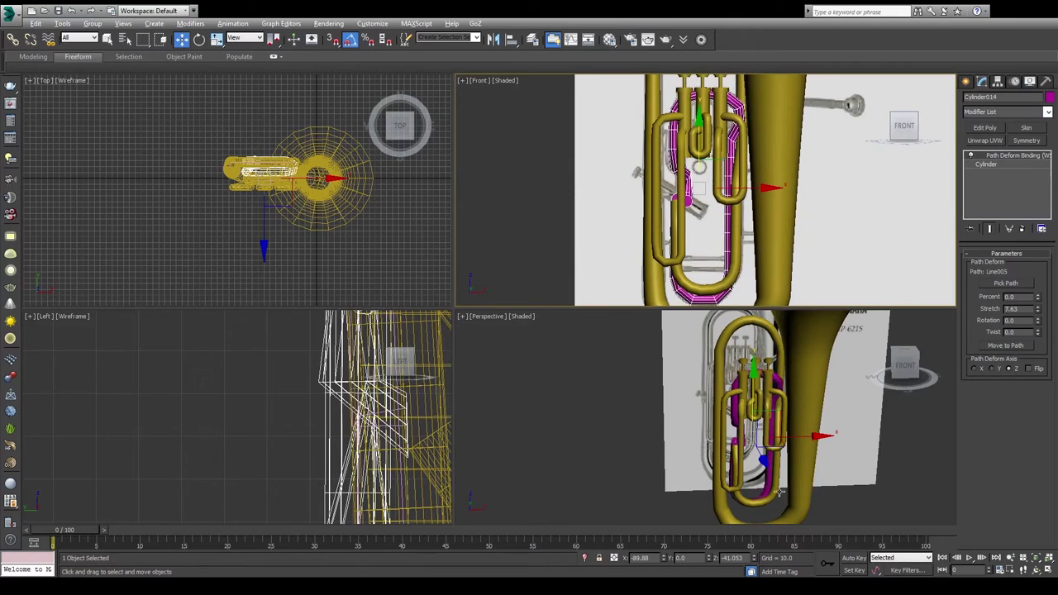
scroll(780, 492, up, 5)
mouse_move(790, 442)
alt+middle_down()
mouse_move(716, 430)
mouse_move(930, 355)
alt+middle_up()
click(1044, 291)
click(876, 318)
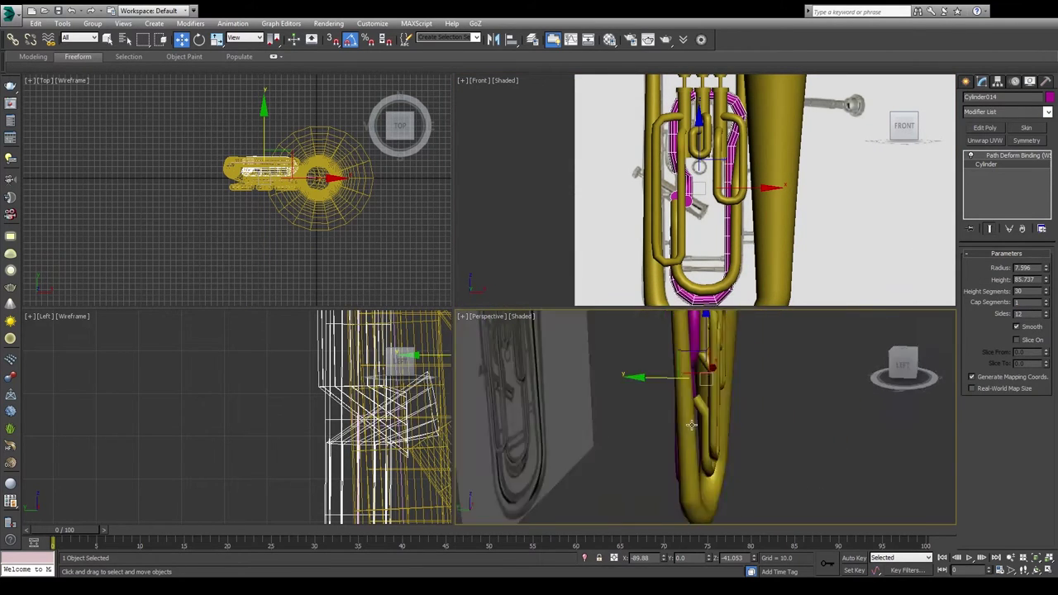
Step: Deselect the bent tube and pan the Front view toward the valves
click(622, 465)
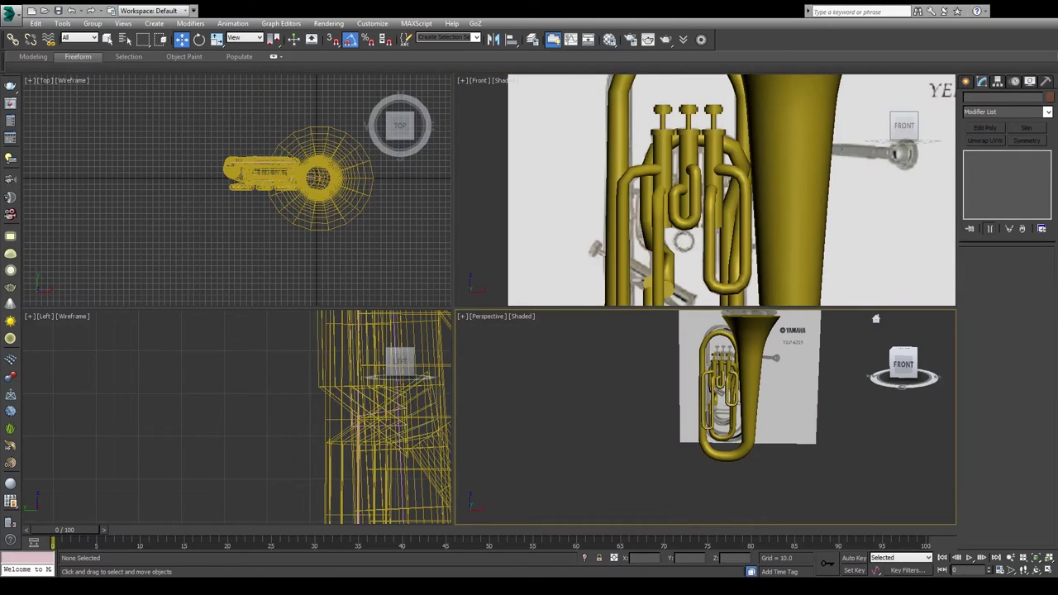
middle_drag(702, 207, 678, 124)
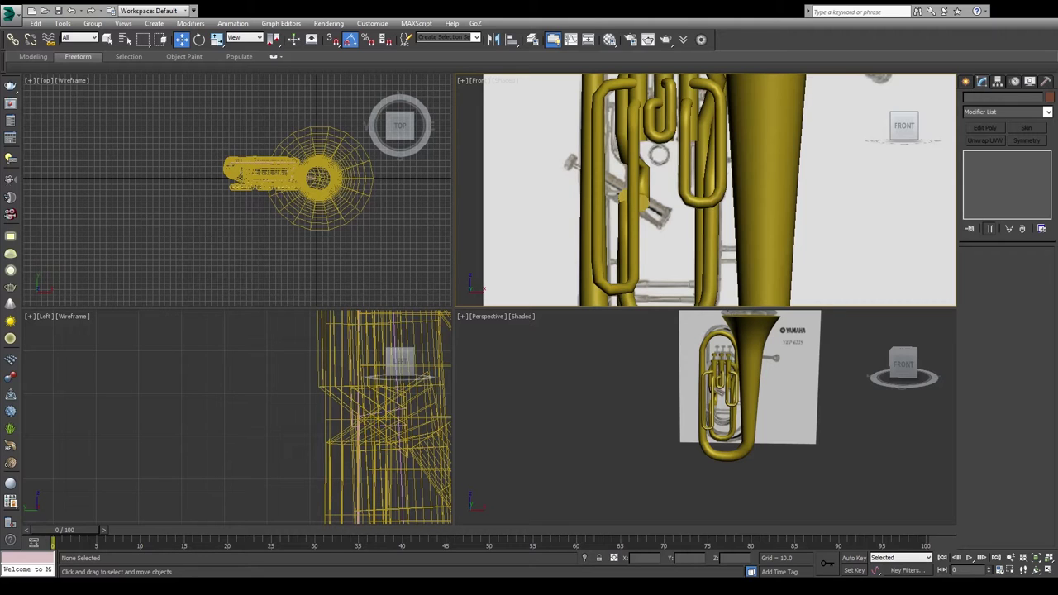
mouse_move(768, 421)
alt+middle_down()
mouse_move(684, 407)
mouse_move(711, 388)
alt+middle_up()
click(732, 366)
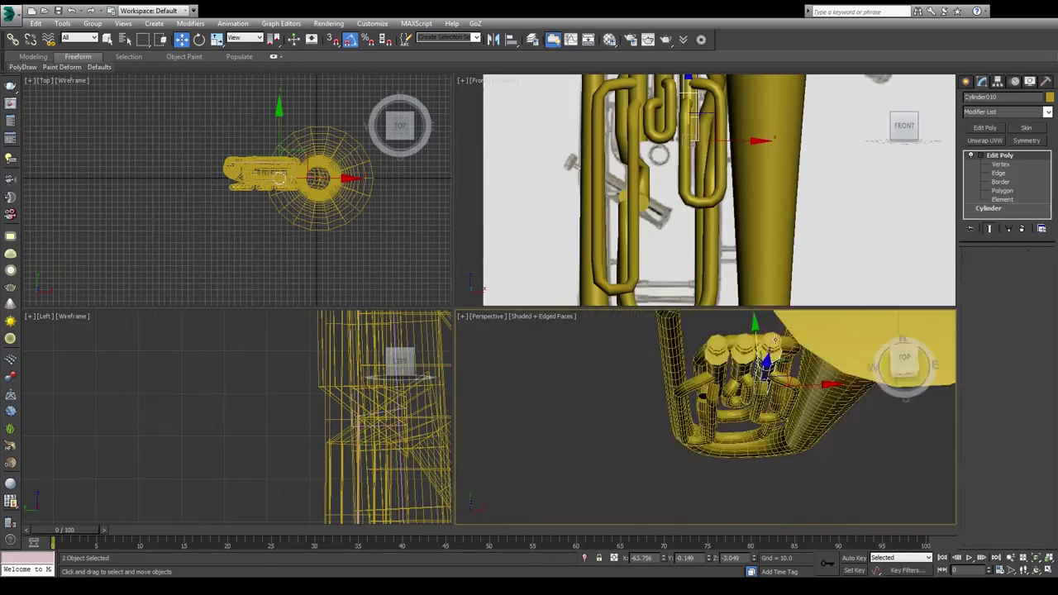
key(z)
scroll(743, 216, down, 1)
key(F3)
scroll(744, 215, up, 3)
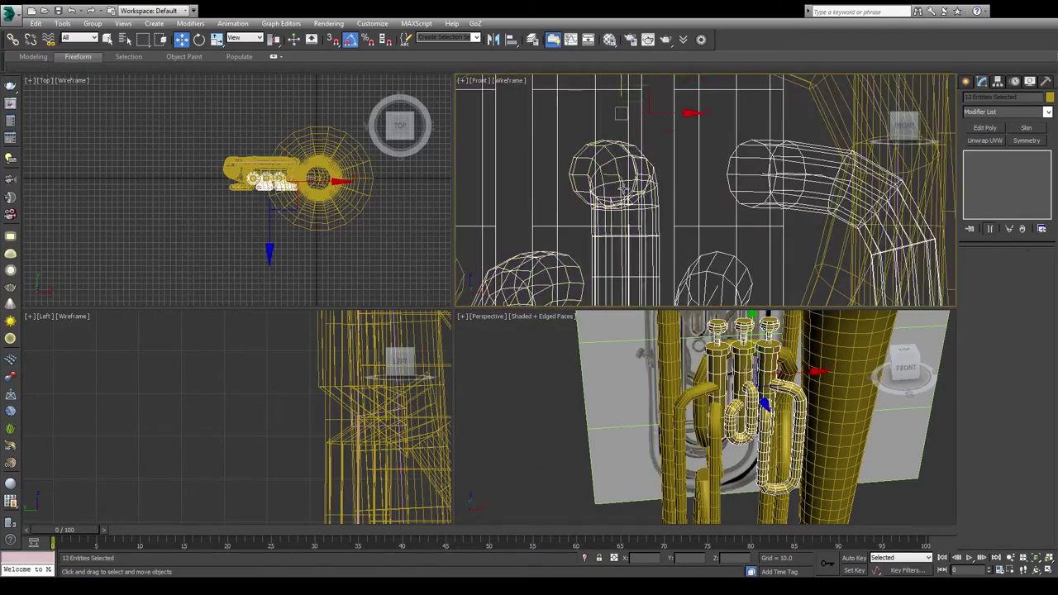
scroll(743, 216, down, 2)
alt+middle_drag(744, 397, 851, 400)
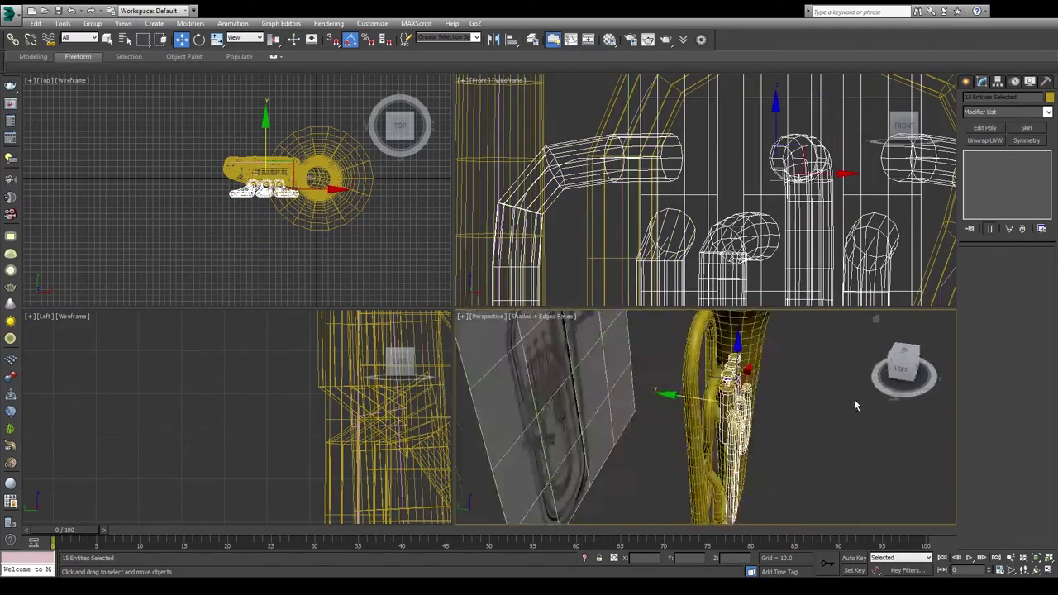
click(814, 222)
click(815, 221)
key(1)
scroll(815, 221, down, 2)
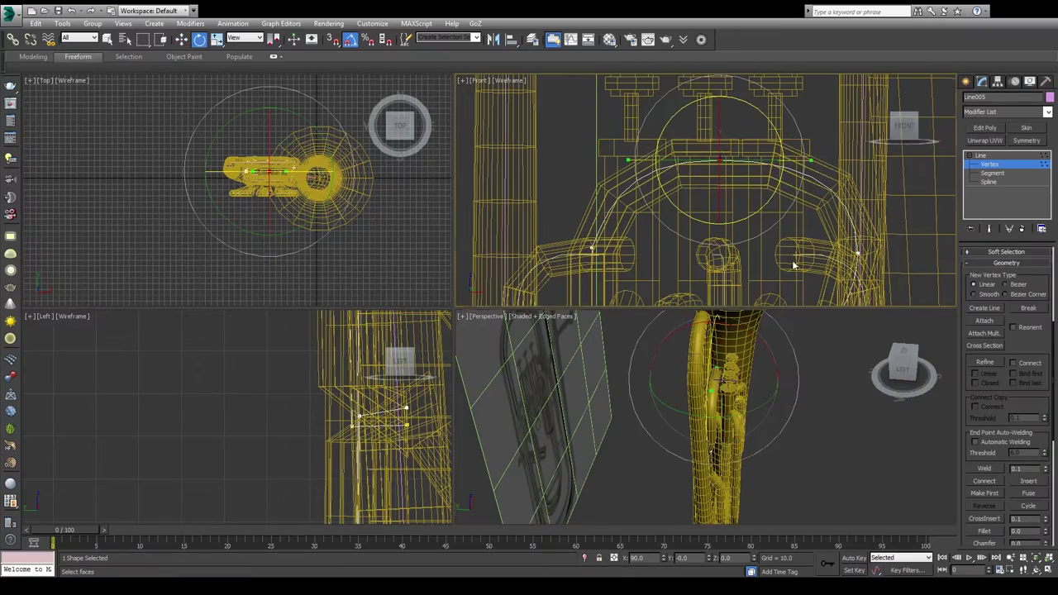
scroll(745, 330, up, 3)
scroll(746, 331, up, 3)
mouse_move(745, 372)
alt+middle_down()
mouse_move(702, 396)
mouse_move(694, 427)
mouse_move(826, 476)
mouse_move(781, 440)
alt+middle_up()
key(F3)
scroll(702, 206, up, 3)
scroll(342, 459, up, 3)
key(F3)
click(903, 363)
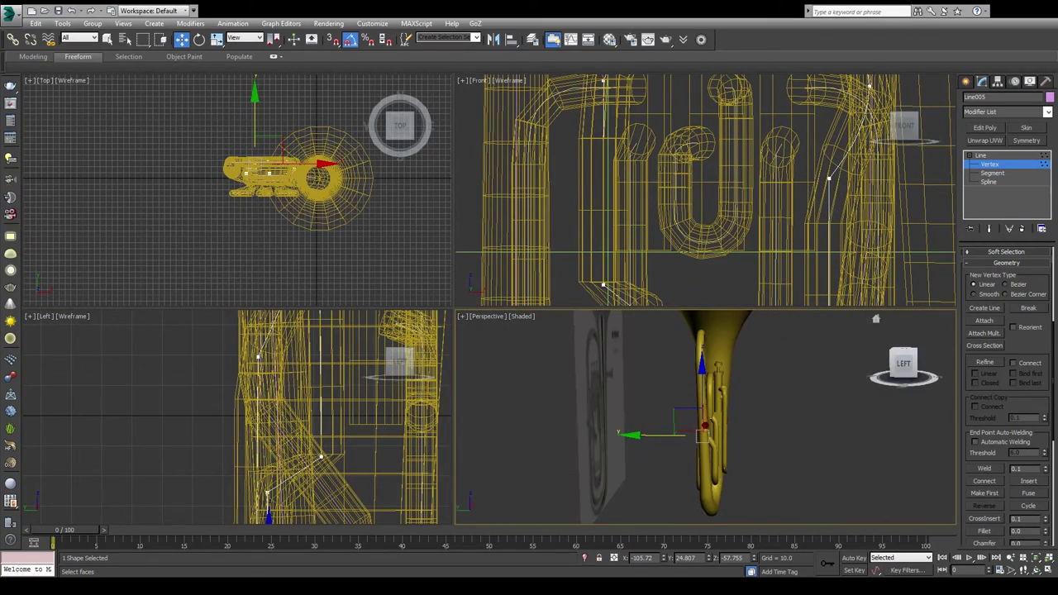
click(876, 319)
Step: Orbit around the tuba and select the main tube's guide line, Line001
click(721, 419)
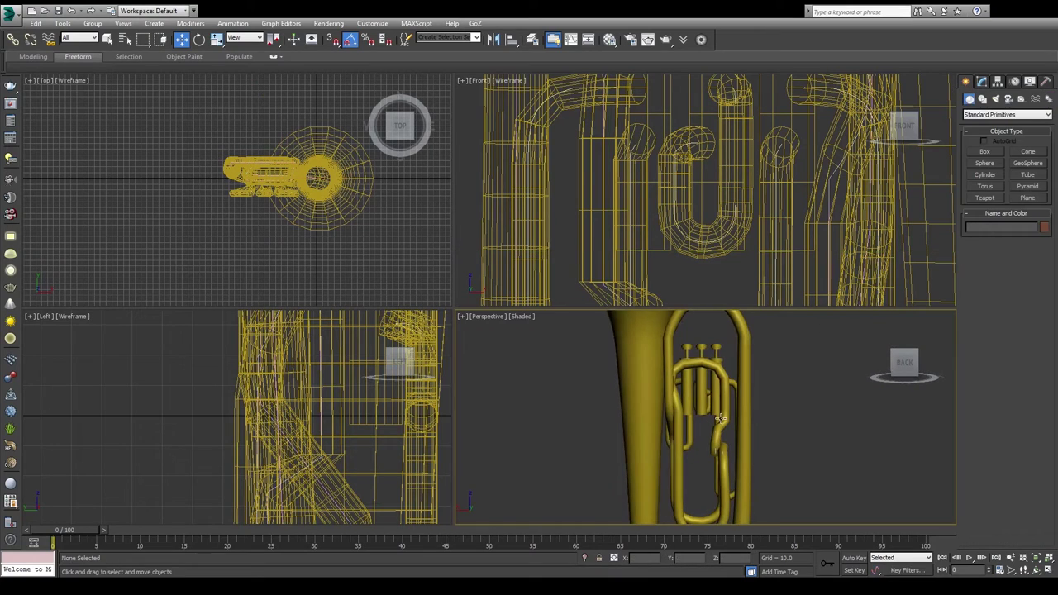
alt+middle_drag(688, 413, 681, 478)
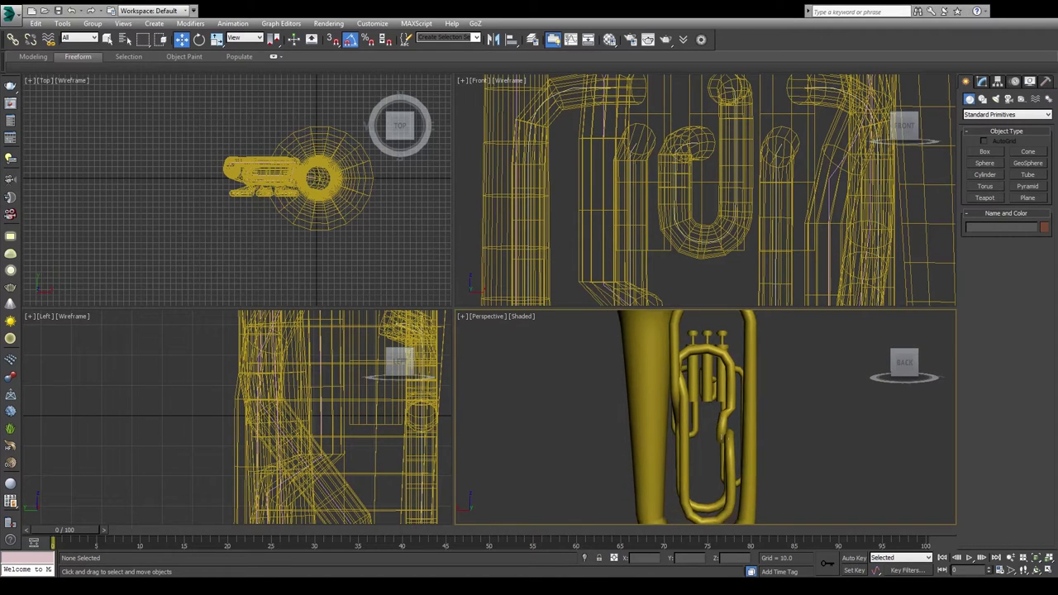
alt+middle_drag(826, 439, 687, 440)
mouse_move(793, 454)
alt+middle_down()
mouse_move(894, 461)
mouse_move(819, 427)
mouse_move(626, 404)
mouse_move(824, 493)
mouse_move(553, 382)
mouse_move(791, 418)
mouse_move(722, 422)
mouse_move(700, 401)
mouse_move(711, 472)
mouse_move(756, 376)
mouse_move(777, 402)
mouse_move(612, 442)
alt+middle_up()
click(627, 404)
click(821, 200)
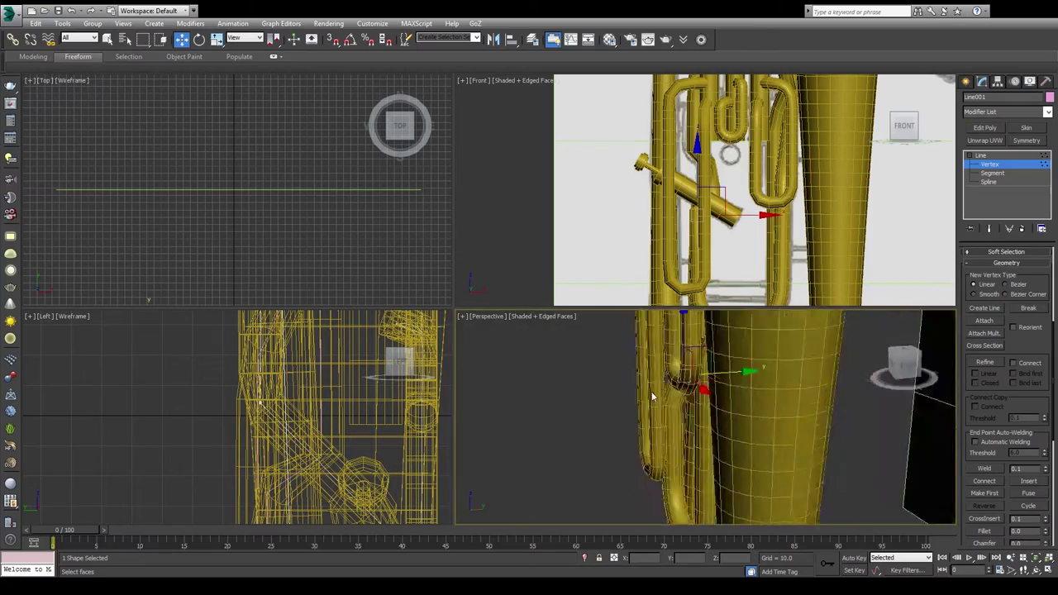
Step: Orbit around the tuba and edit the valve tubing at vertex level
mouse_move(880, 408)
alt+middle_down()
mouse_move(760, 403)
mouse_move(705, 374)
alt+middle_up()
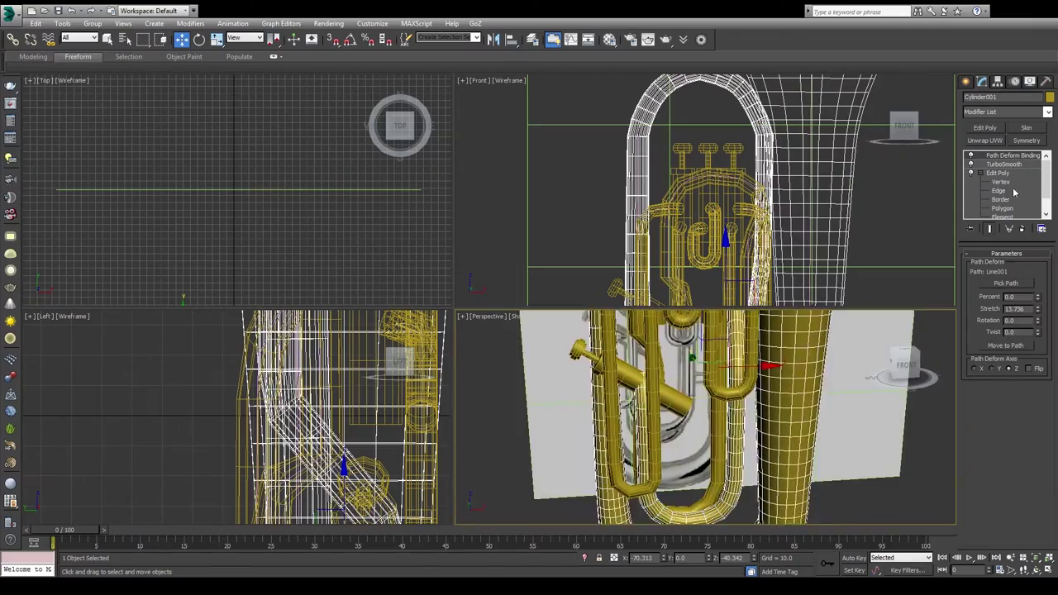
click(1002, 181)
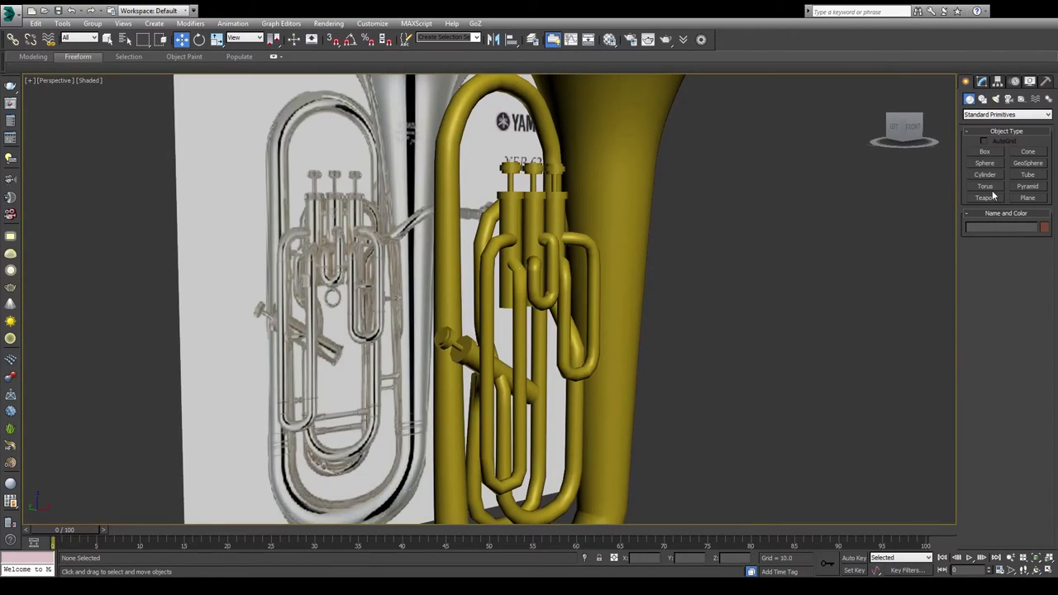
Step: Create Torus001 and move it onto the tubing below the middle valve loop
click(990, 188)
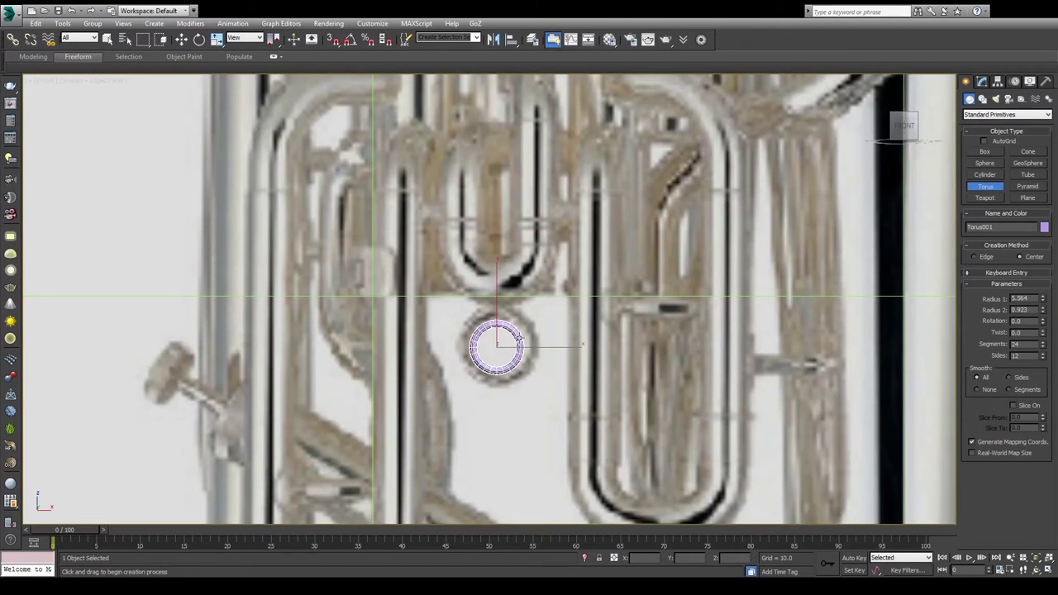
key(w)
click(982, 81)
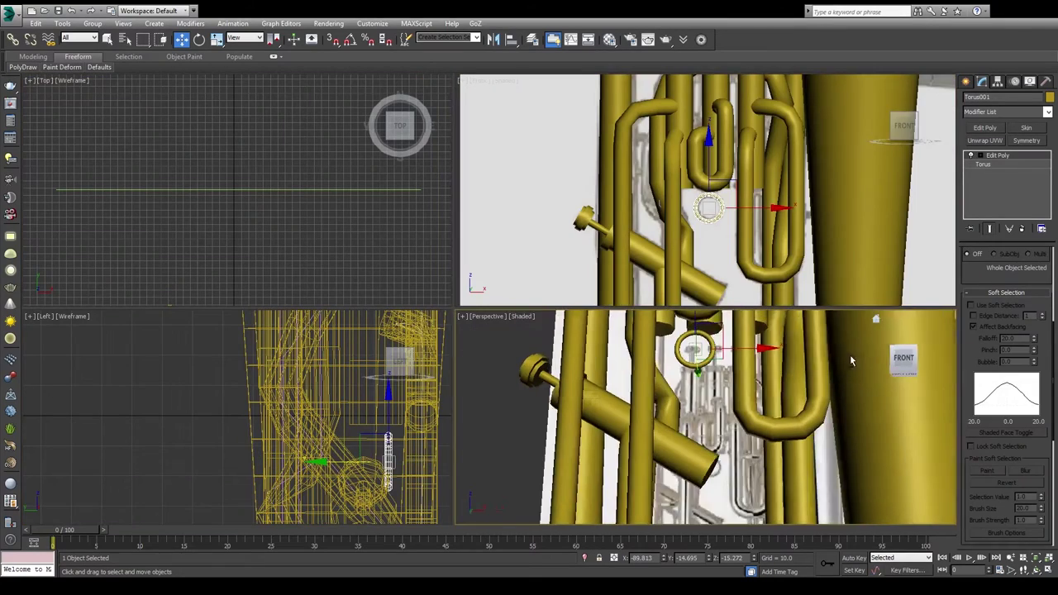
click(691, 185)
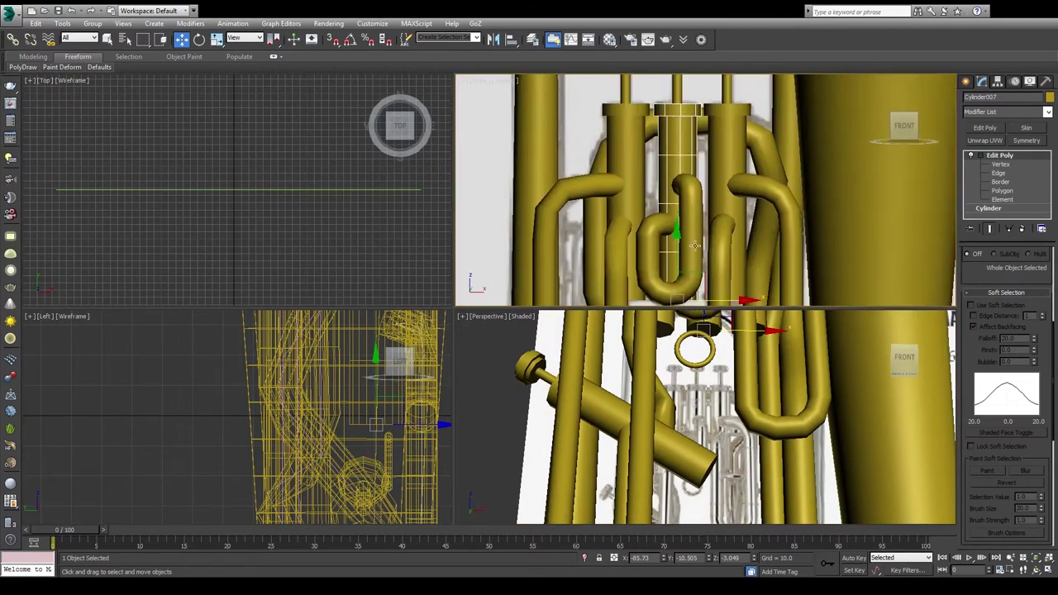
scroll(691, 185, up, 2)
scroll(691, 185, down, 2)
scroll(702, 232, down, 2)
click(671, 240)
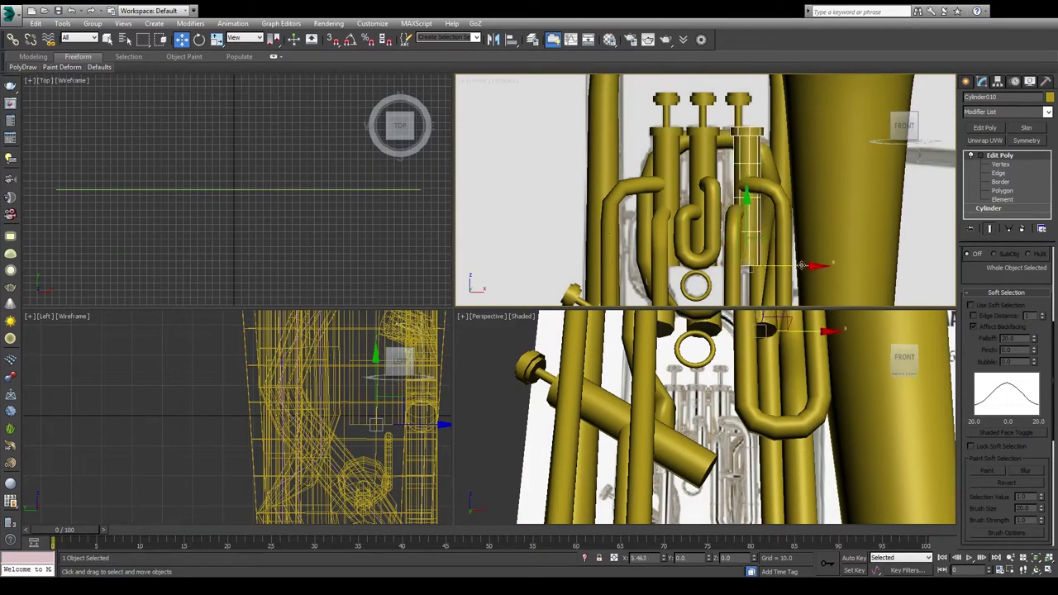
scroll(801, 265, up, 3)
click(566, 278)
click(694, 333)
Step: Isolate the ring with edged faces shown and select a band of its polygons
key(z)
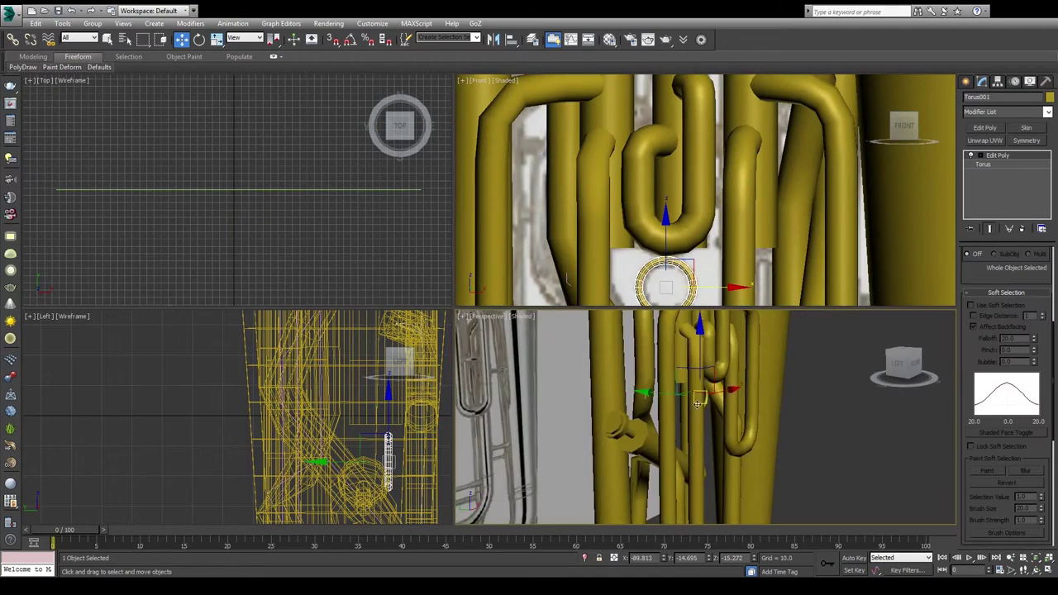
key(F4)
key(alt+q)
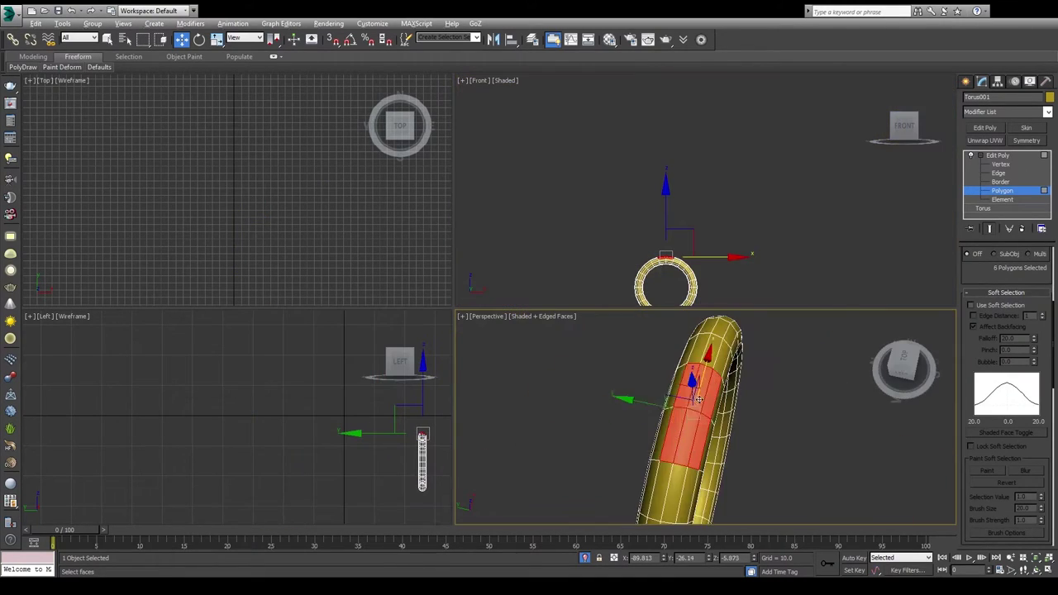
click(1006, 292)
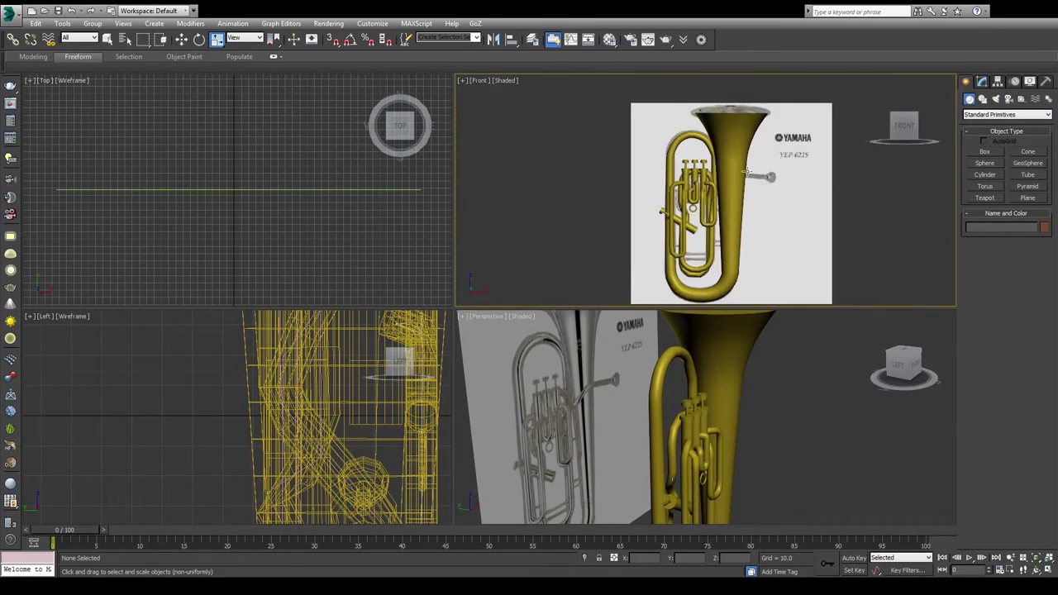
Step: Draw a new Line path from the valve section out to the mouthpiece
click(785, 187)
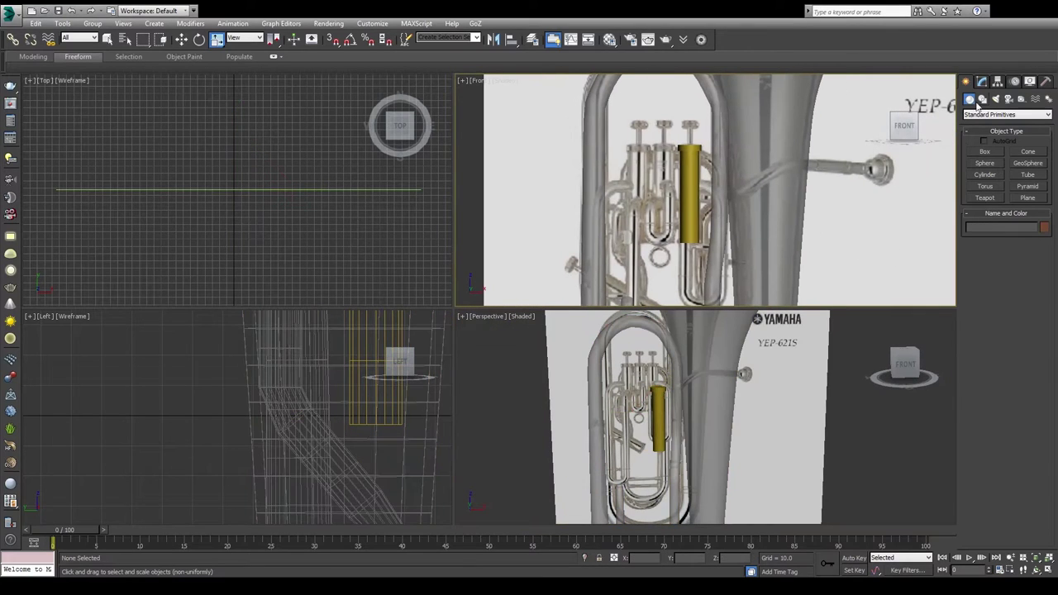
scroll(871, 240, up, 2)
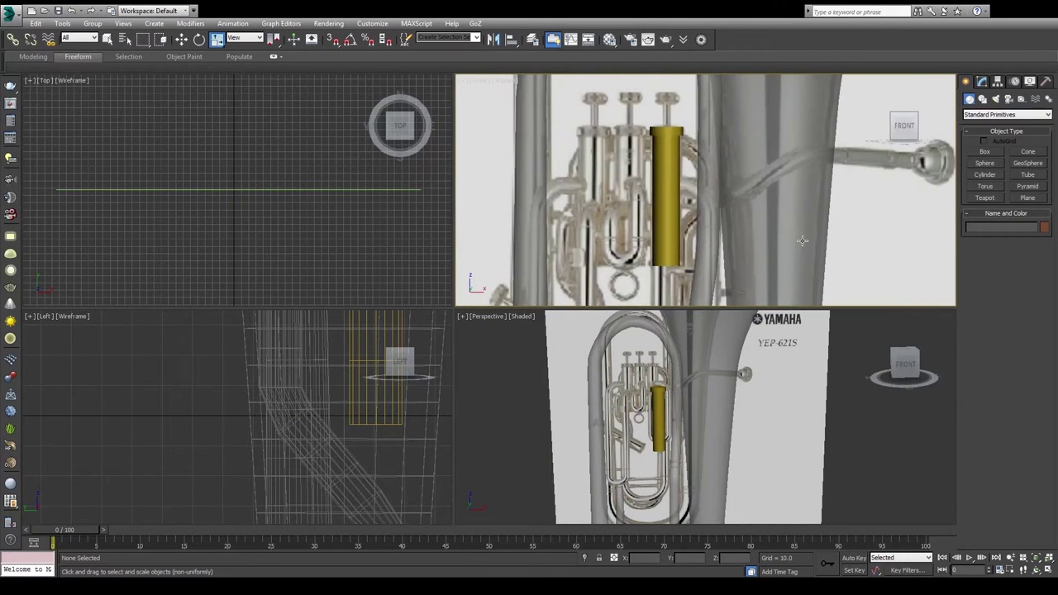
scroll(663, 206, up, 2)
scroll(735, 227, up, 2)
scroll(735, 227, down, 1)
key(shift+l)
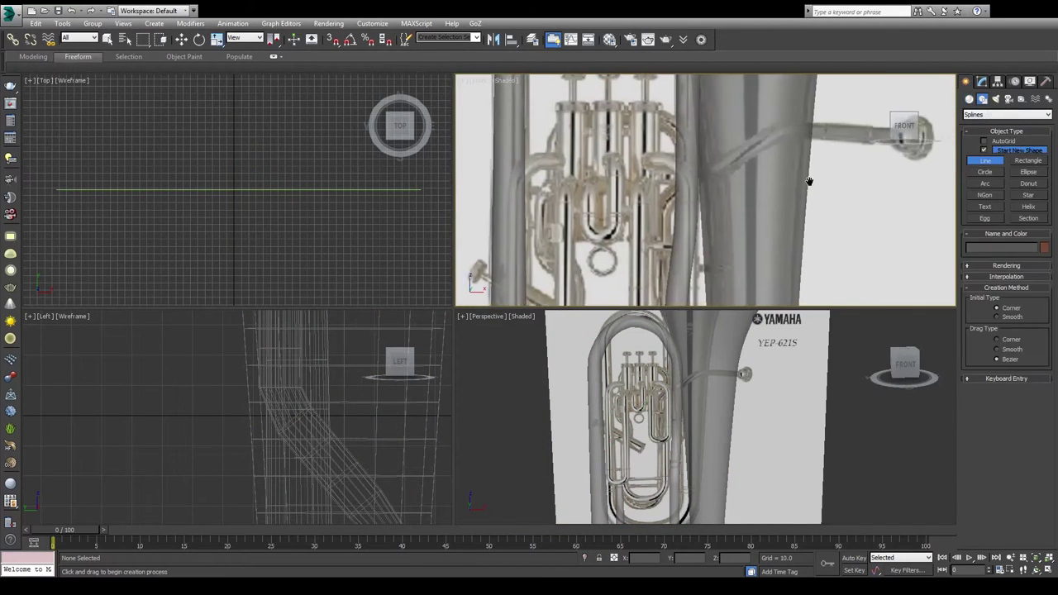
scroll(810, 176, down, 1)
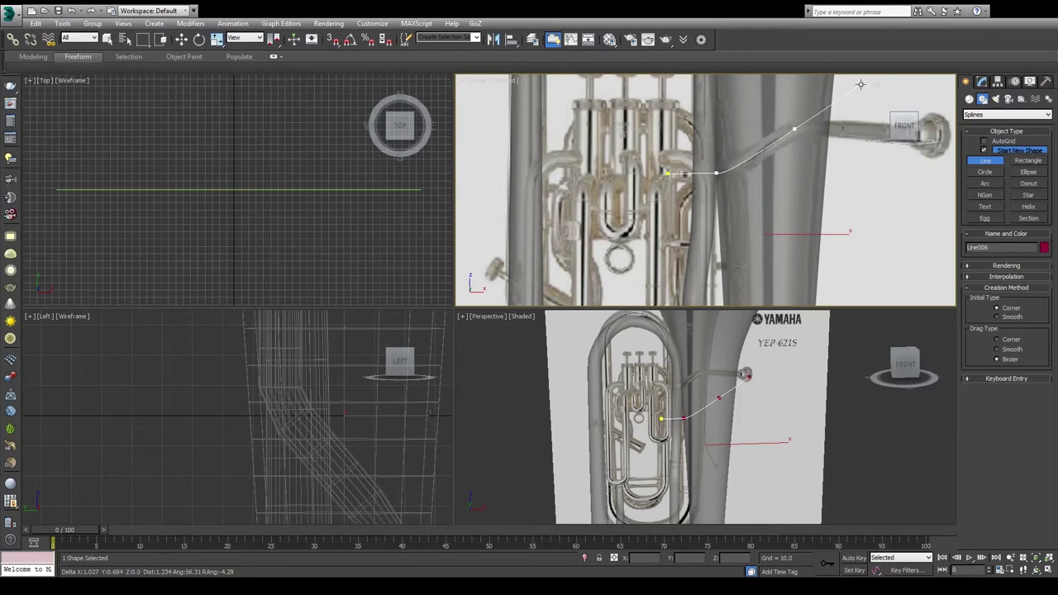
key(i)
right_click(835, 154)
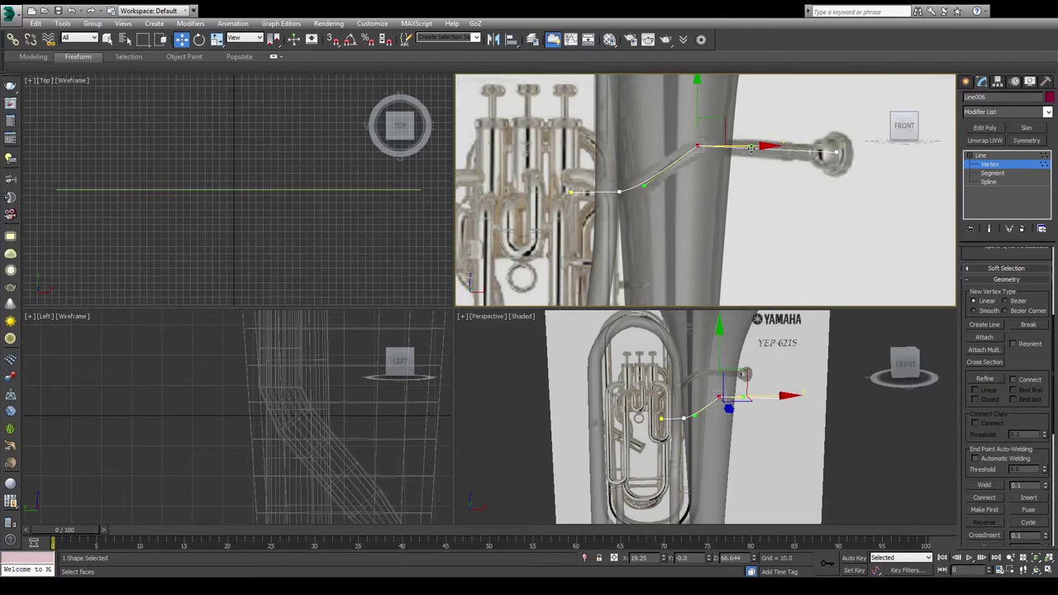
Step: Orbit close to the valves to inspect the new leadpipe path
scroll(749, 148, up, 2)
scroll(686, 174, up, 2)
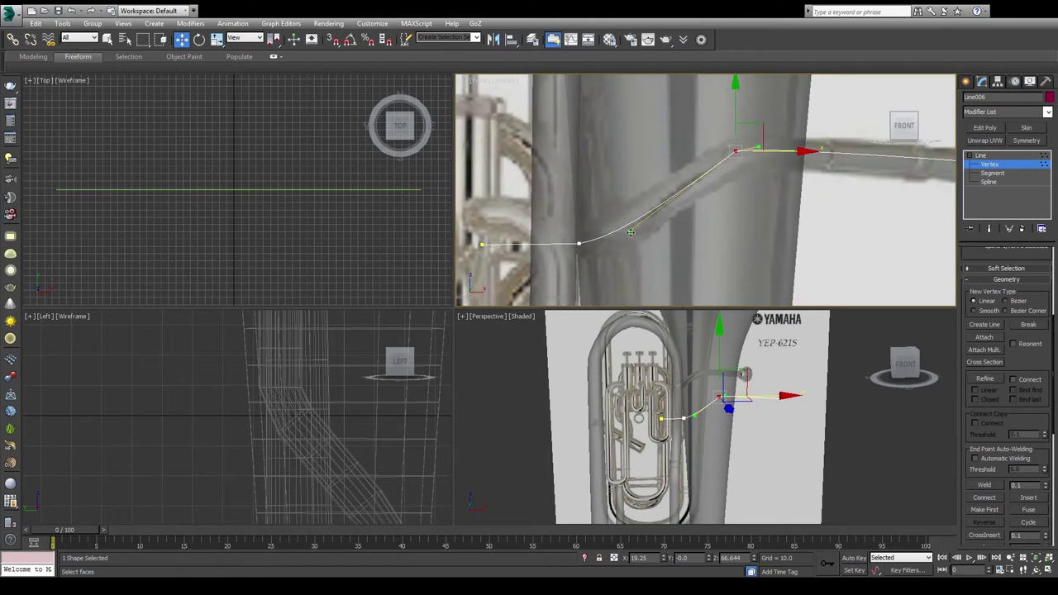
mouse_move(711, 397)
alt+middle_down()
mouse_move(924, 460)
mouse_move(765, 460)
alt+middle_up()
scroll(763, 229, down, 2)
mouse_move(743, 413)
alt+middle_down()
mouse_move(703, 478)
mouse_move(819, 449)
alt+middle_up()
scroll(710, 446, up, 4)
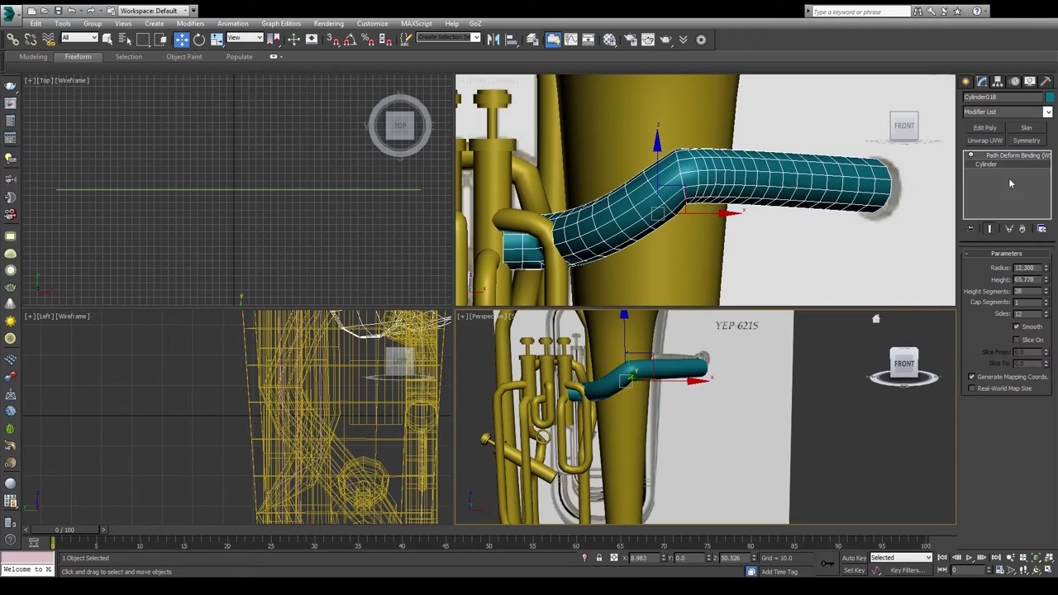
Step: Set the leadpipe tube's radius to 5.45
double_click(1024, 268)
text(5.45)
key(Return)
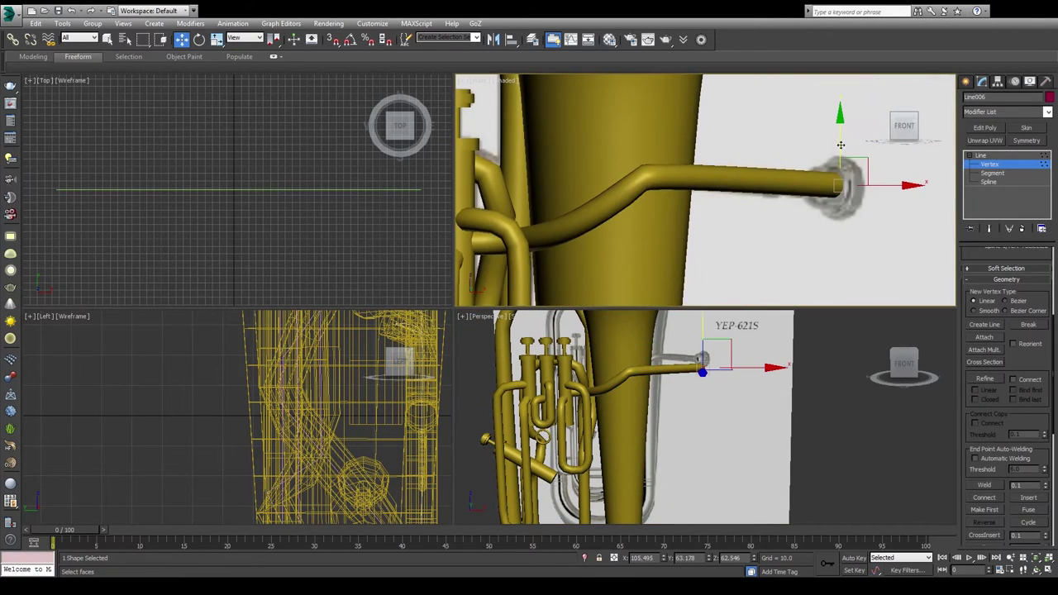
Step: Insert an extra vertex on Line006 and move the bend points to reshape the leadpipe
click(1038, 498)
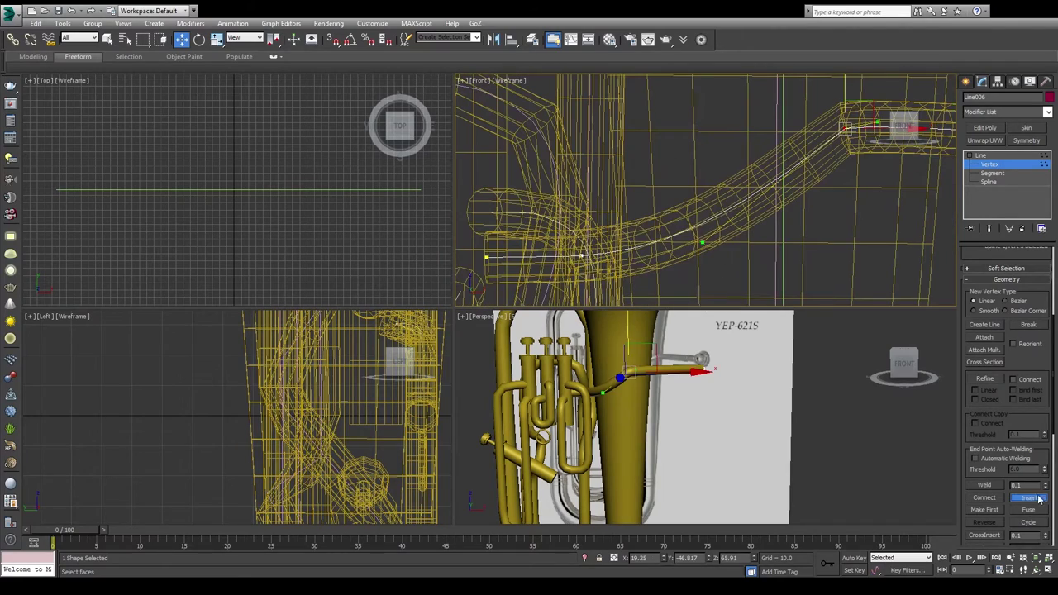
key(e)
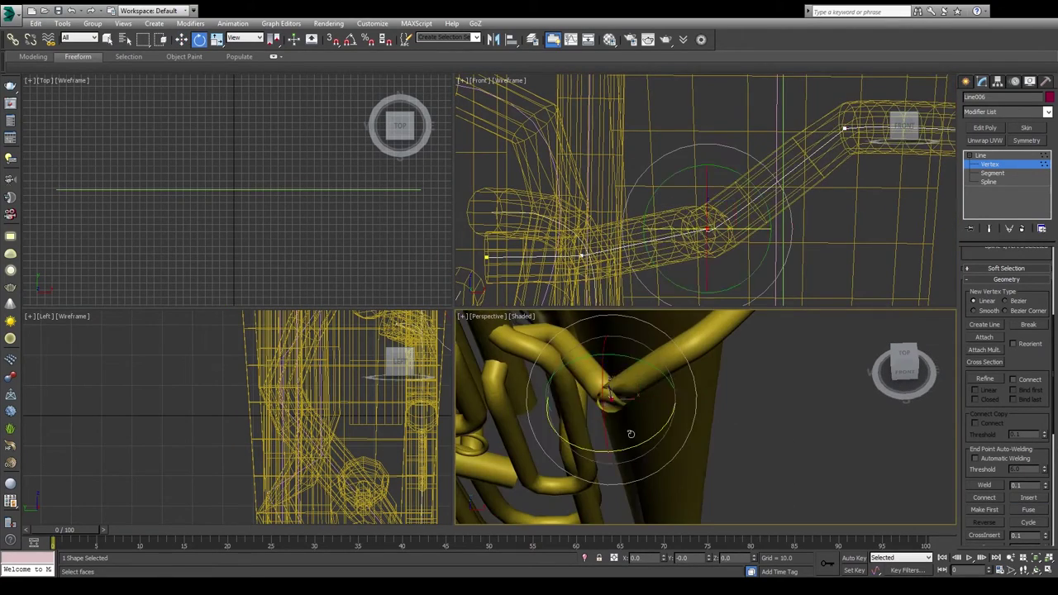
scroll(754, 262, down, 3)
key(w)
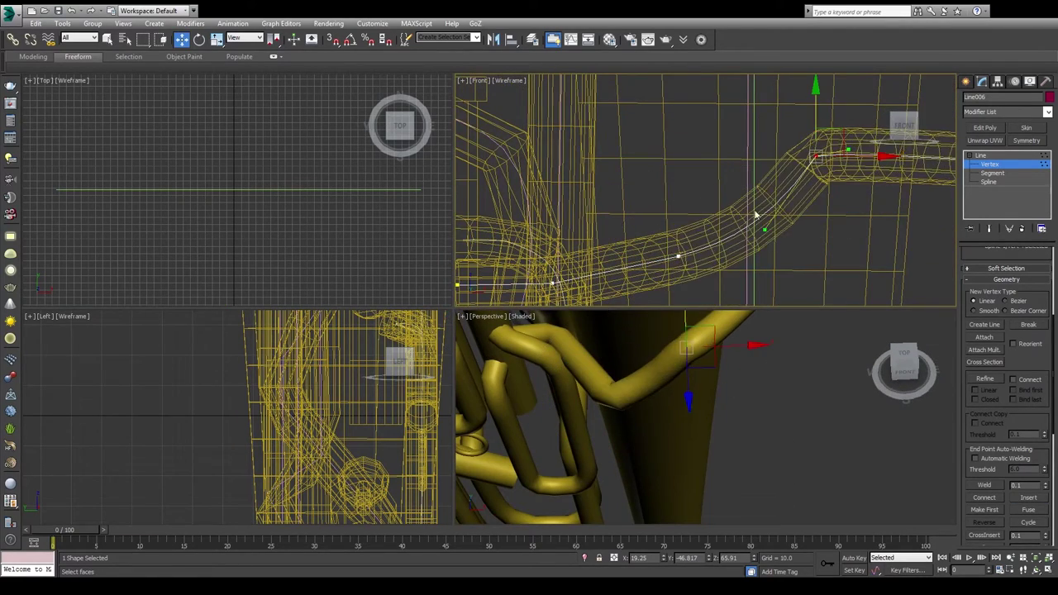
mouse_move(656, 456)
alt+middle_down()
mouse_move(671, 393)
mouse_move(745, 348)
mouse_move(697, 389)
mouse_move(719, 474)
alt+middle_up()
click(700, 382)
click(697, 389)
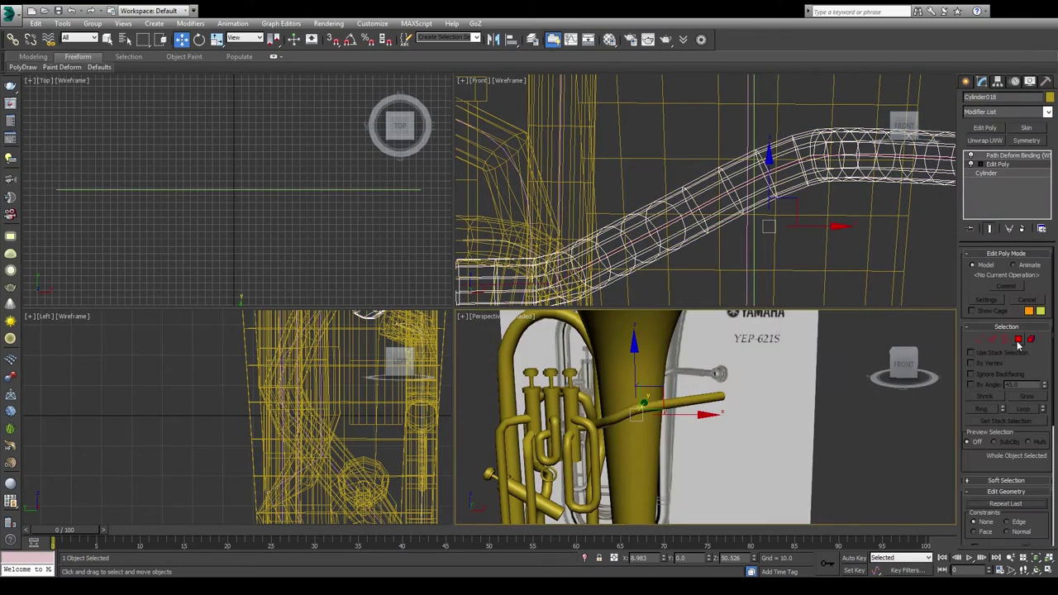
Step: Select the leadpipe's open-end polygons and scale them outward into a flared mouthpiece
click(998, 163)
key(4)
key(F3)
key(z)
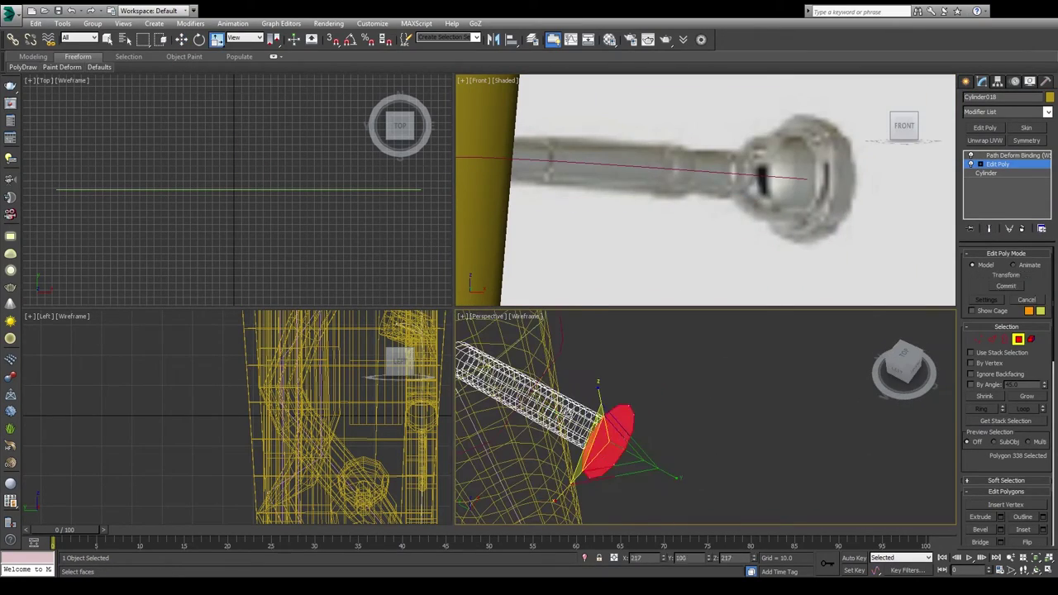
mouse_move(640, 442)
alt+middle_down()
mouse_move(692, 354)
mouse_move(716, 453)
alt+middle_up()
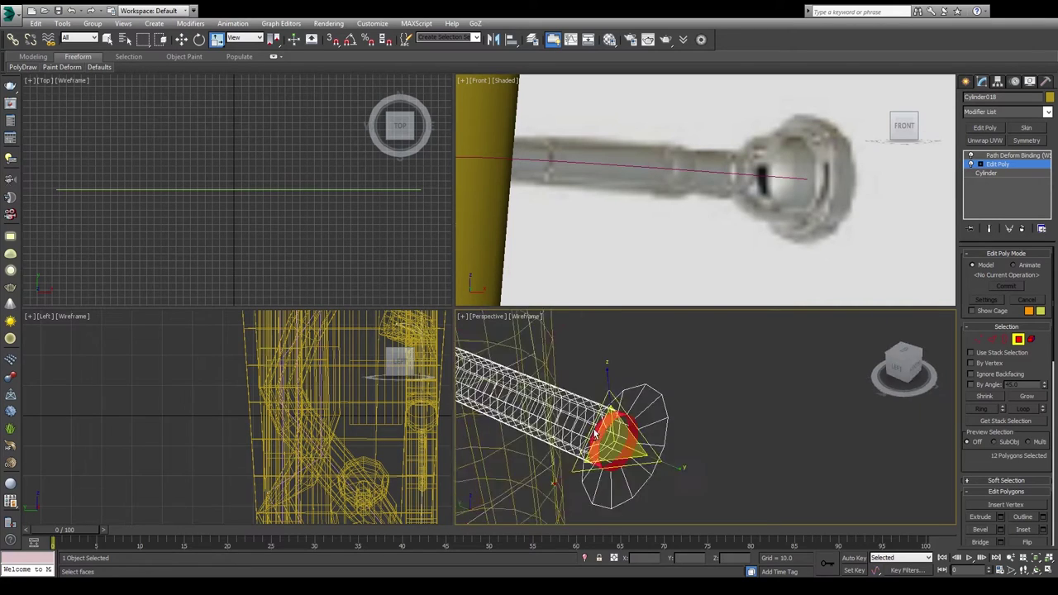
key(ctrl+a)
alt+middle_drag(813, 371, 799, 437)
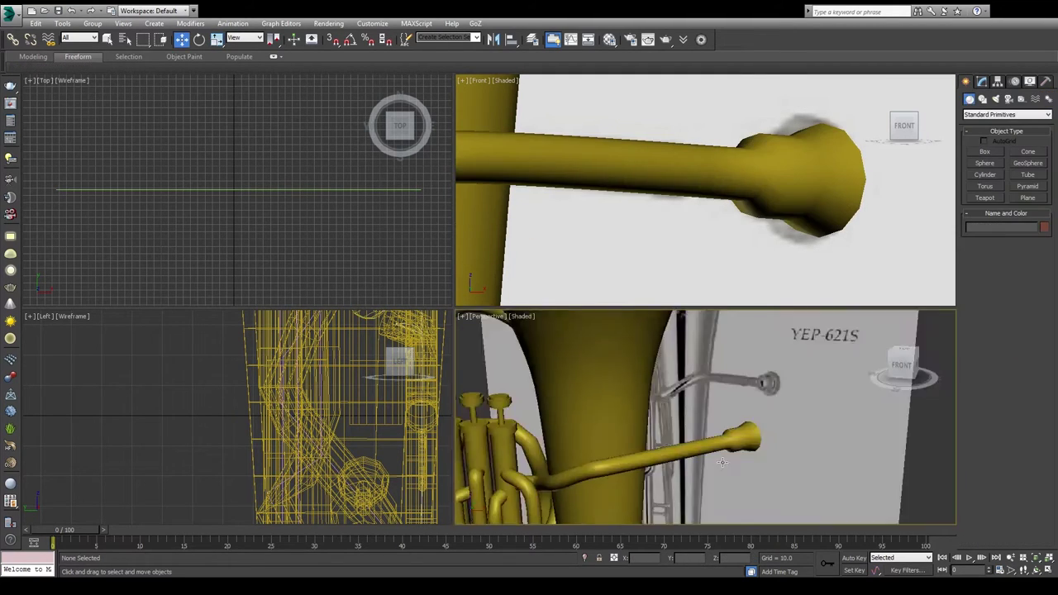
mouse_move(723, 463)
alt+middle_down()
mouse_move(672, 449)
mouse_move(703, 438)
alt+middle_up()
scroll(673, 449, down, 5)
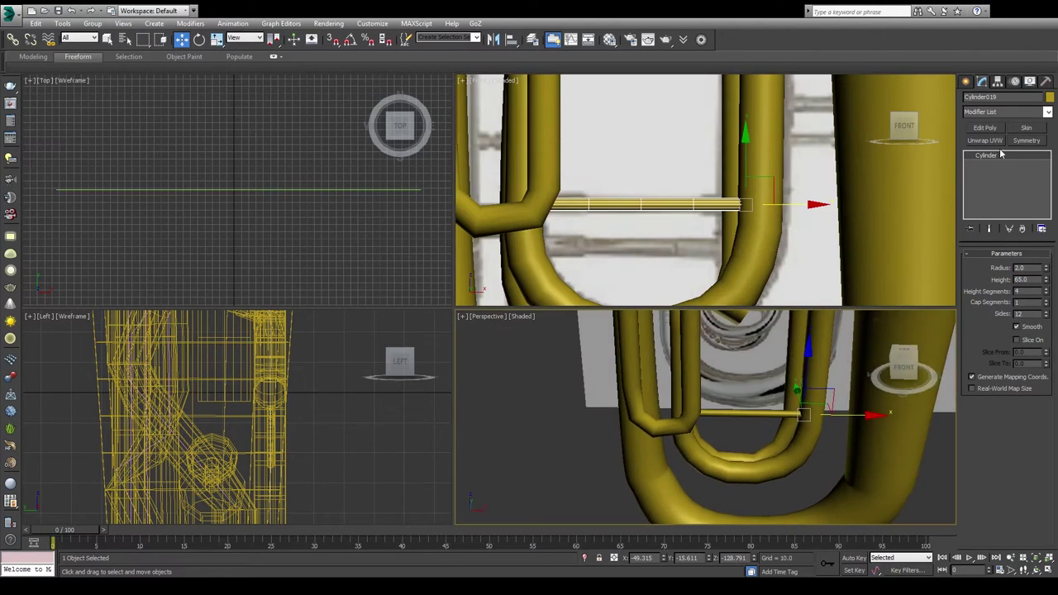
Step: Extrude sleeves on Cylinder019's end polygons and line up the copy Cylinder020 with the slide
click(984, 127)
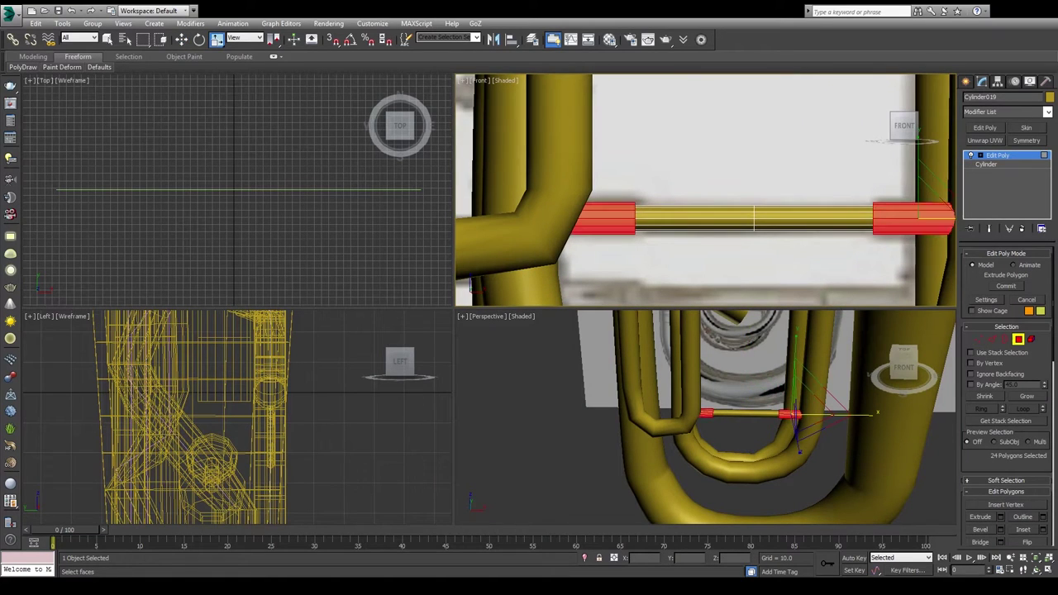
click(792, 384)
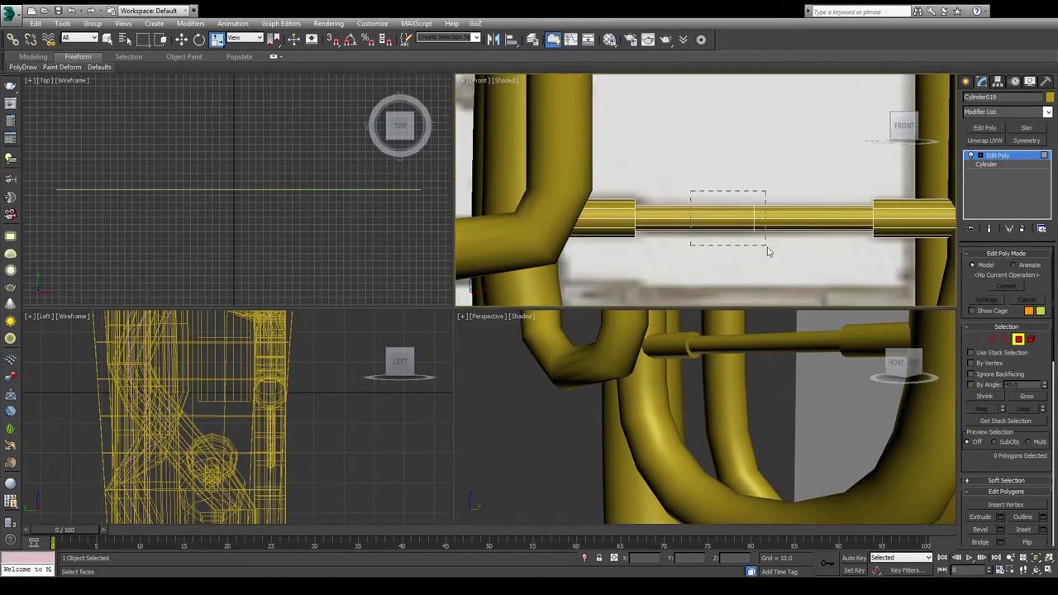
drag(767, 249, 767, 249)
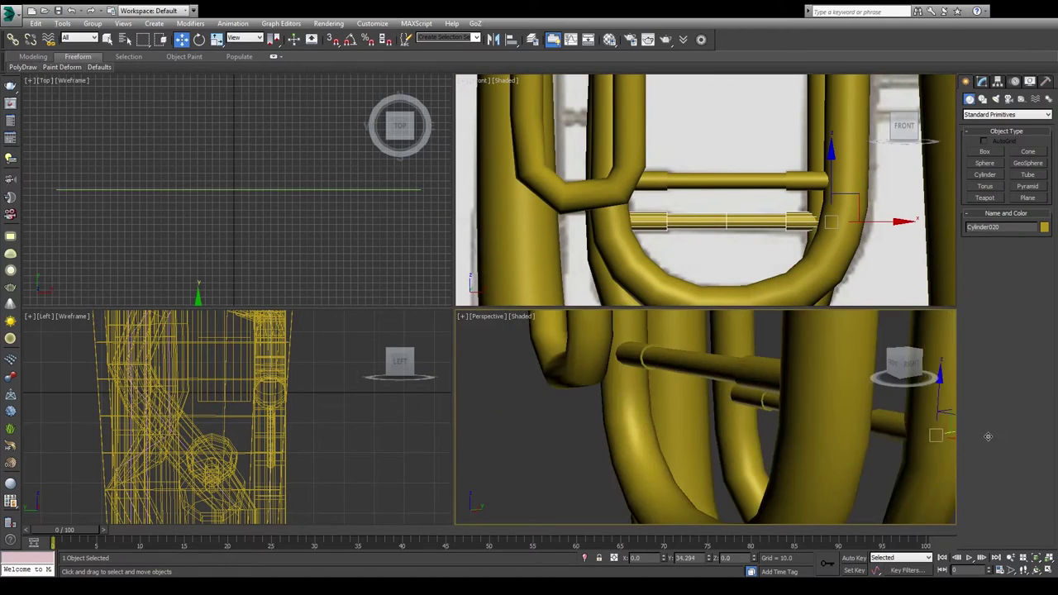
drag(878, 221, 872, 228)
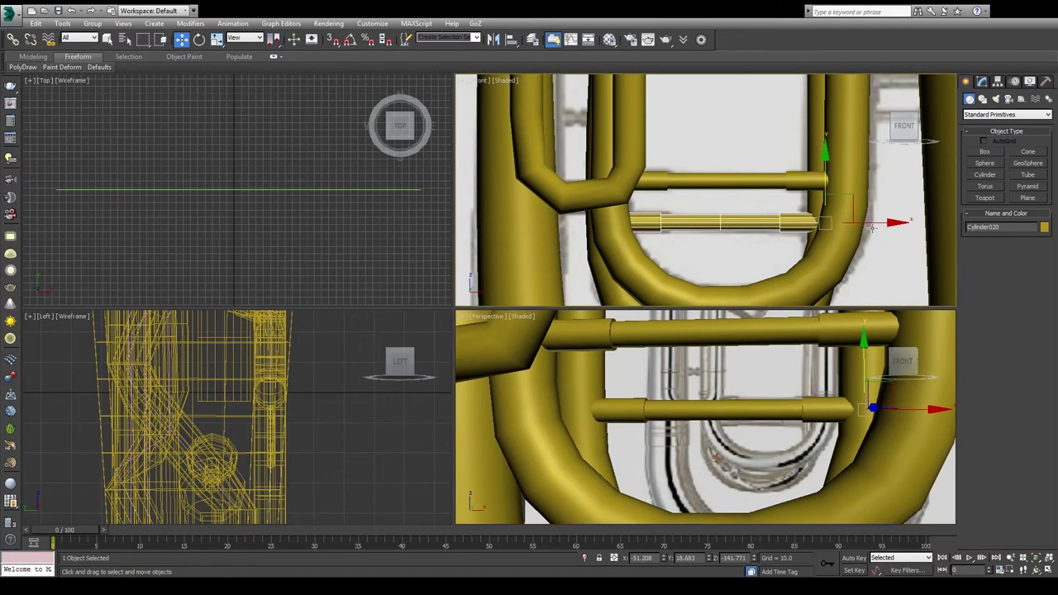
key(ctrl+z)
Step: Zoom out and orbit around the whole euphonium to check it from behind and front
key(shift+z)
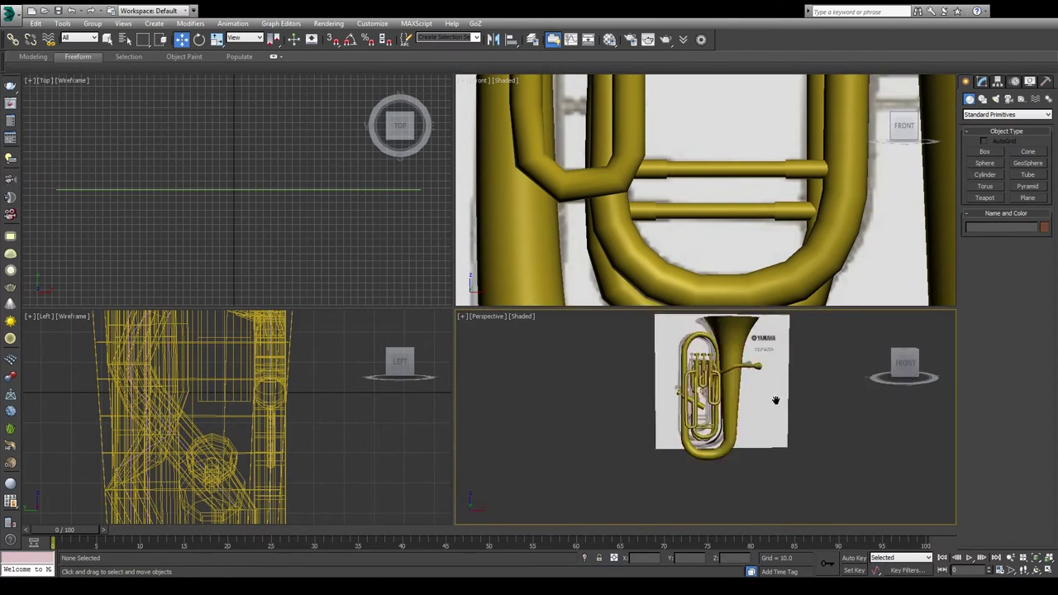
scroll(837, 477, up, 2)
scroll(750, 491, up, 4)
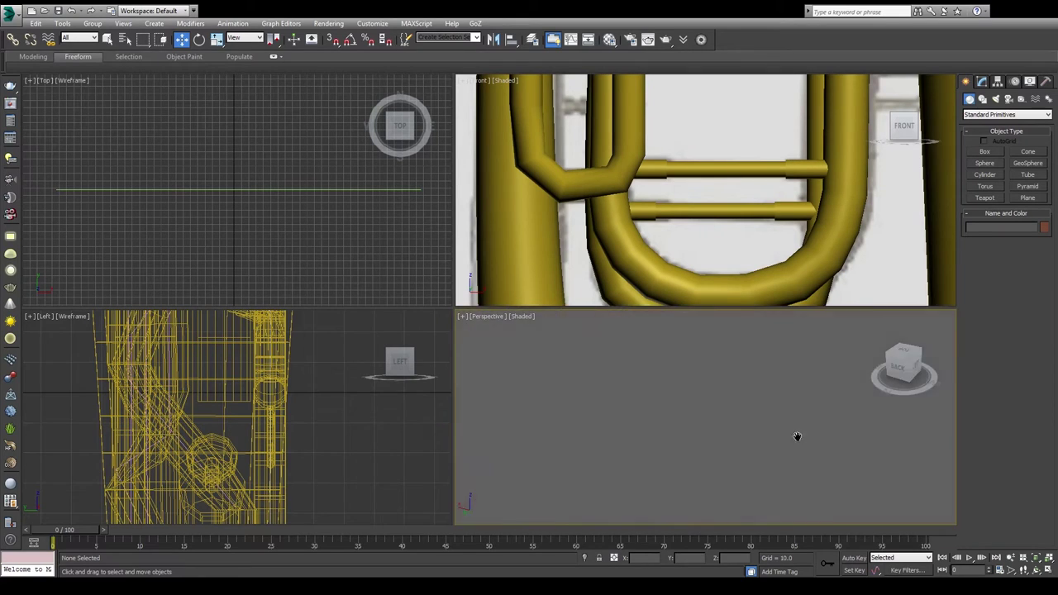
scroll(718, 420, down, 3)
scroll(777, 385, down, 1)
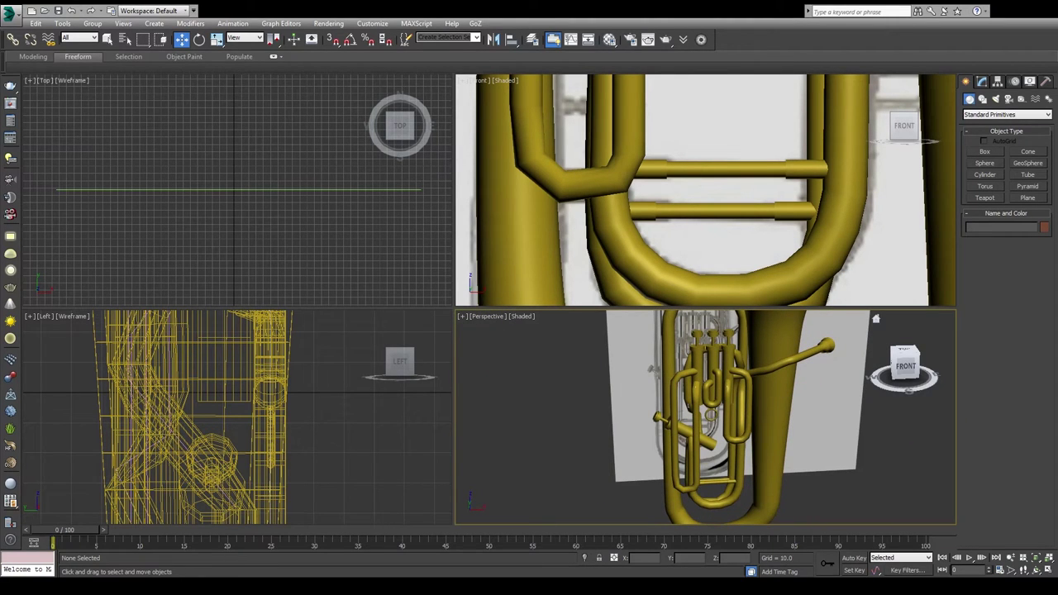
mouse_move(785, 442)
alt+middle_down()
mouse_move(780, 460)
mouse_move(610, 462)
mouse_move(793, 442)
alt+middle_up()
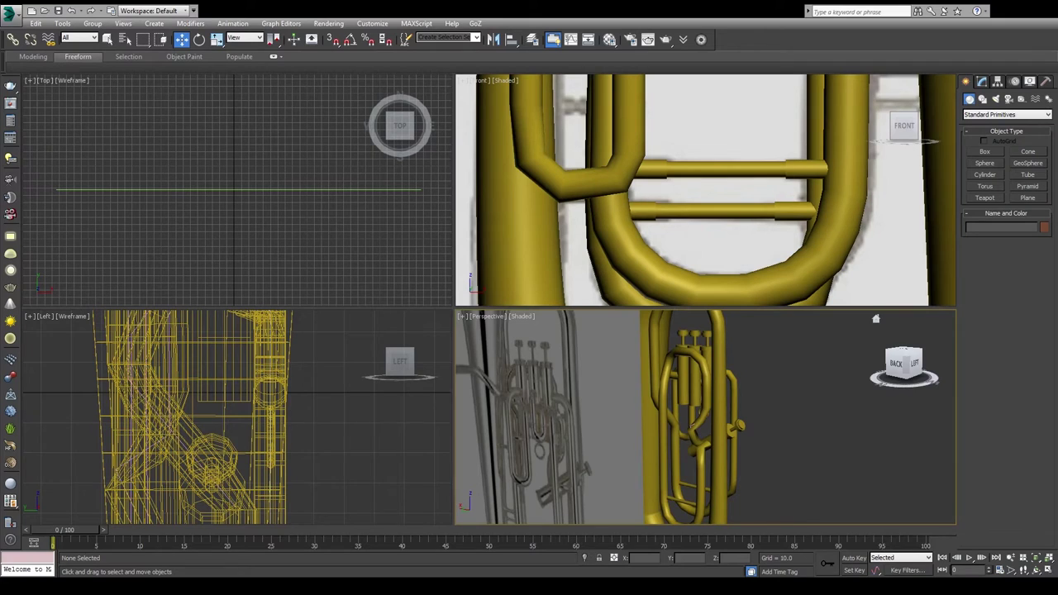
mouse_move(792, 442)
alt+middle_down()
mouse_move(628, 447)
mouse_move(810, 446)
alt+middle_up()
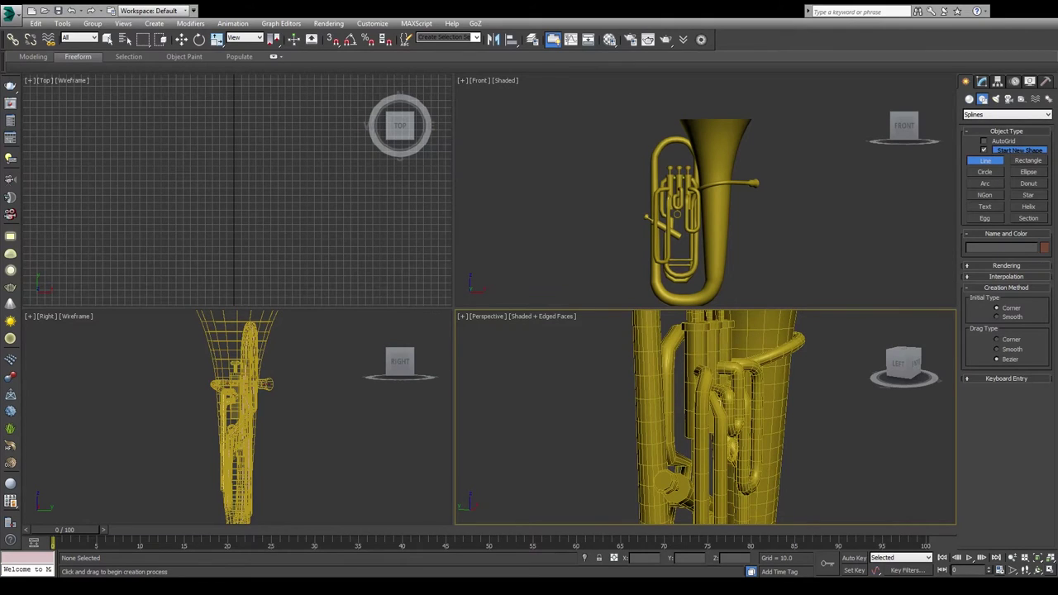
Step: Finish drawing the new path Line007 in the Front view and move its first point
alt+middle_drag(678, 452, 810, 450)
scroll(816, 217, up, 3)
key(F3)
scroll(696, 152, up, 2)
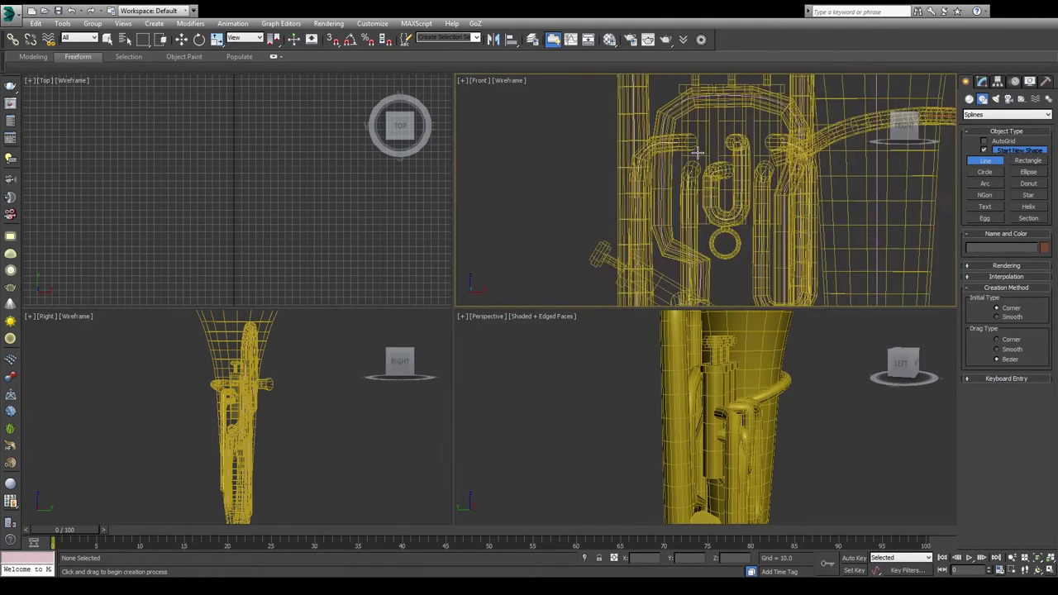
right_click(670, 289)
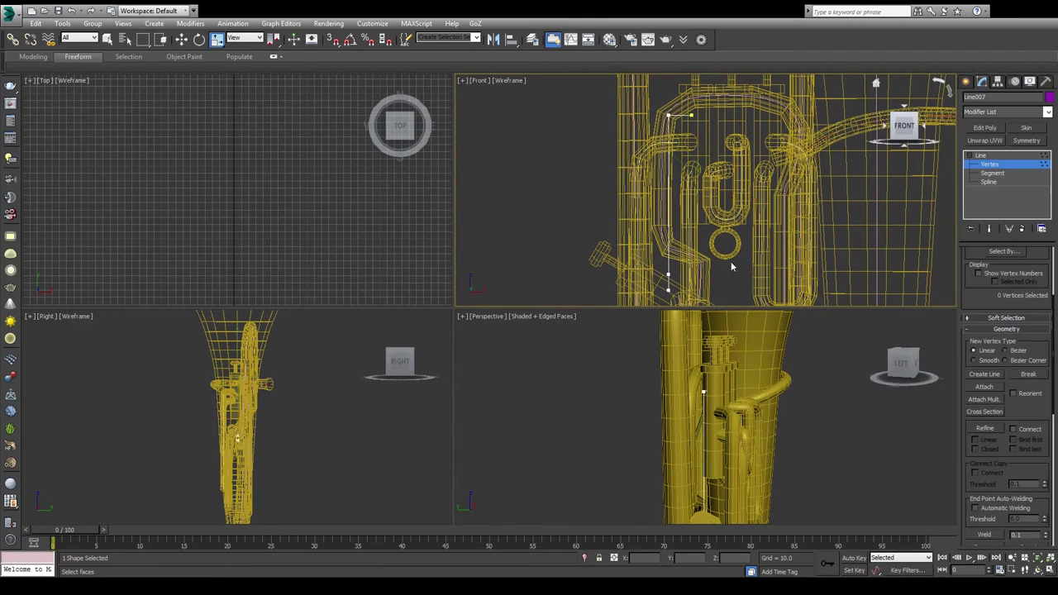
key(w)
click(668, 285)
mouse_move(628, 414)
alt+middle_down()
mouse_move(543, 423)
mouse_move(755, 366)
mouse_move(661, 376)
alt+middle_up()
Step: Select points on Line007 and reposition one beside the valves
click(650, 375)
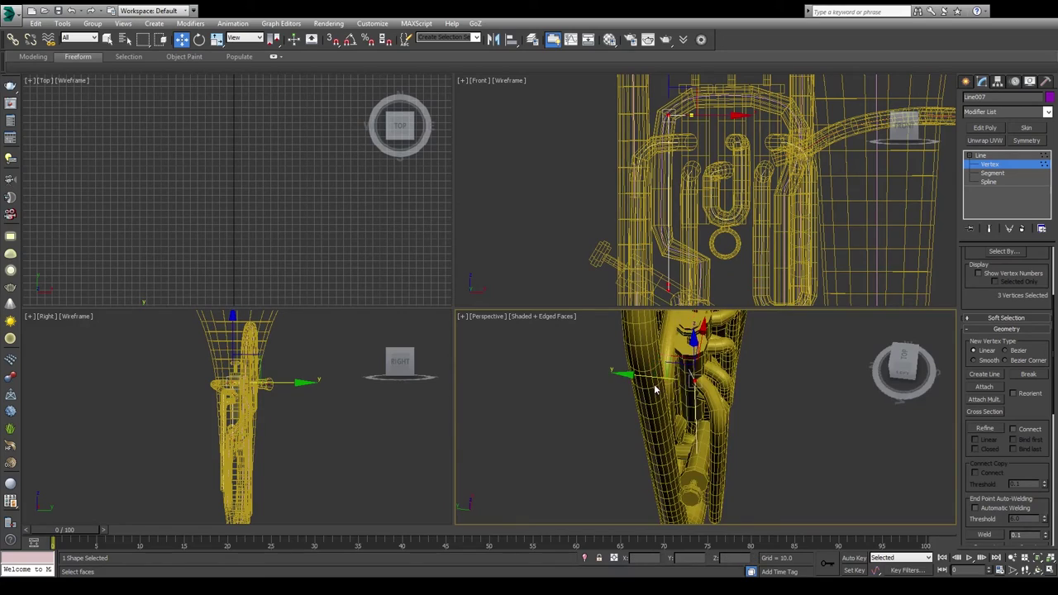
scroll(654, 388, up, 3)
key(F3)
click(638, 372)
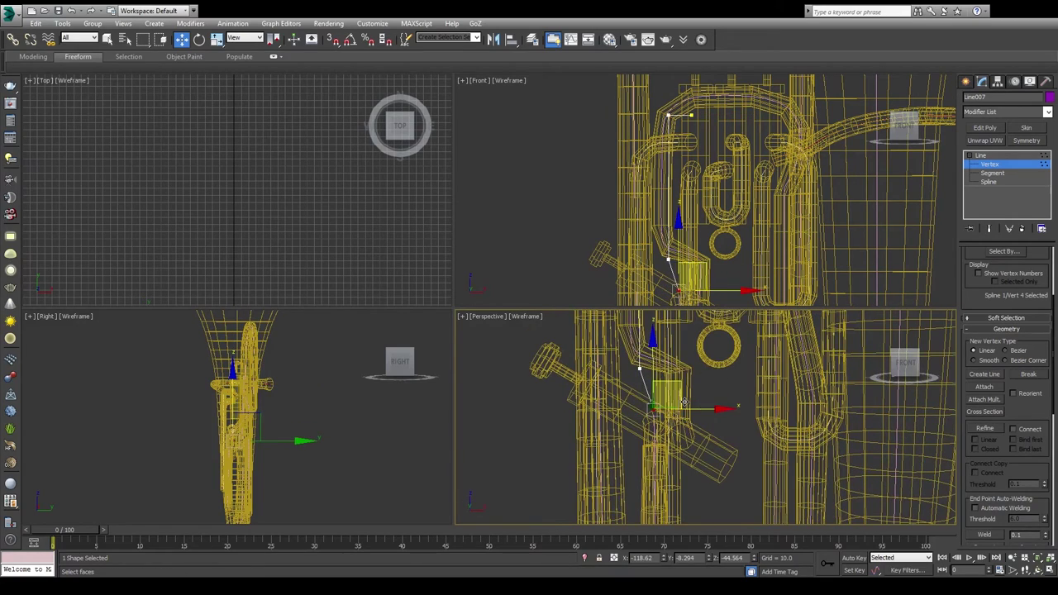
scroll(684, 403, up, 3)
scroll(705, 190, up, 4)
scroll(647, 451, down, 3)
key(F3)
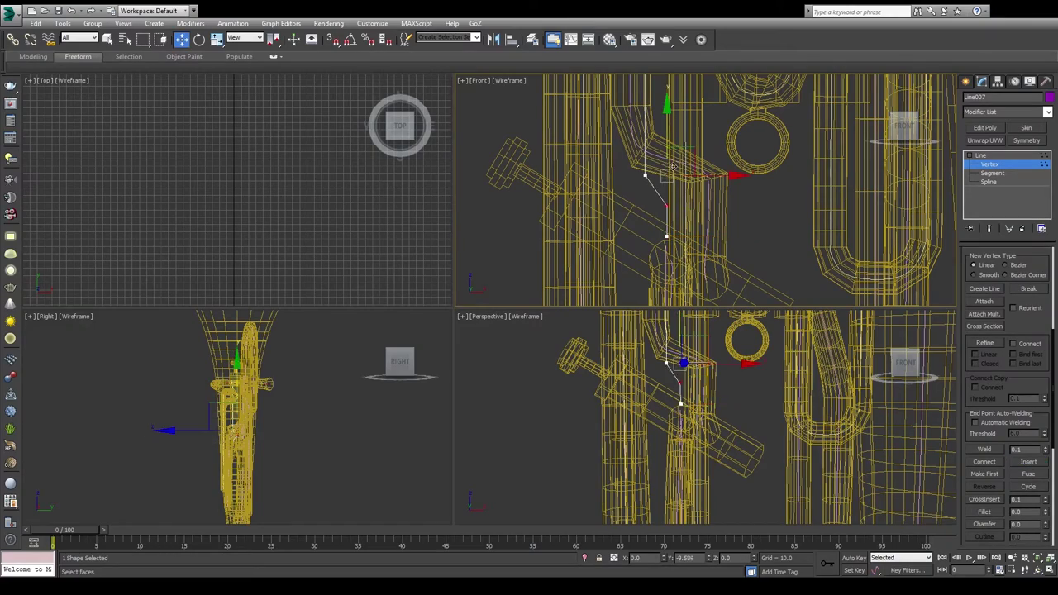
click(672, 167)
alt+middle_drag(686, 372, 703, 521)
scroll(709, 488, up, 3)
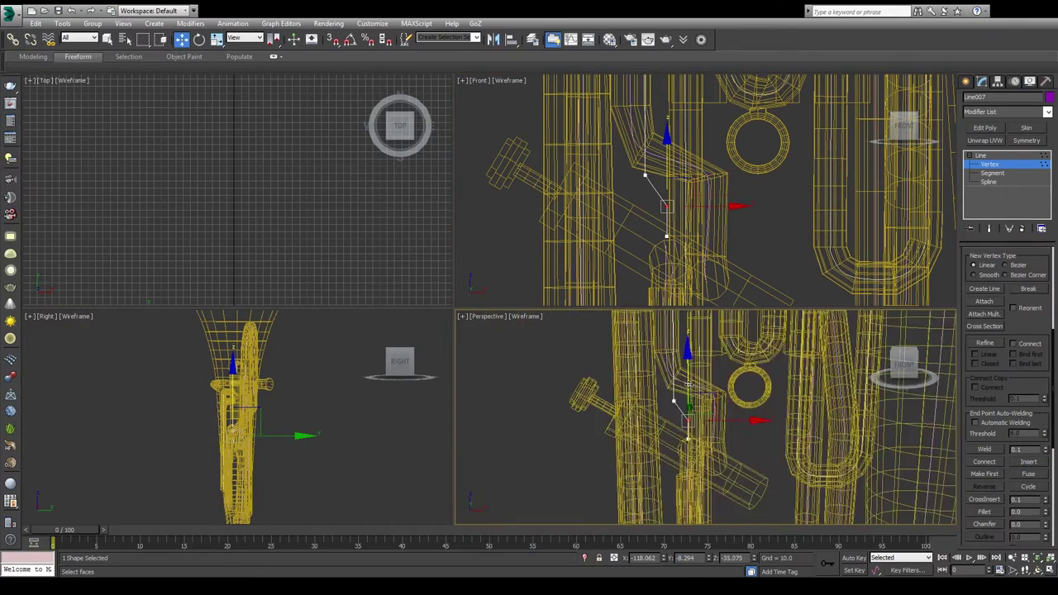
key(F3)
Step: Frame the selected path point and fine-tune its position with the move tool
mouse_move(702, 413)
alt+middle_down()
mouse_move(699, 356)
mouse_move(673, 424)
mouse_move(786, 471)
mouse_move(744, 396)
alt+middle_up()
scroll(698, 351, up, 2)
scroll(690, 368, up, 4)
scroll(702, 190, down, 3)
scroll(702, 191, down, 2)
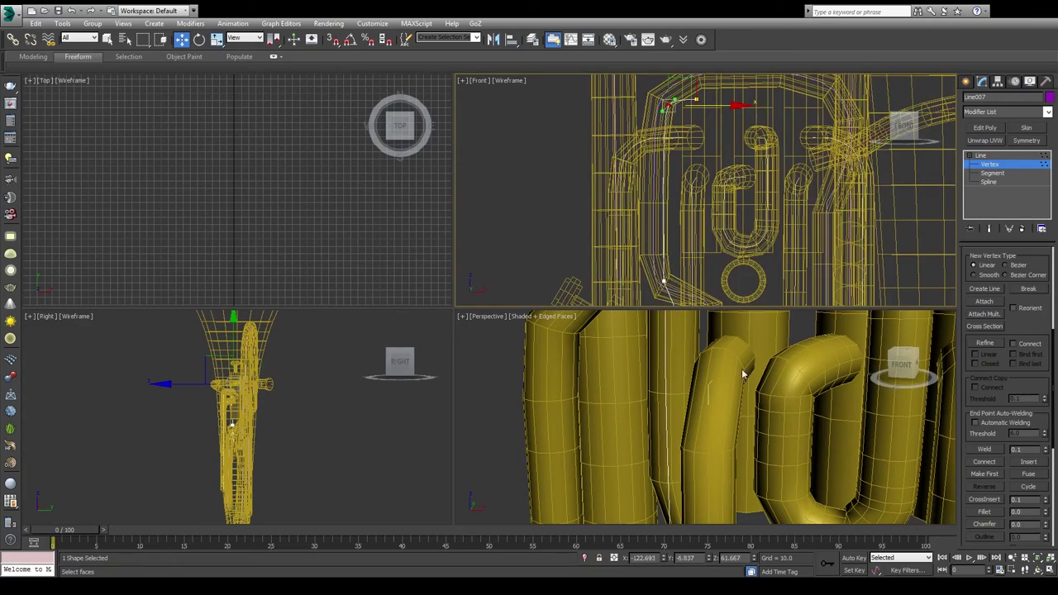
key(z)
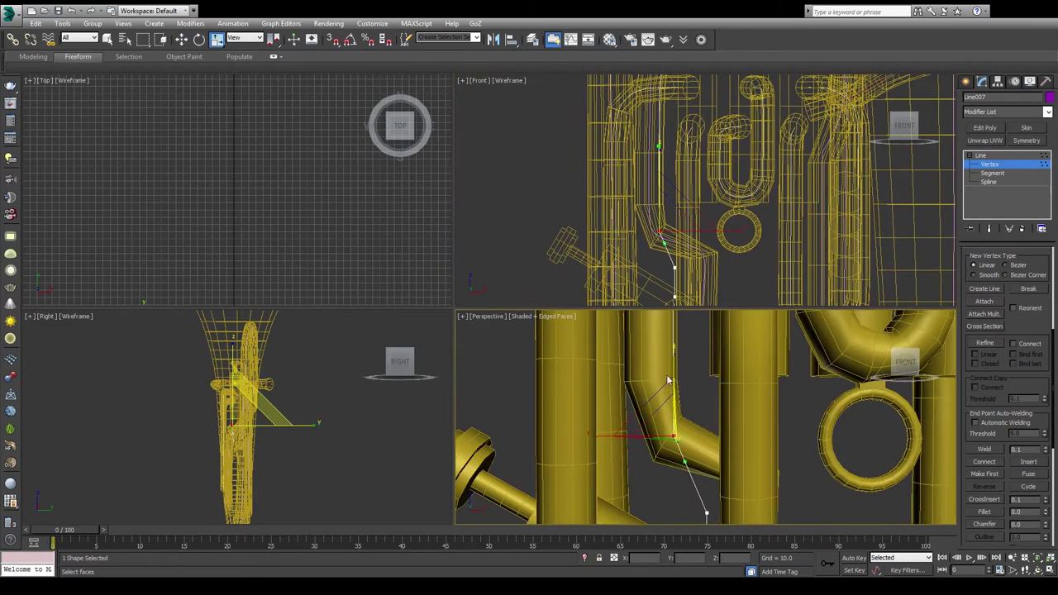
key(e)
scroll(727, 226, up, 3)
key(w)
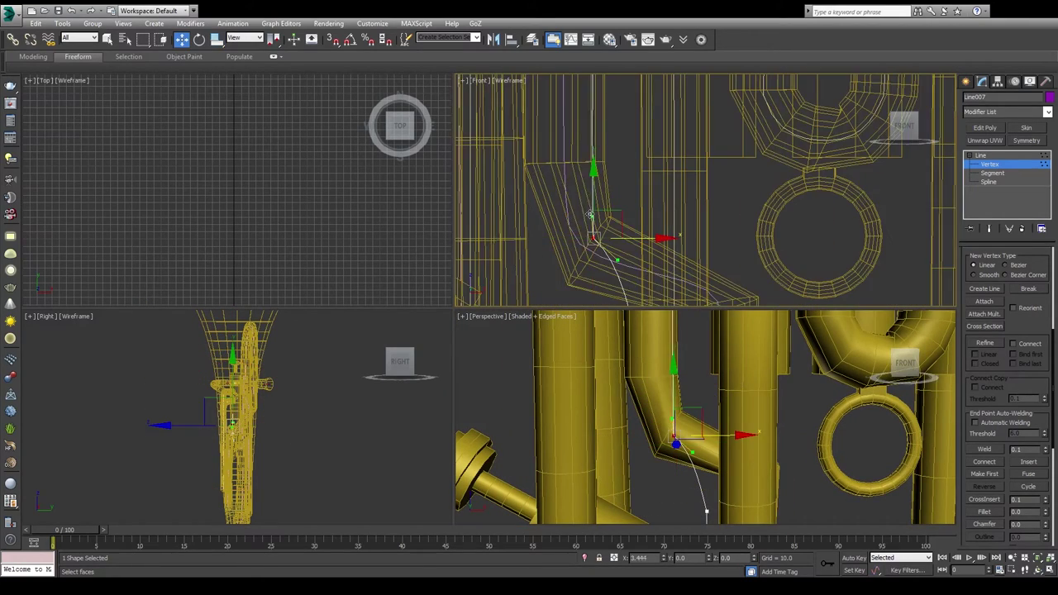
scroll(589, 214, down, 3)
scroll(685, 255, down, 2)
scroll(789, 427, down, 5)
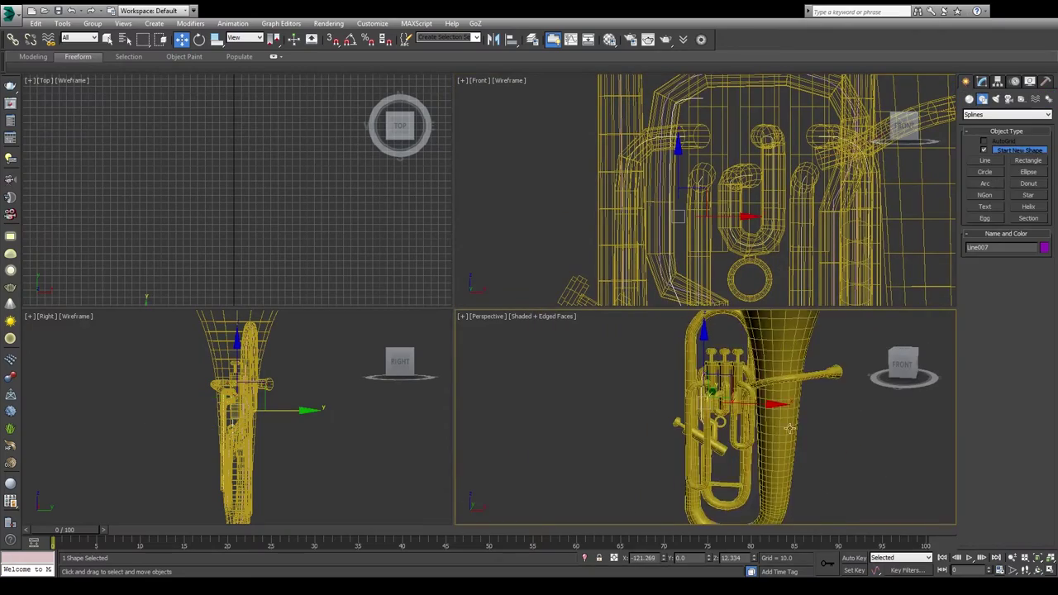
Step: Select Cylinder021 on the new path and reduce its Path Deform Stretch to 4.789
click(789, 427)
scroll(713, 210, up, 3)
alt+middle_drag(719, 397, 728, 408)
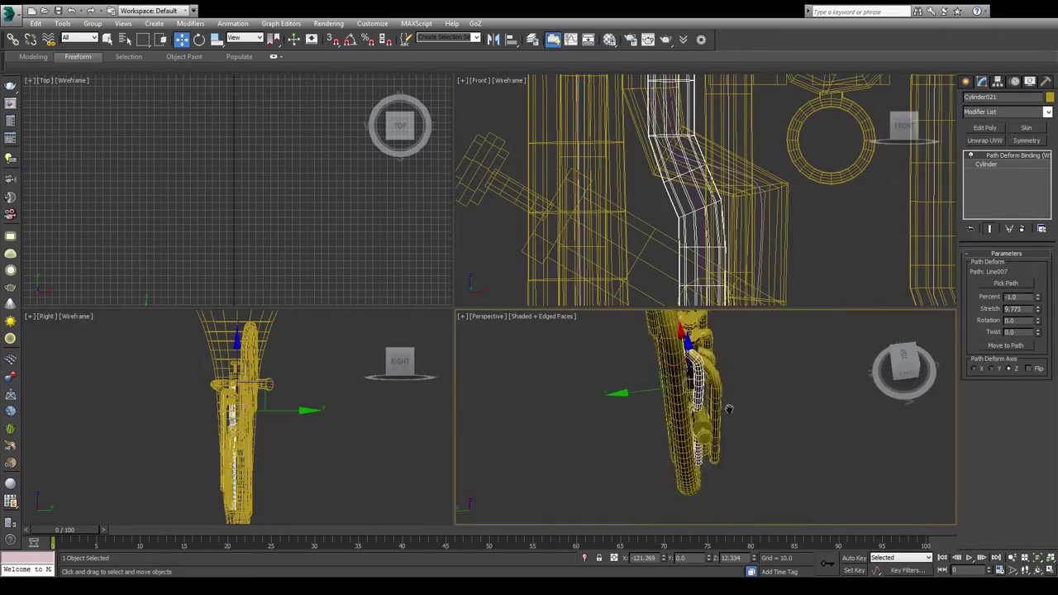
scroll(728, 409, up, 4)
drag(1037, 308, 1037, 322)
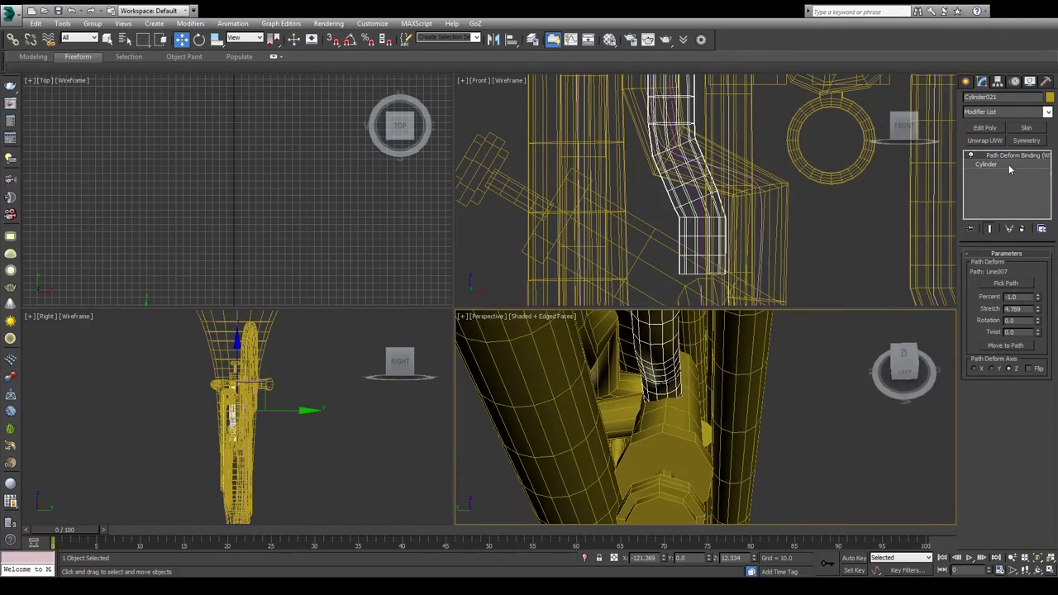
scroll(800, 445, down, 3)
Step: Return to Line007's vertex level to continue refining the path
click(800, 445)
key(1)
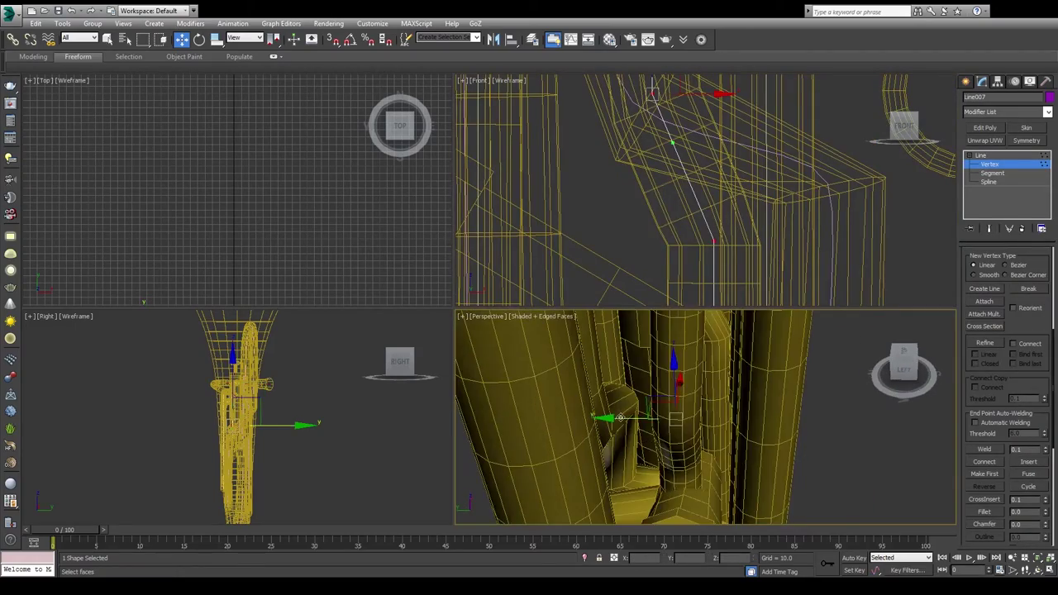
scroll(810, 439, up, 3)
scroll(811, 439, down, 3)
scroll(756, 434, down, 3)
click(982, 81)
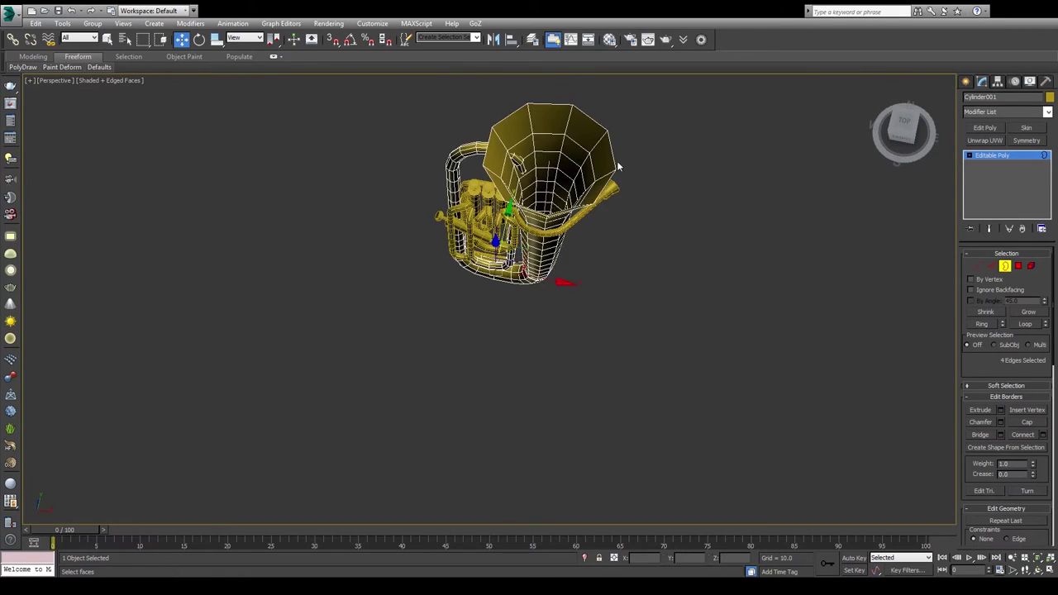
Step: Zoom out from the bell to view the whole euphonium's bell tube
mouse_move(628, 240)
alt+middle_down()
mouse_move(716, 265)
mouse_move(699, 402)
alt+middle_up()
scroll(716, 264, up, 3)
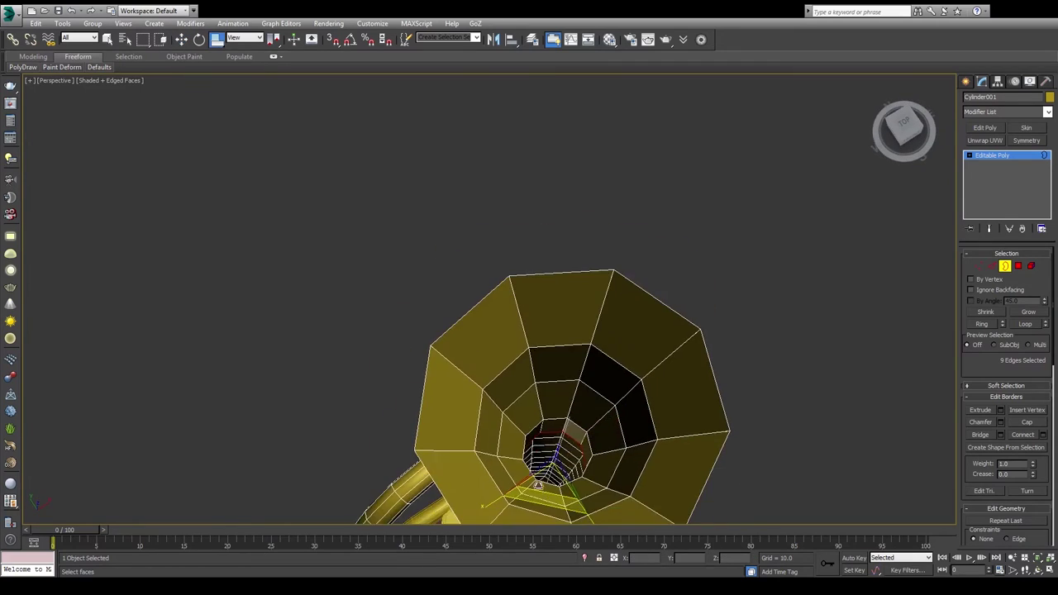
key(z)
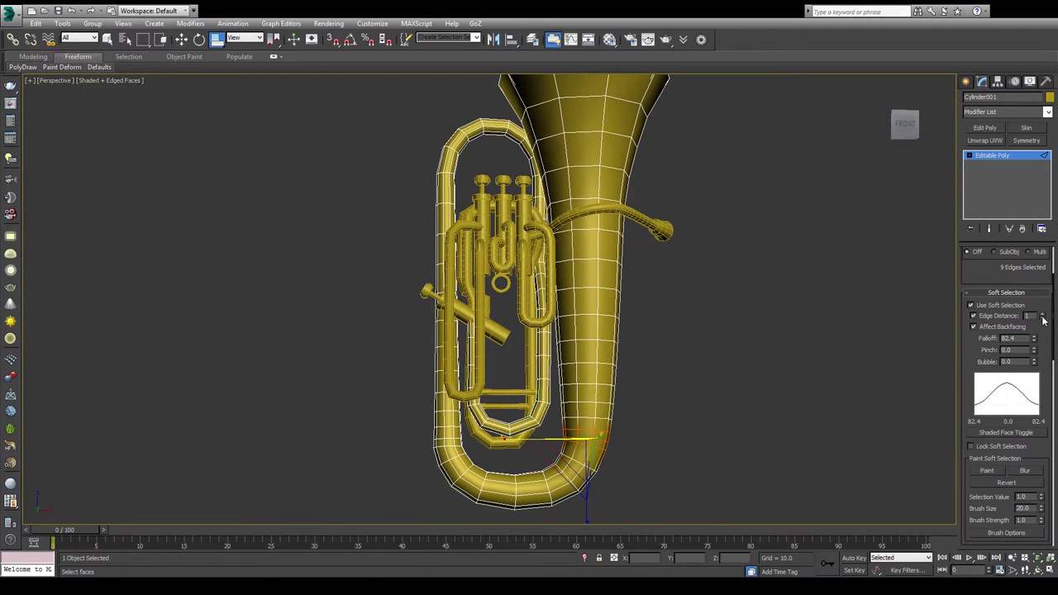
scroll(1032, 302, down, 3)
scroll(1032, 303, down, 3)
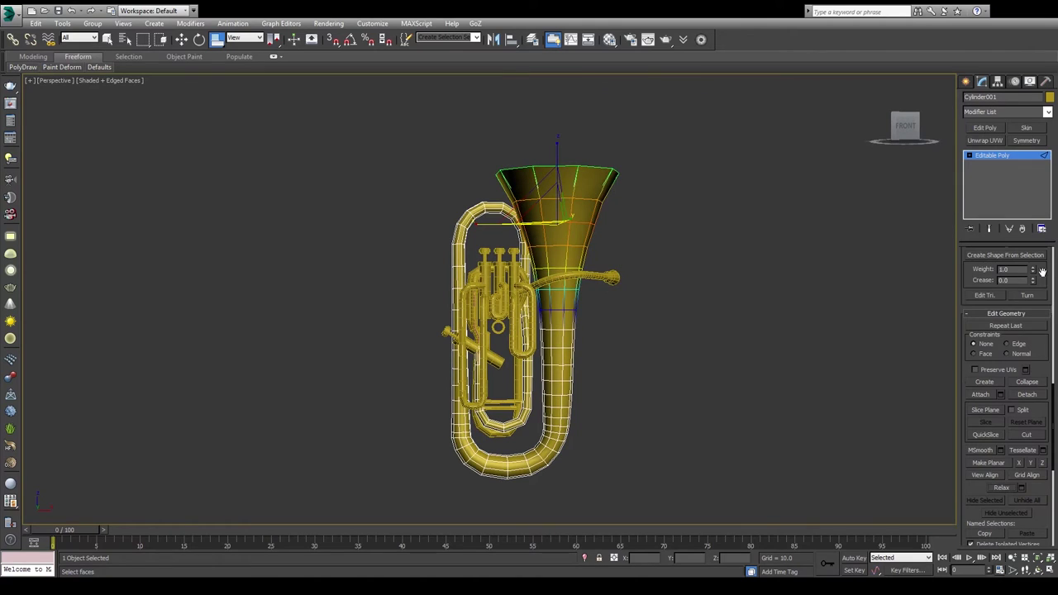
scroll(1042, 272, up, 3)
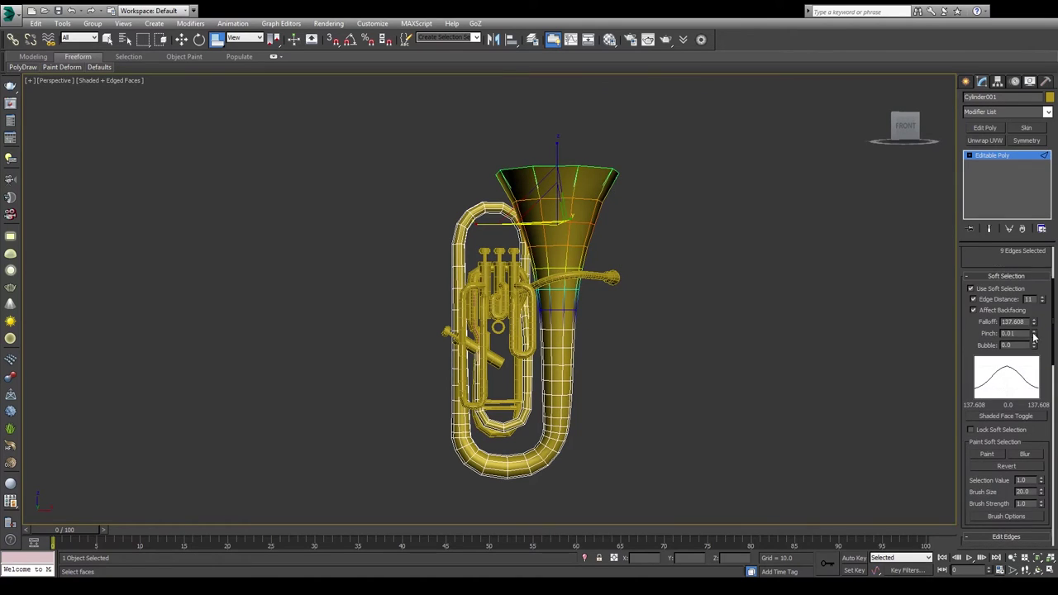
scroll(1003, 496, down, 3)
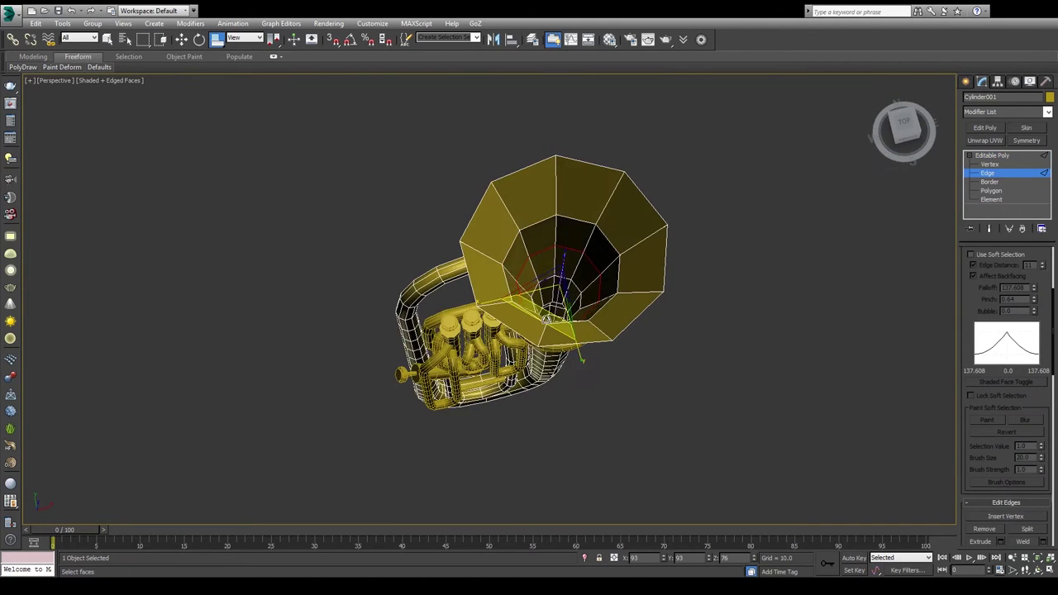
Step: Select the edge loops around the lower bell tubing
click(544, 342)
scroll(578, 347, up, 2)
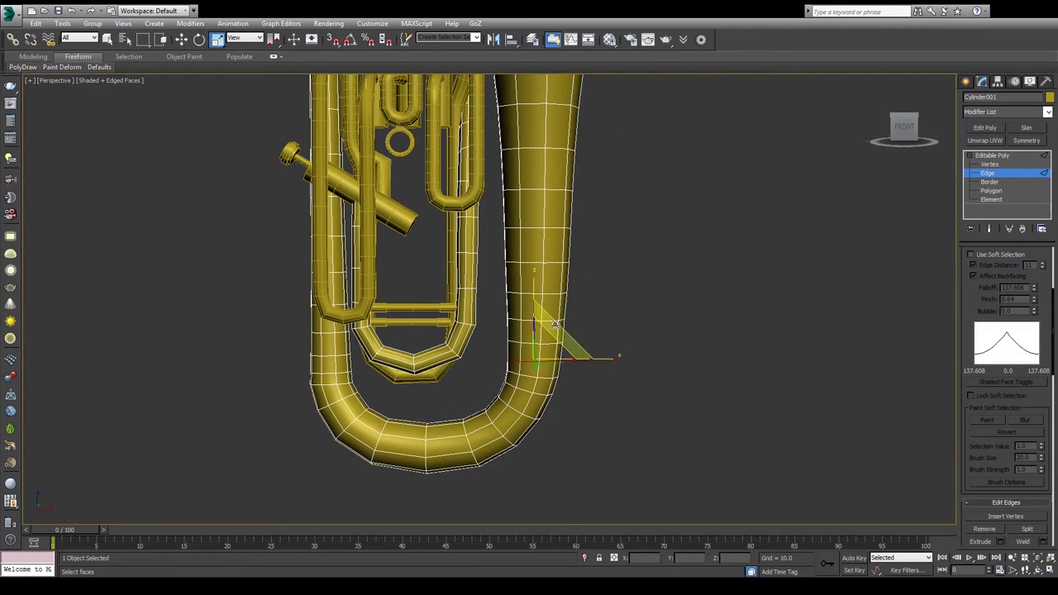
scroll(1004, 330, up, 2)
click(1006, 302)
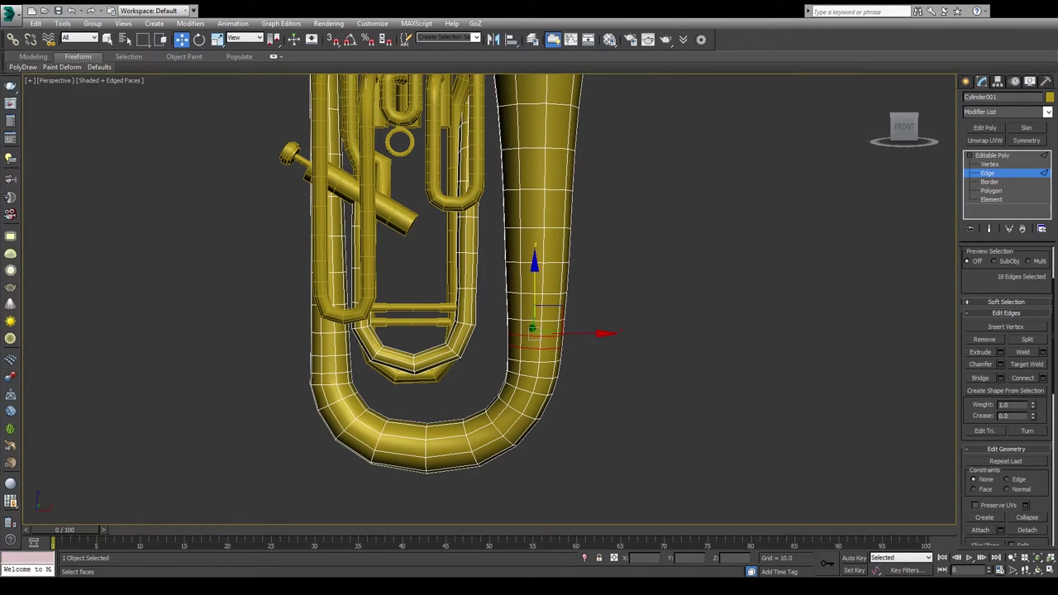
Step: Preview the selected loops as a polygon band, framed front-on, then restore the selection
alt+middle_drag(603, 351, 672, 336)
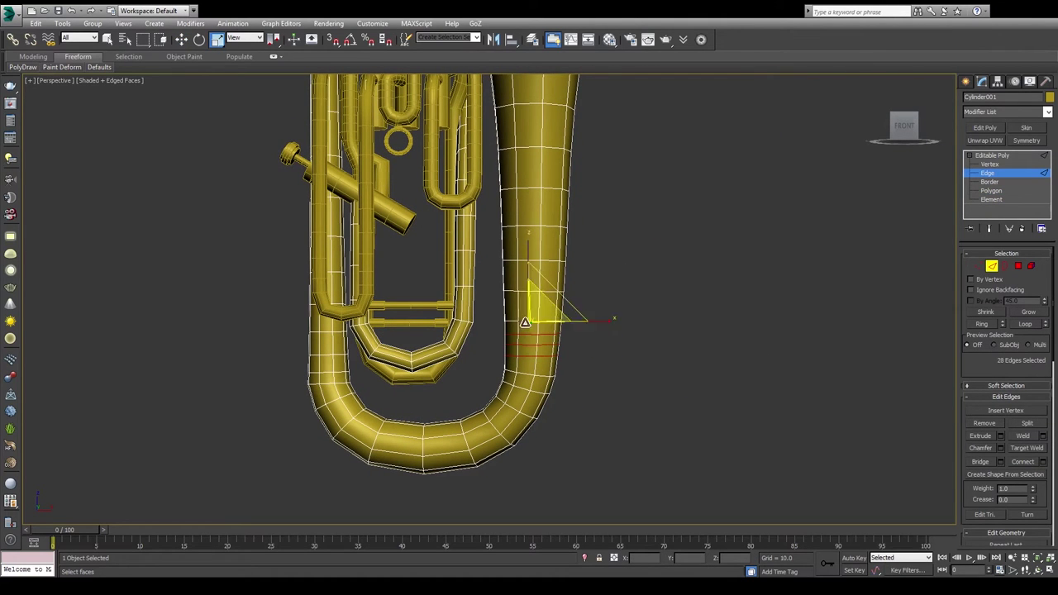
key(4)
scroll(507, 311, up, 5)
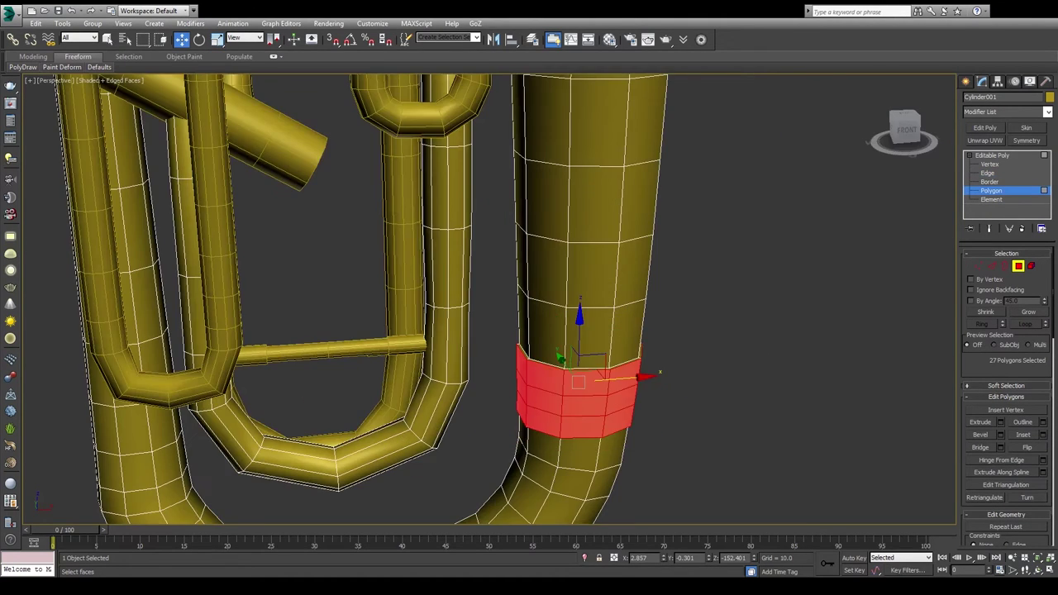
alt+middle_drag(507, 311, 578, 248)
click(727, 355)
middle_drag(727, 356, 706, 337)
key(ctrl+z)
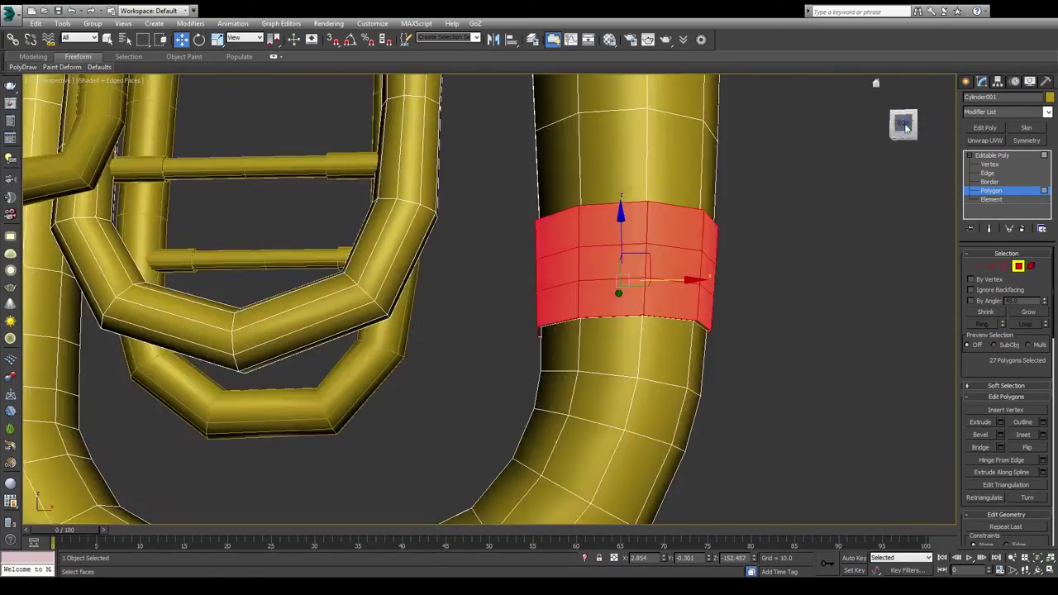
scroll(733, 249, down, 3)
Step: Check the tubing in see-through wireframe and swing to a front view of the column
key(1)
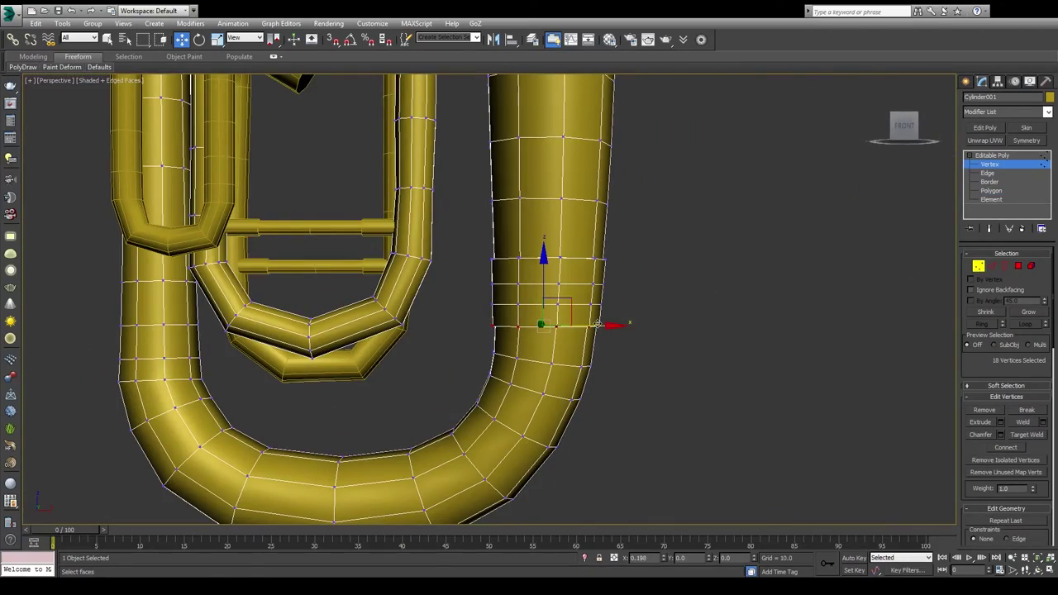
key(F3)
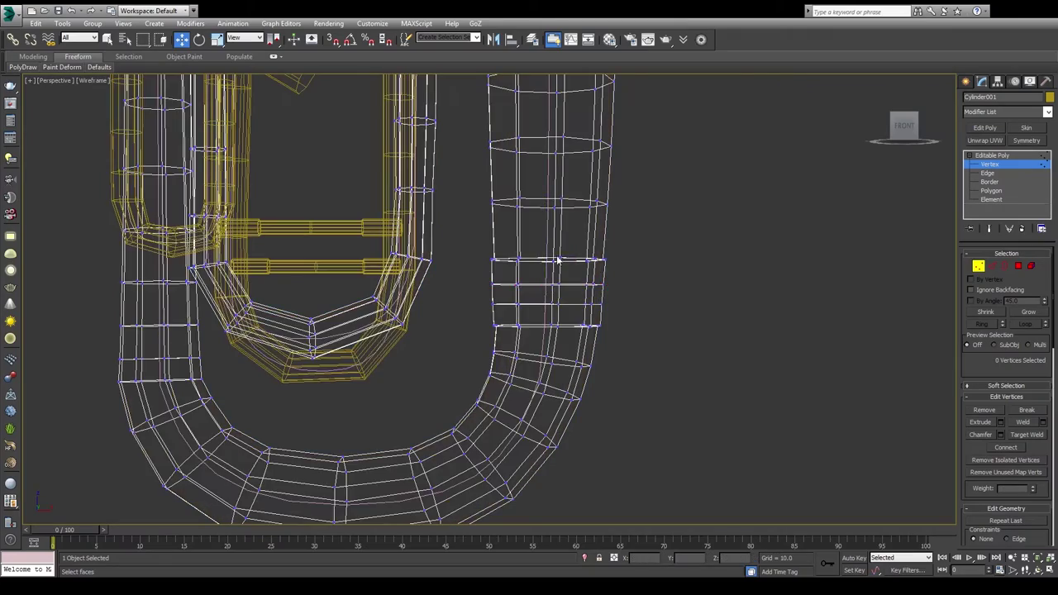
key(F3)
key(F3)
scroll(541, 275, up, 3)
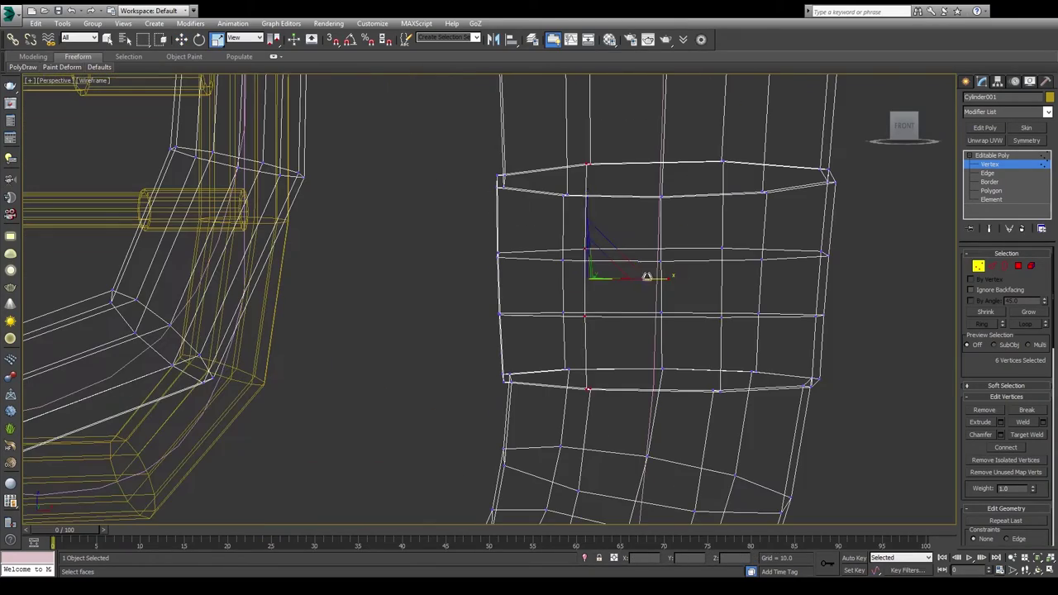
scroll(676, 390, down, 5)
scroll(454, 466, up, 5)
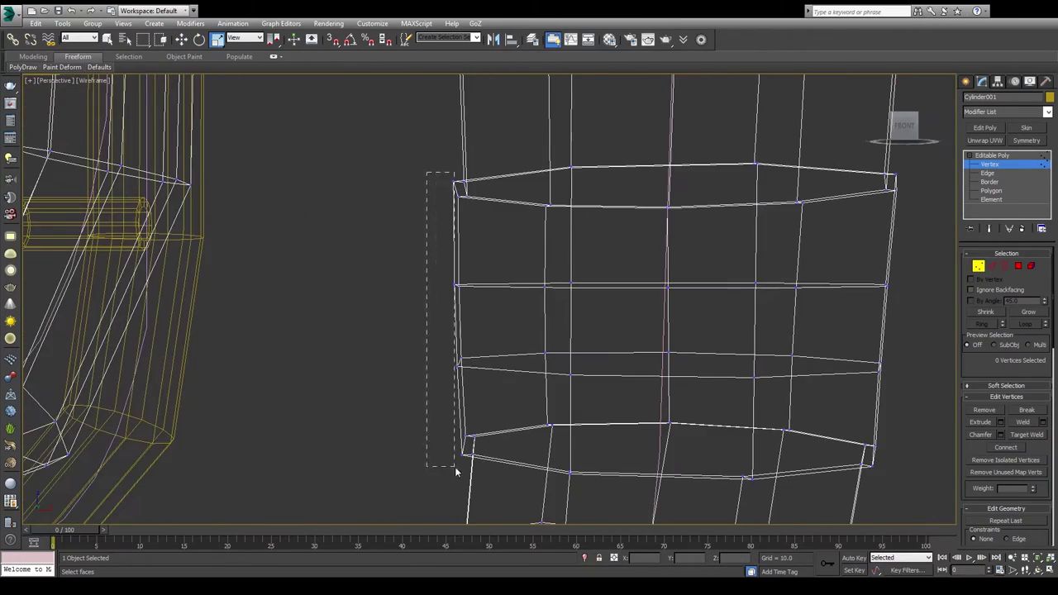
key(F3)
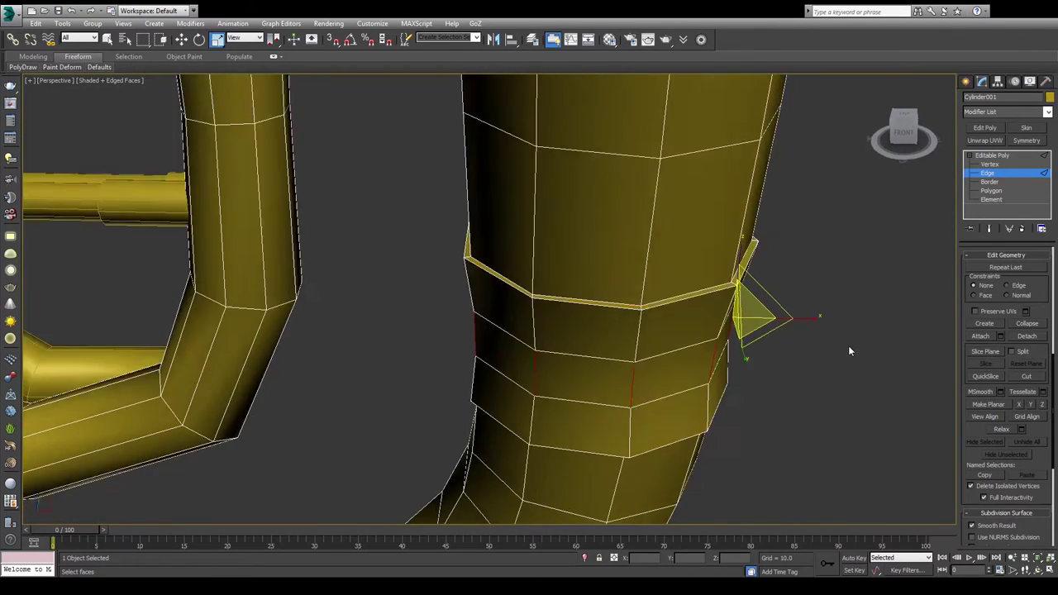
alt+middle_drag(831, 361, 860, 338)
alt+middle_drag(981, 265, 708, 384)
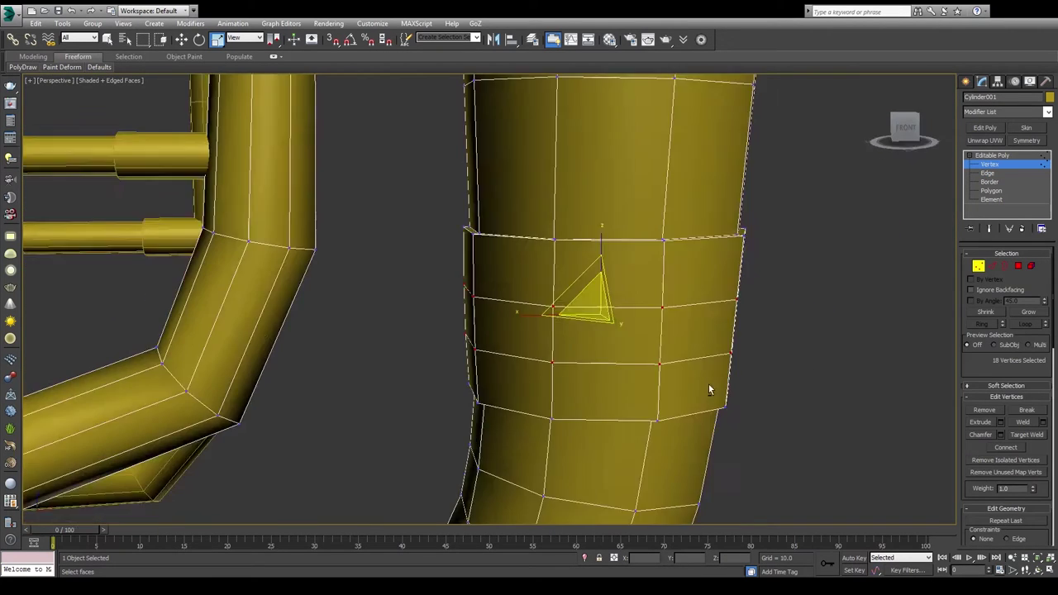
Step: Chamfer the edge loops into doubled lines and shrink the polygon band to two thin strips
key(z)
scroll(697, 333, down, 3)
scroll(698, 333, up, 4)
click(980, 447)
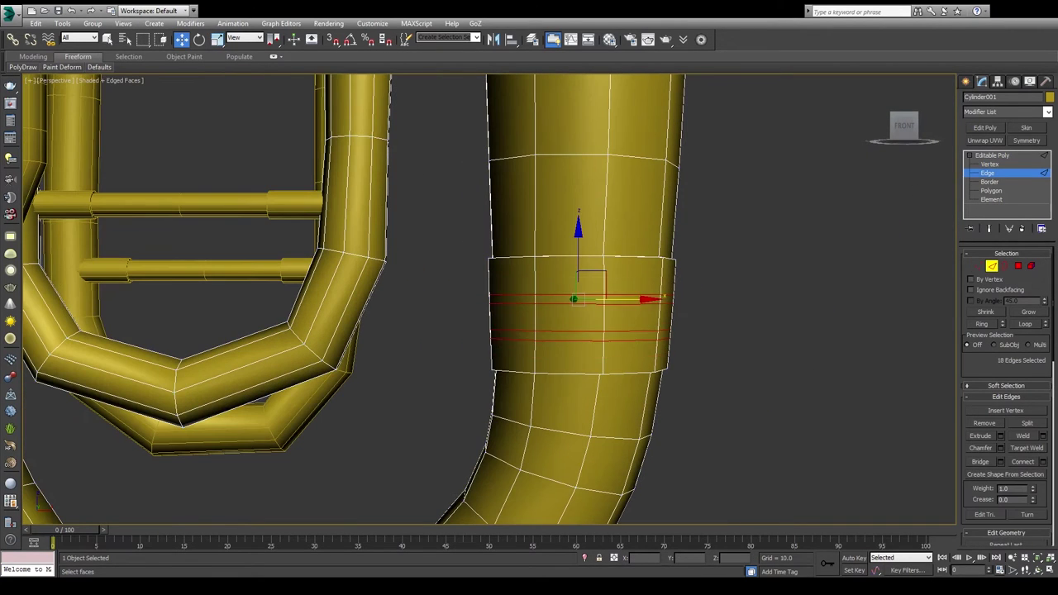
ctrl+click(1017, 265)
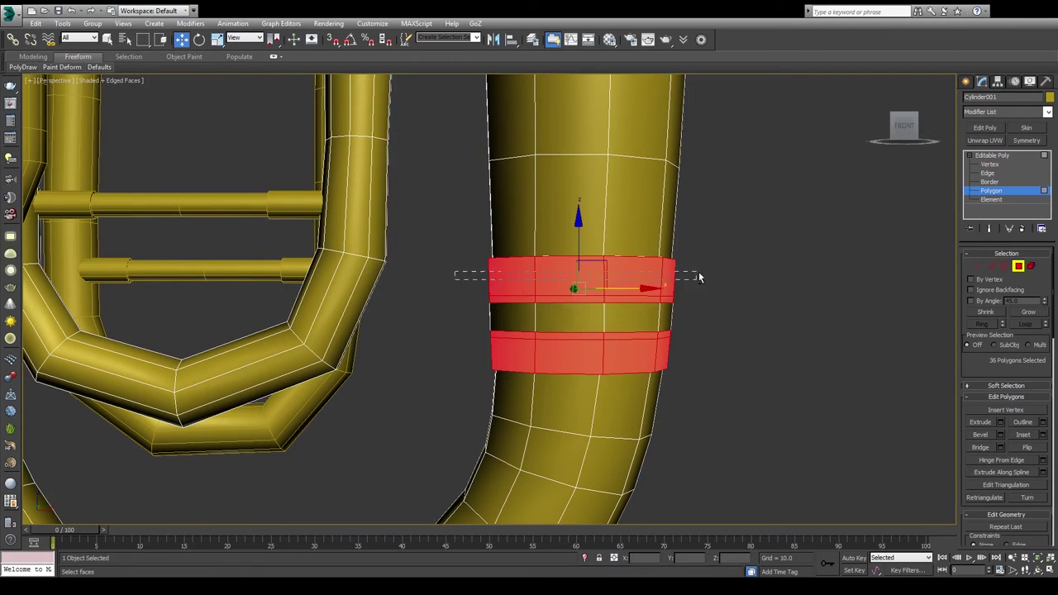
alt+drag(698, 277, 700, 333)
Step: Inspect the thin groove strips in wireframe and without edge display
key(F3)
key(F3)
scroll(708, 361, down, 3)
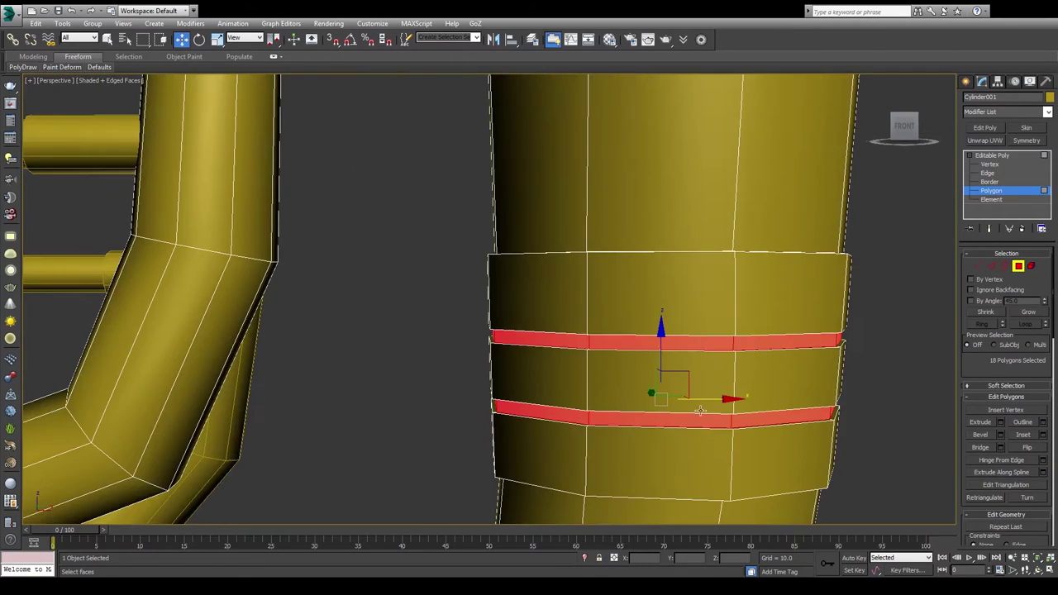
key(F4)
click(708, 361)
scroll(708, 361, down, 5)
middle_drag(708, 361, 621, 281)
scroll(621, 281, up, 5)
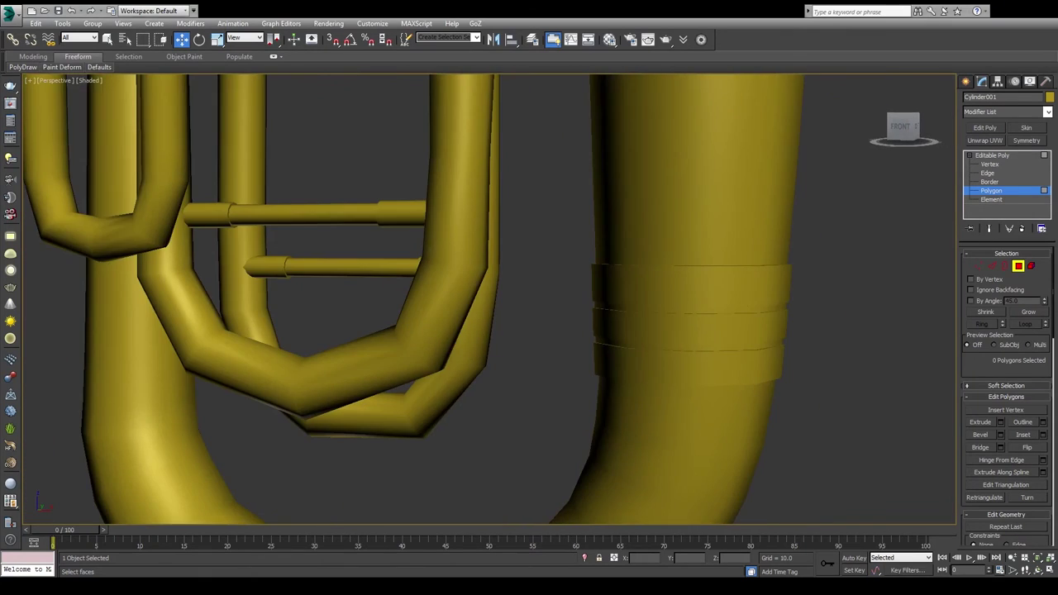
scroll(590, 302, down, 2)
scroll(544, 291, down, 1)
key(F4)
Step: Orbit around the U-bend and pick vertices on its left and right tubes
key(2)
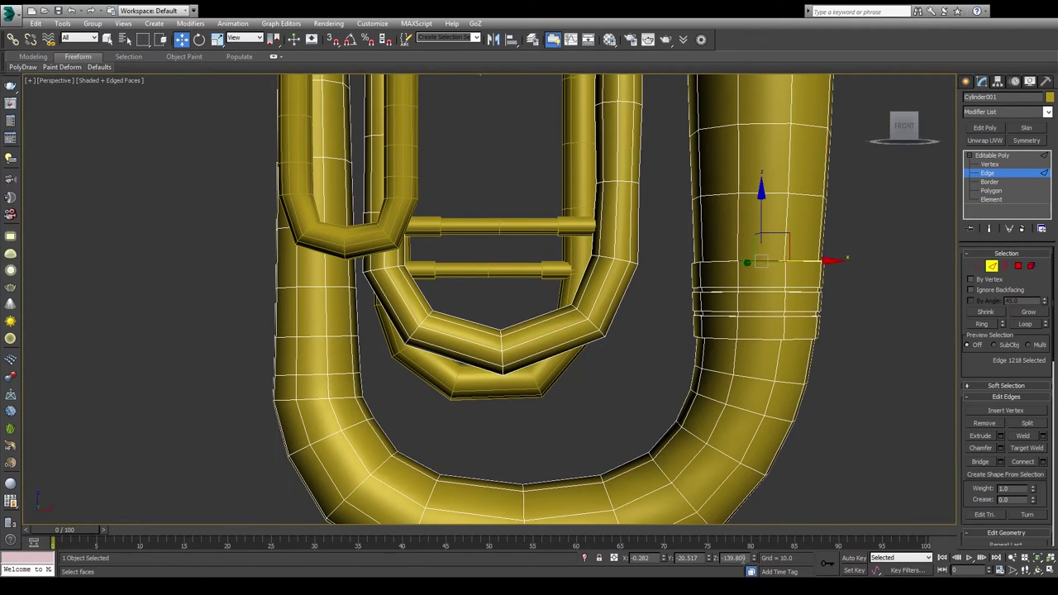
middle_drag(529, 297, 562, 305)
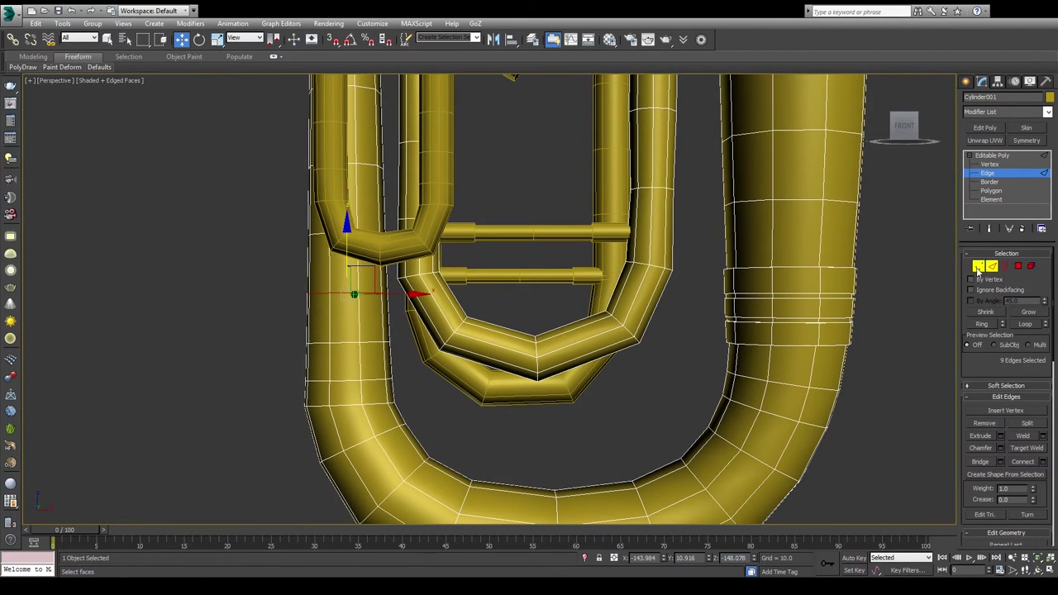
alt+middle_drag(628, 330, 658, 333)
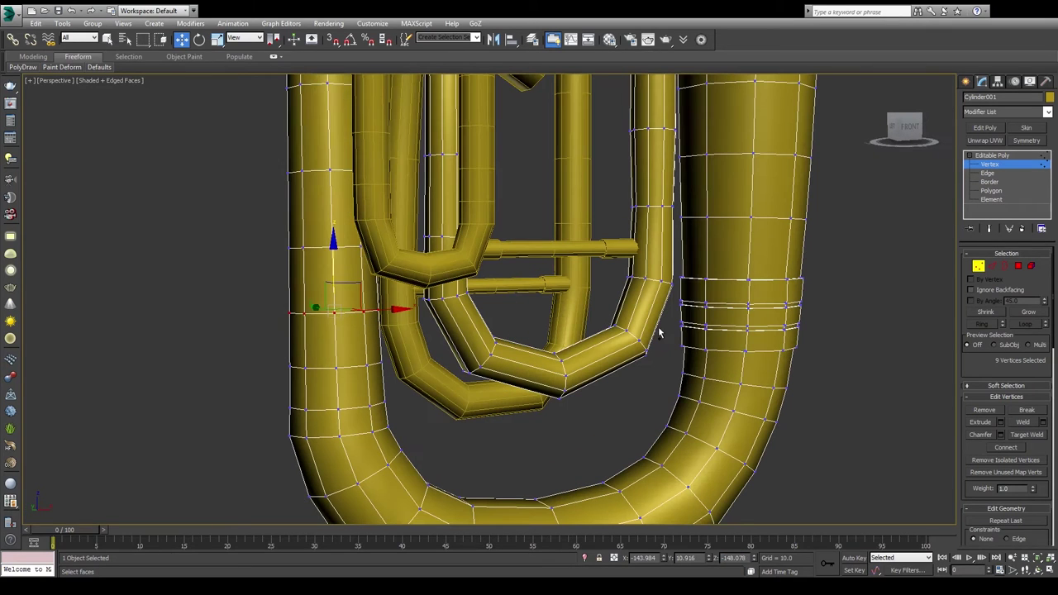
click(335, 314)
alt+middle_drag(335, 314, 346, 320)
alt+middle_drag(491, 394, 510, 396)
click(781, 348)
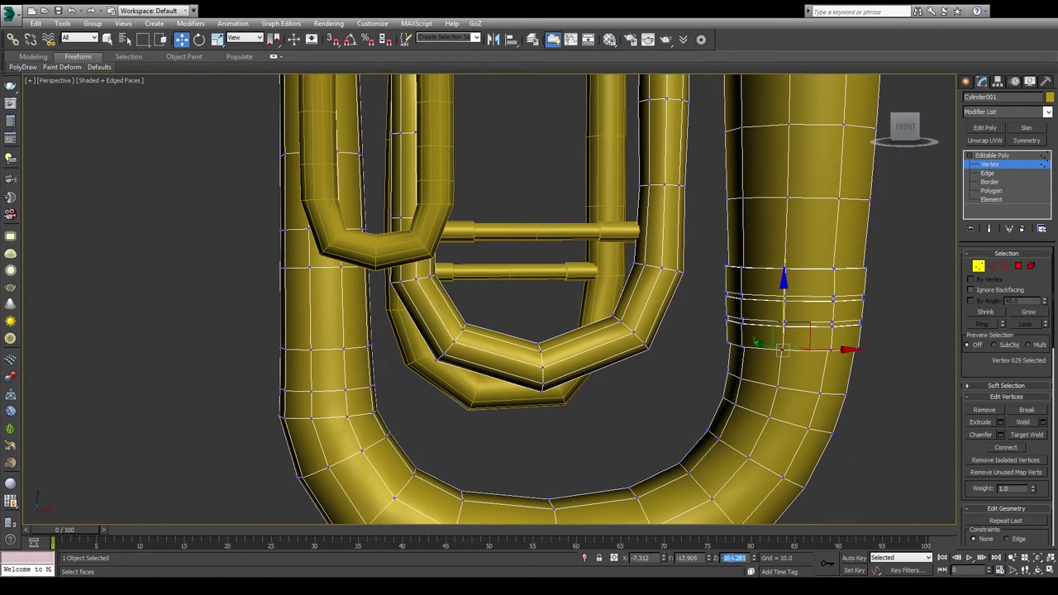
Step: Turn the left tube's edge loops into a polygon band narrowed to thin ring strips
key(2)
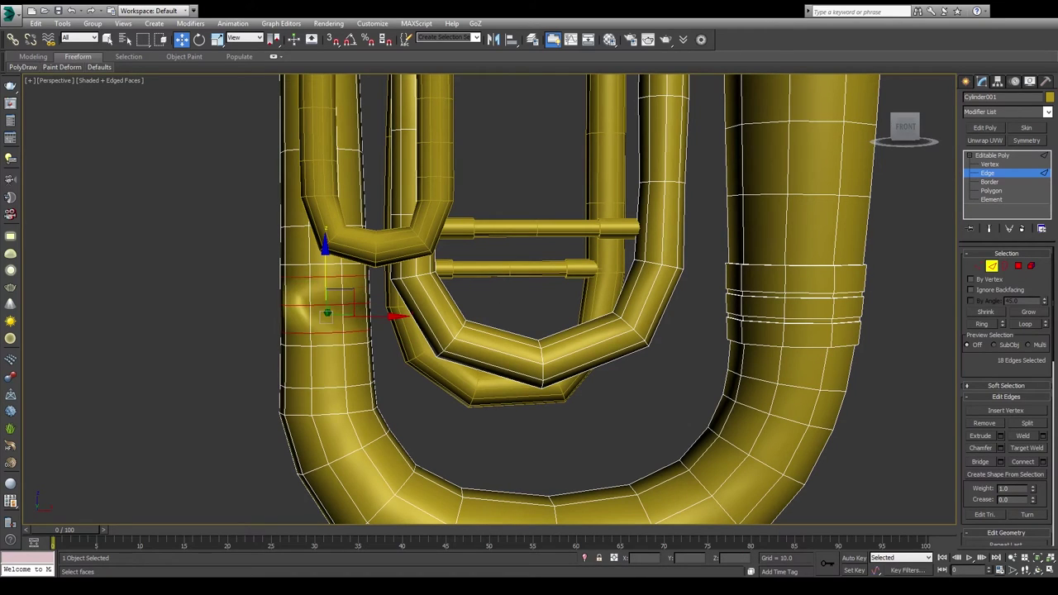
scroll(369, 319, down, 2)
alt+middle_drag(369, 319, 371, 324)
key(4)
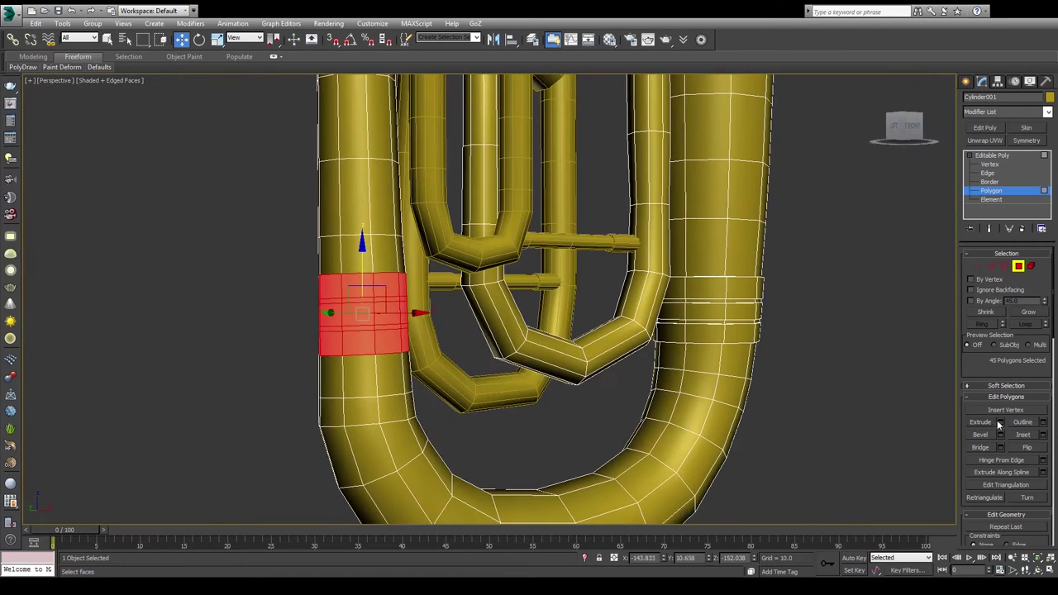
scroll(491, 343, down, 2)
alt+middle_drag(290, 339, 298, 347)
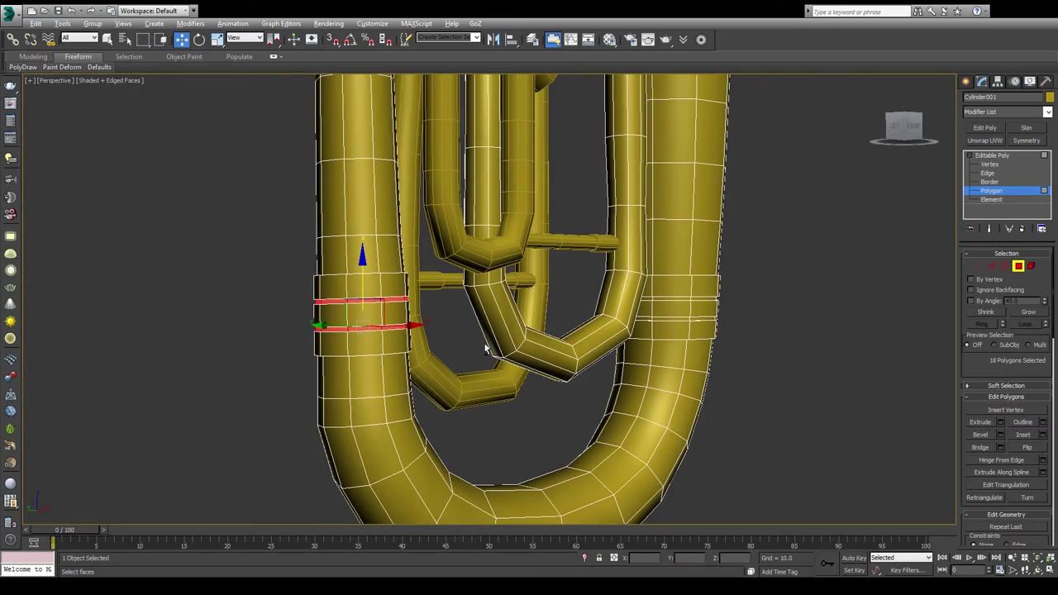
Step: Box-select the band's ring vertices for scaling and show all four viewports
scroll(863, 330, down, 2)
alt+middle_drag(863, 330, 945, 148)
scroll(783, 294, up, 3)
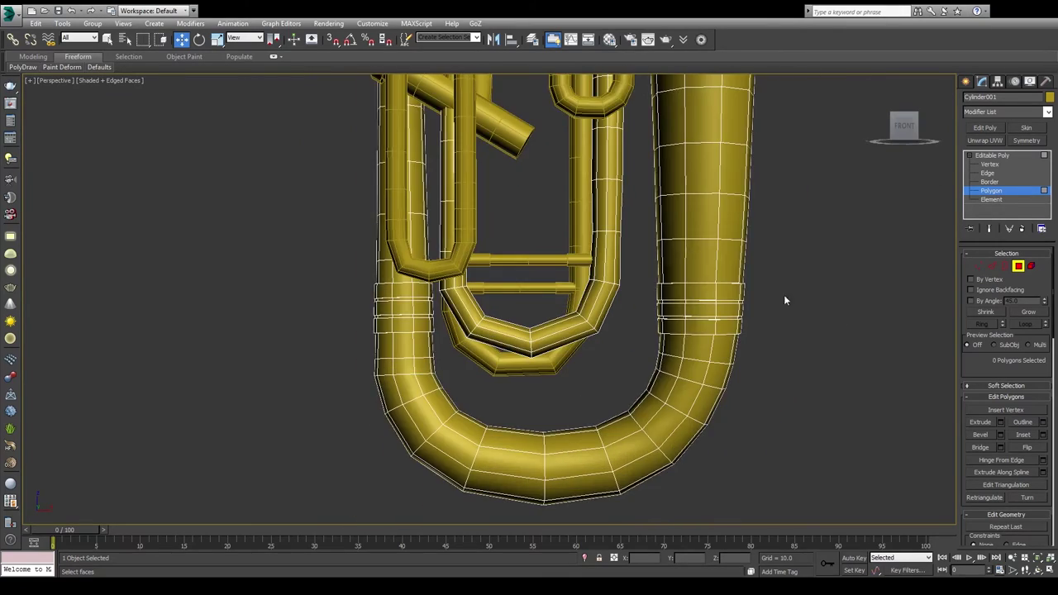
key(1)
drag(514, 294, 673, 322)
key(r)
key(alt+w)
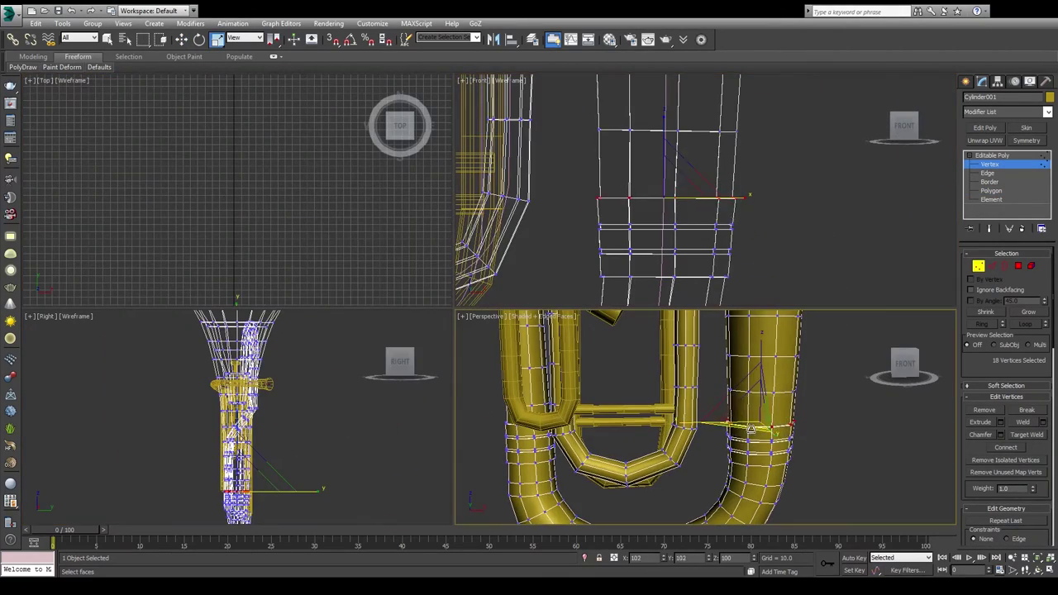
Step: Select the band's lower-edge and top-ring vertices for adjustment
scroll(725, 453, up, 5)
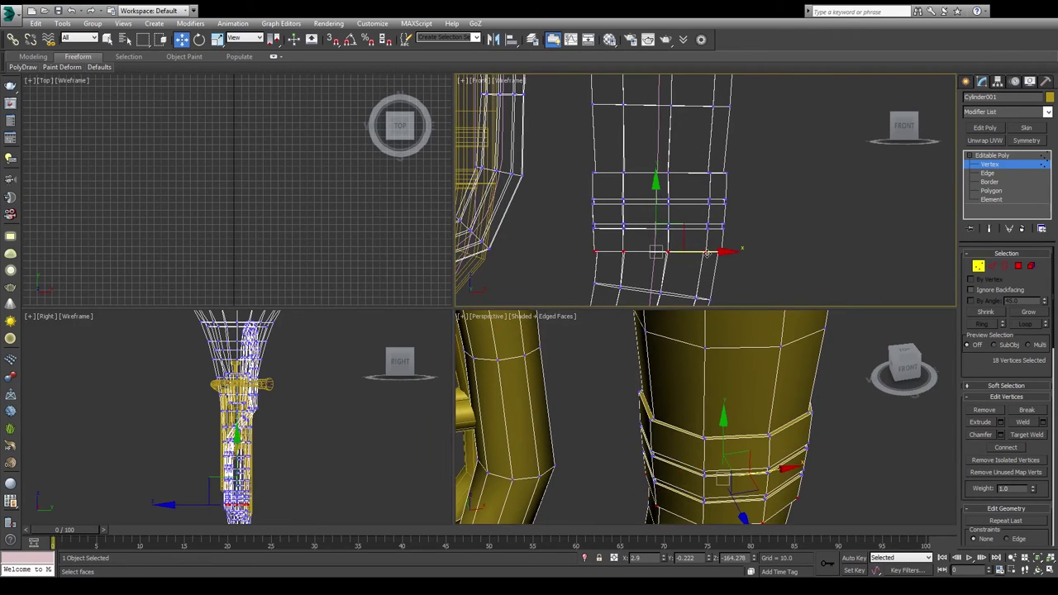
click(755, 234)
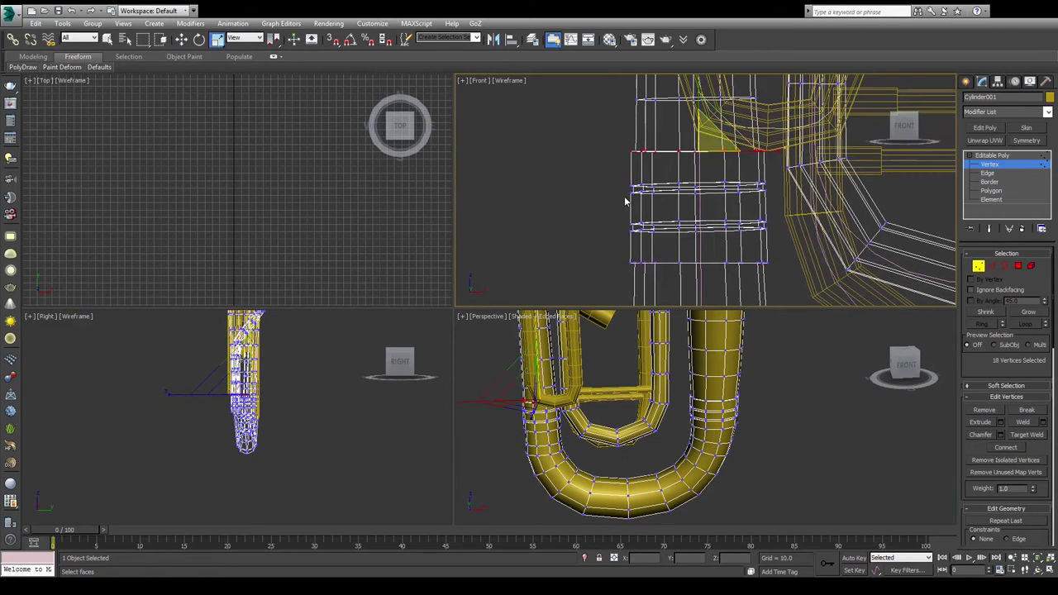
scroll(716, 275, up, 2)
key(2)
key(1)
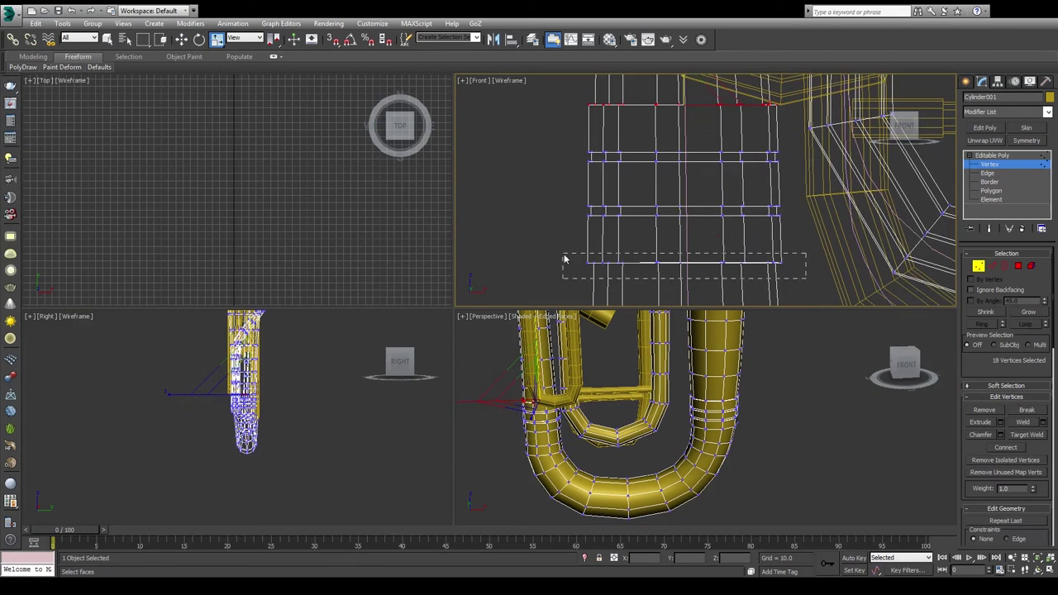
drag(576, 159, 716, 194)
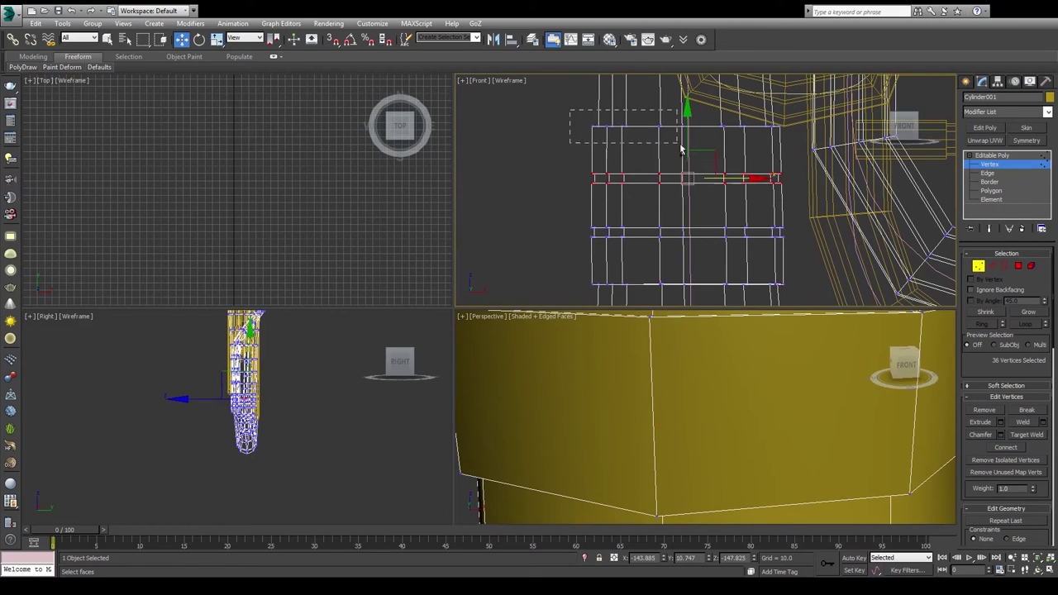
alt+middle_drag(700, 378, 733, 405)
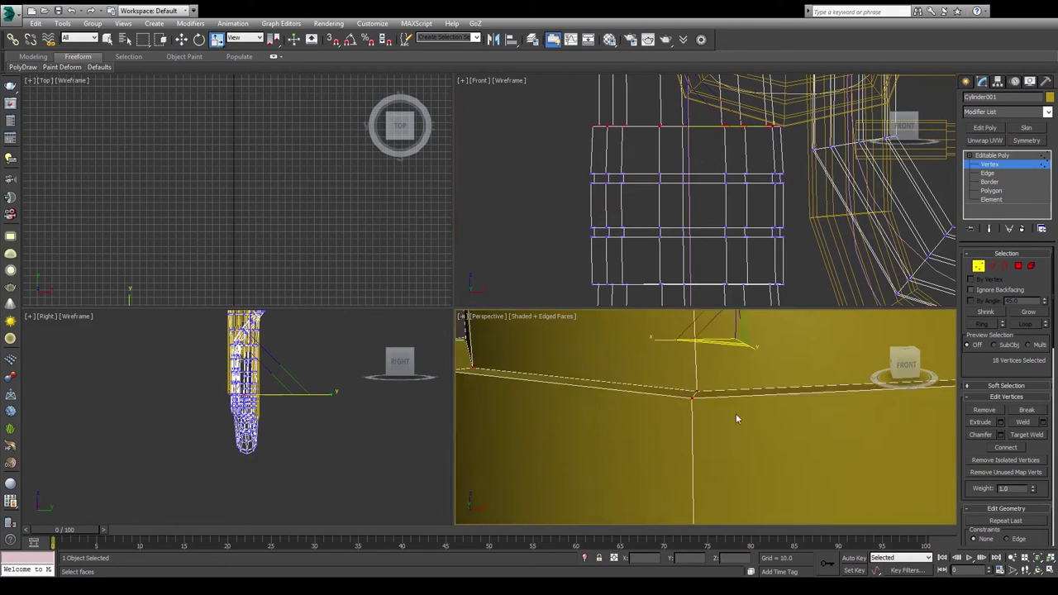
scroll(728, 491, down, 3)
scroll(727, 491, down, 5)
Step: Clear the edge selection and turn the view to face the front of the tuba
key(2)
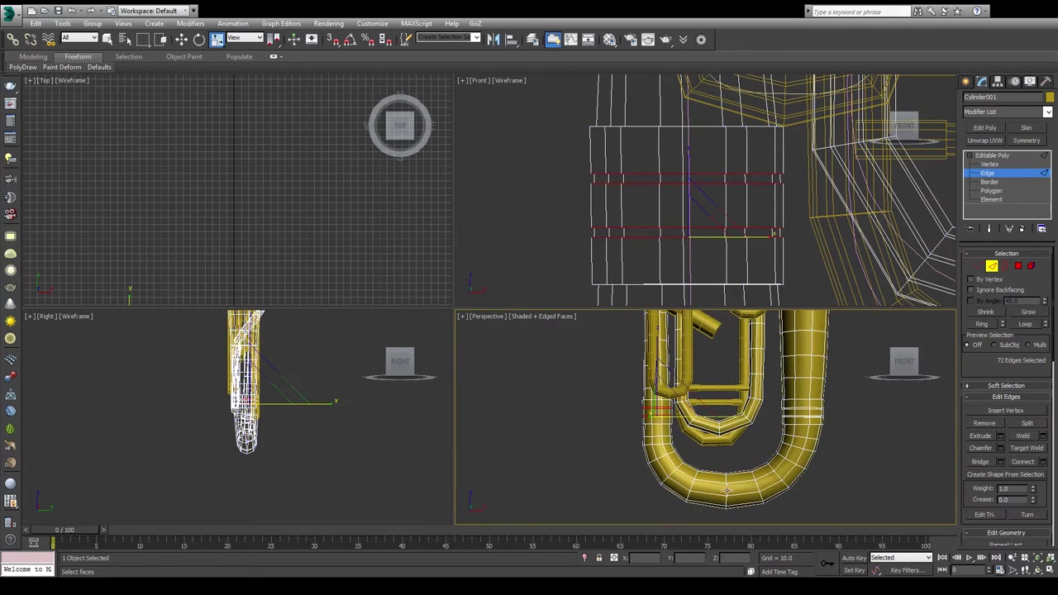
alt+middle_drag(686, 475, 671, 446)
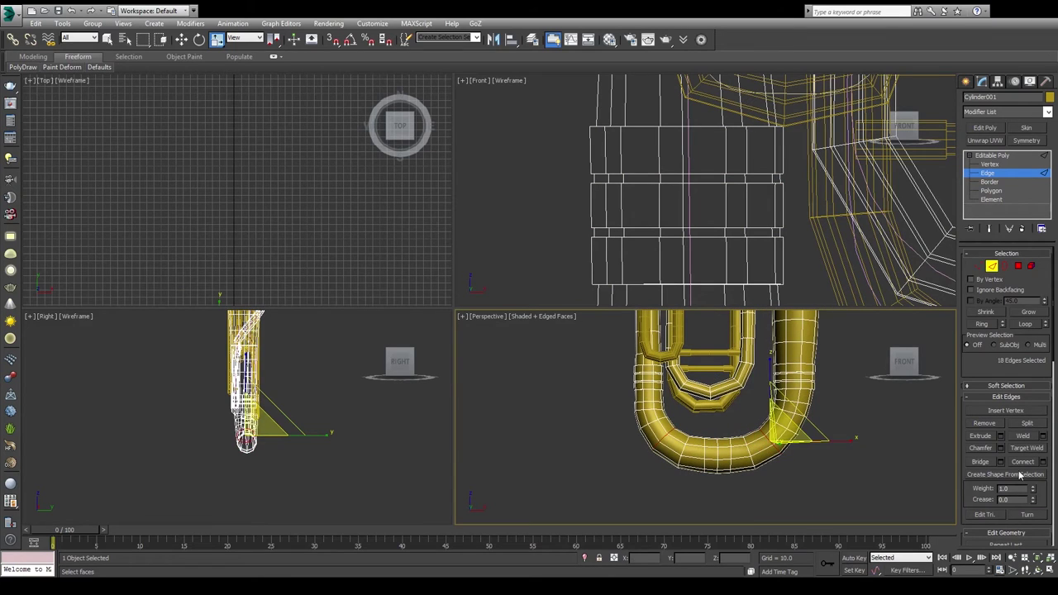
click(831, 487)
alt+middle_drag(831, 487, 761, 451)
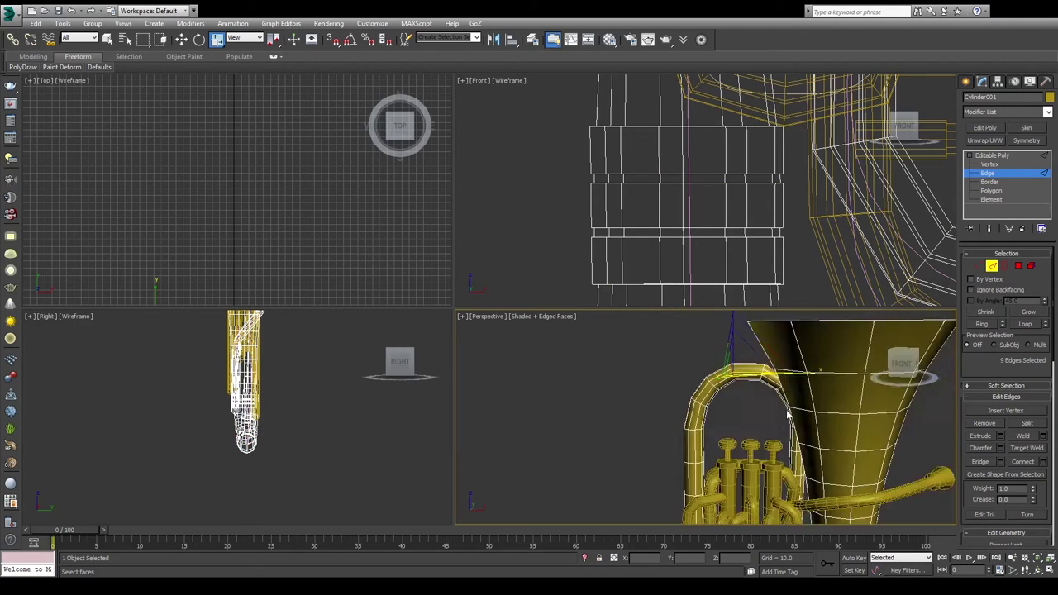
click(934, 363)
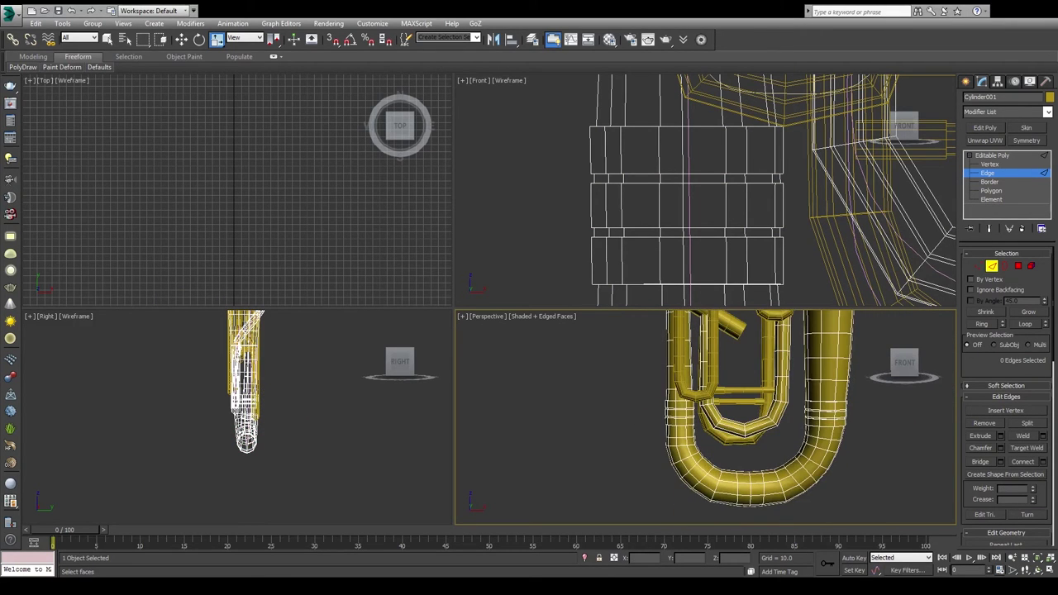
scroll(730, 473, up, 2)
scroll(731, 473, up, 2)
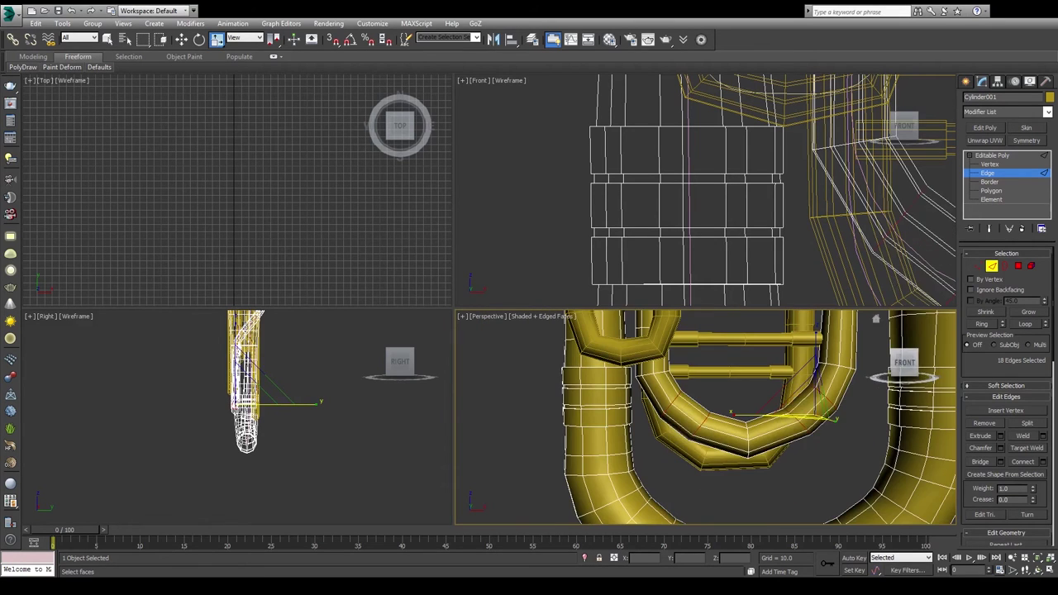
scroll(731, 474, up, 1)
Step: Select an edge loop on the inner U-bend, ready to move it
double_click(731, 473)
mouse_move(730, 473)
alt+middle_down()
mouse_move(716, 446)
mouse_move(768, 413)
mouse_move(732, 487)
mouse_move(743, 463)
alt+middle_up()
scroll(995, 482, down, 5)
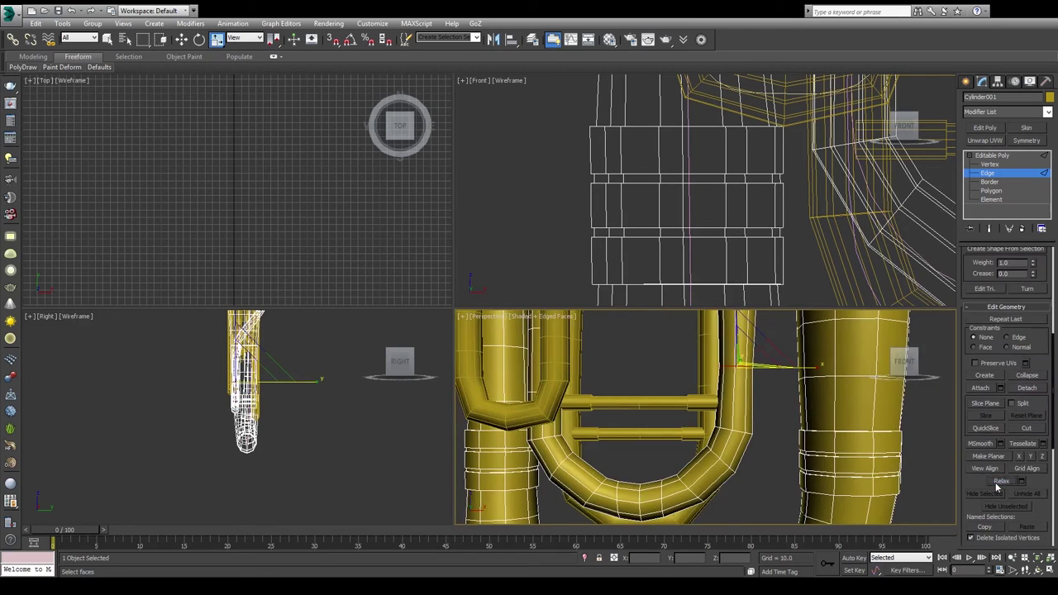
scroll(737, 438, up, 5)
scroll(738, 438, down, 5)
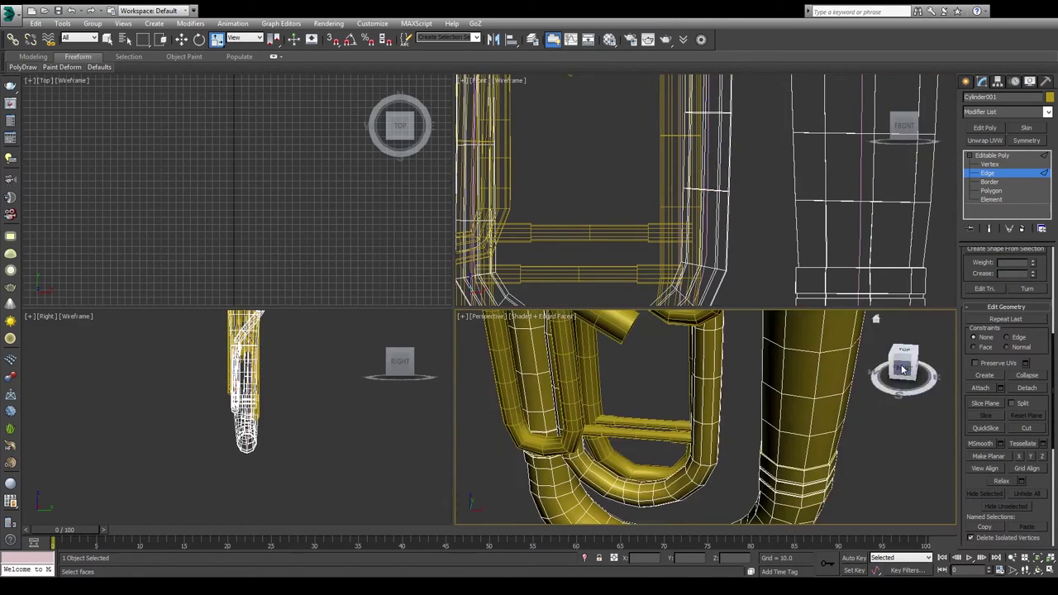
mouse_move(737, 438)
alt+middle_down()
mouse_move(746, 436)
mouse_move(715, 395)
alt+middle_up()
key(w)
Step: Select an edge on a U-bend leg and frame it in the views
click(717, 381)
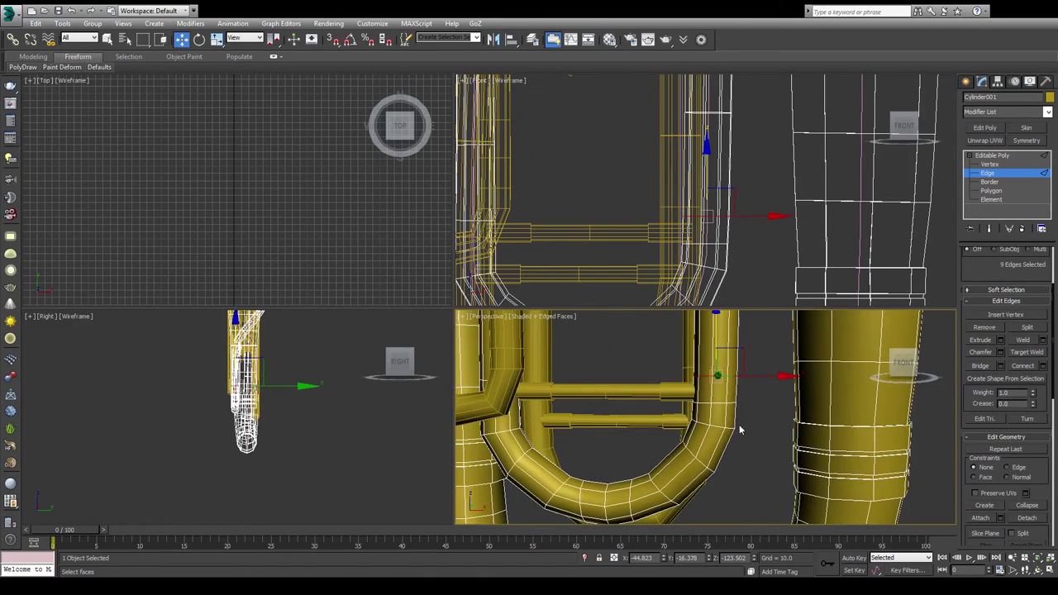
scroll(717, 389, up, 2)
alt+middle_drag(717, 397, 715, 411)
middle_drag(707, 286, 732, 212)
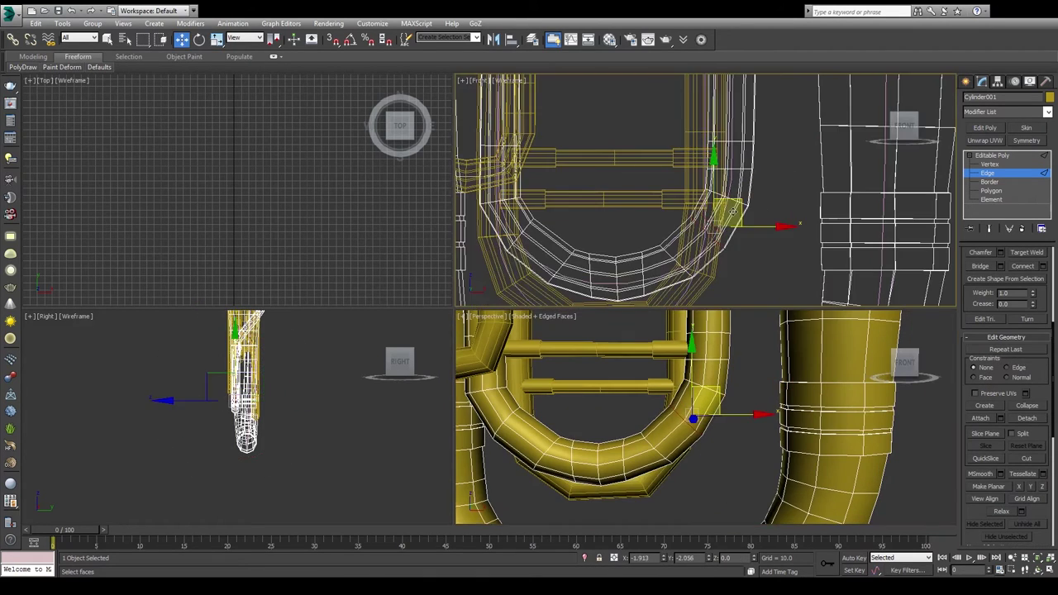
middle_drag(722, 340, 686, 364)
scroll(707, 140, up, 3)
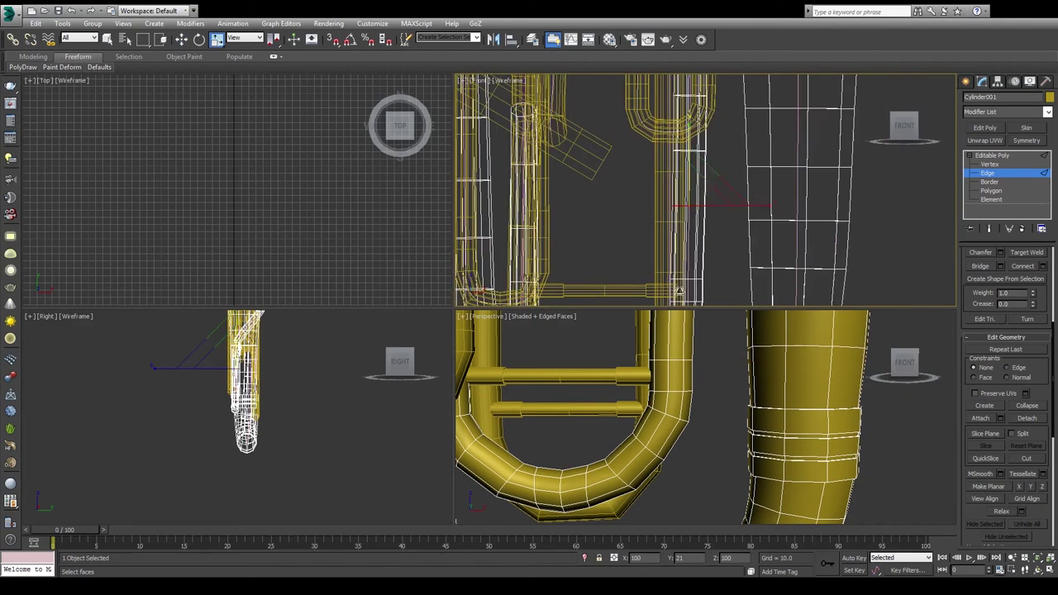
scroll(707, 141, down, 3)
mouse_move(711, 396)
middle_down()
mouse_move(736, 413)
mouse_move(706, 403)
middle_up()
scroll(719, 389, up, 3)
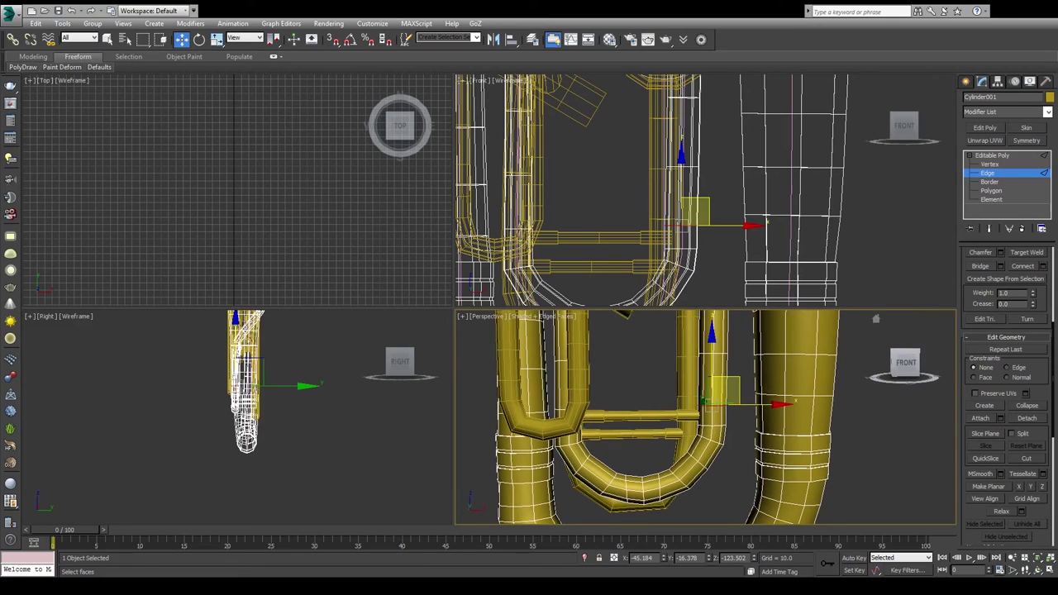
key(z)
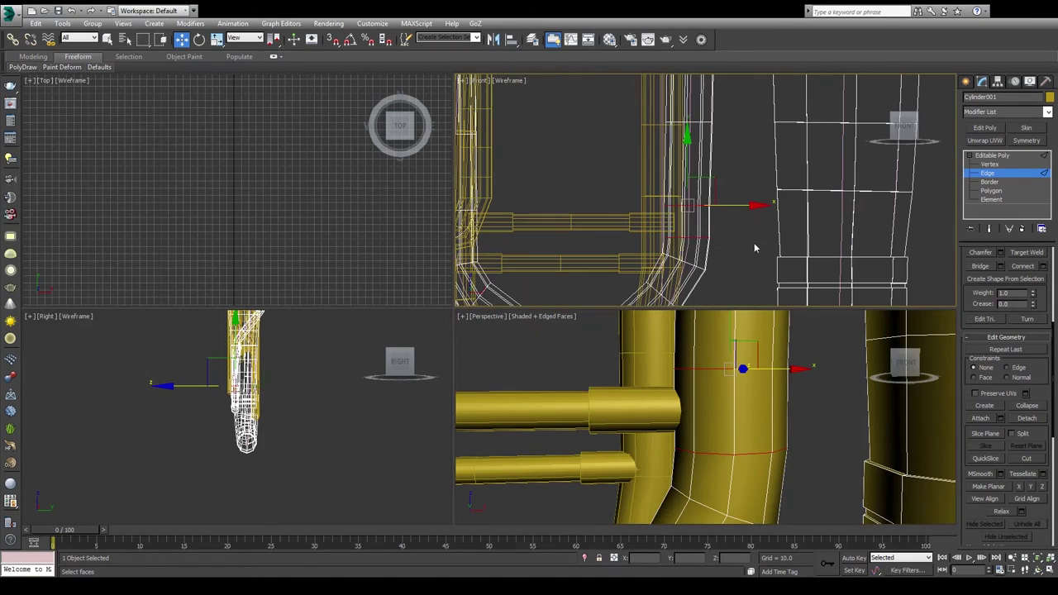
Step: Select the band ring edges on both slide legs, retrying the selection several times
middle_drag(797, 425, 801, 438)
key(ctrl+z)
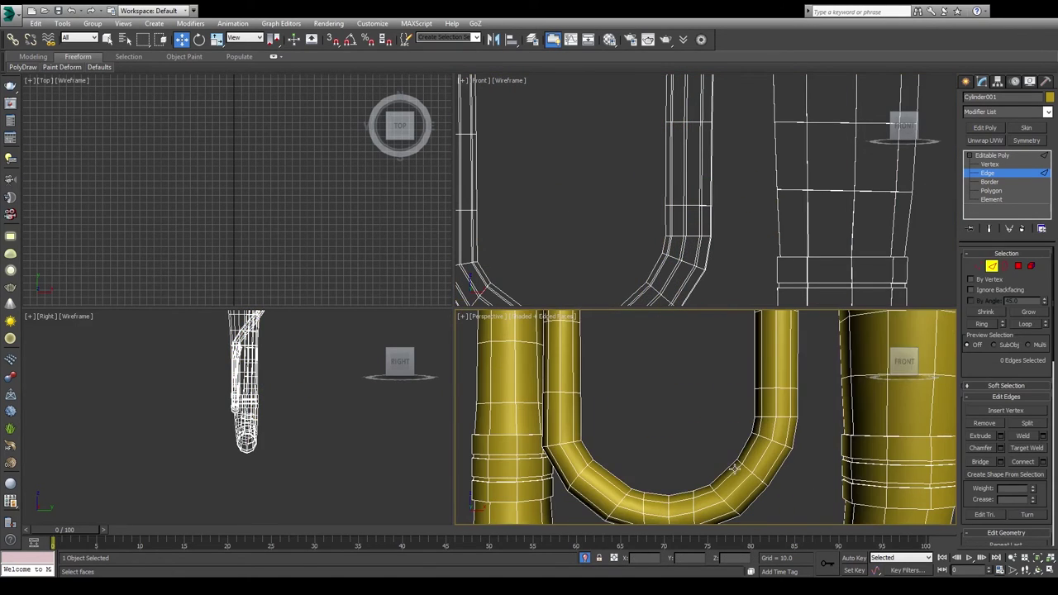
key(shift+z)
key(ctrl+z)
key(shift+z)
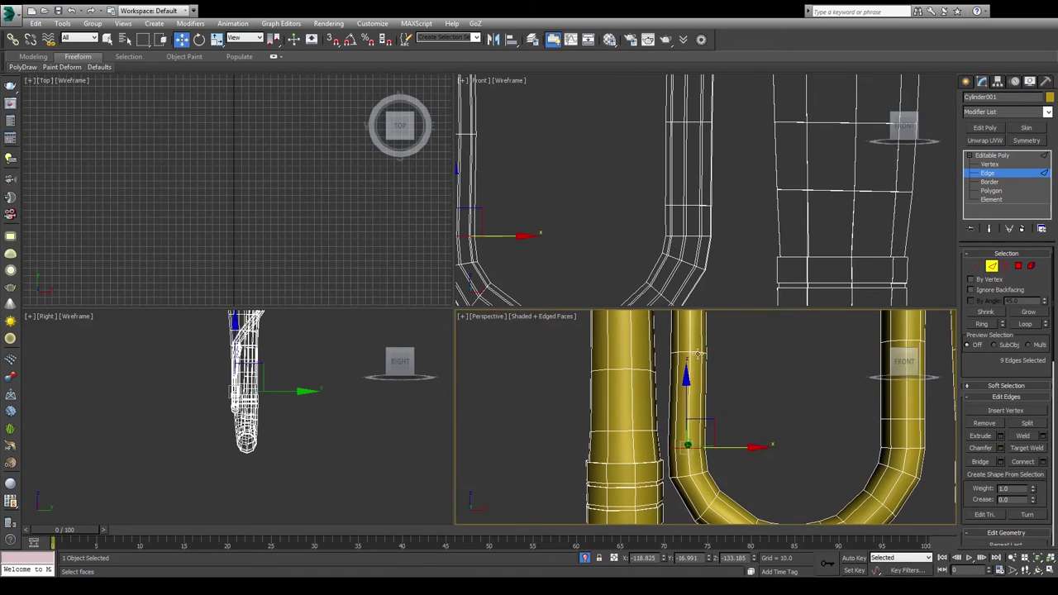
key(w)
key(ctrl+z)
key(shift+z)
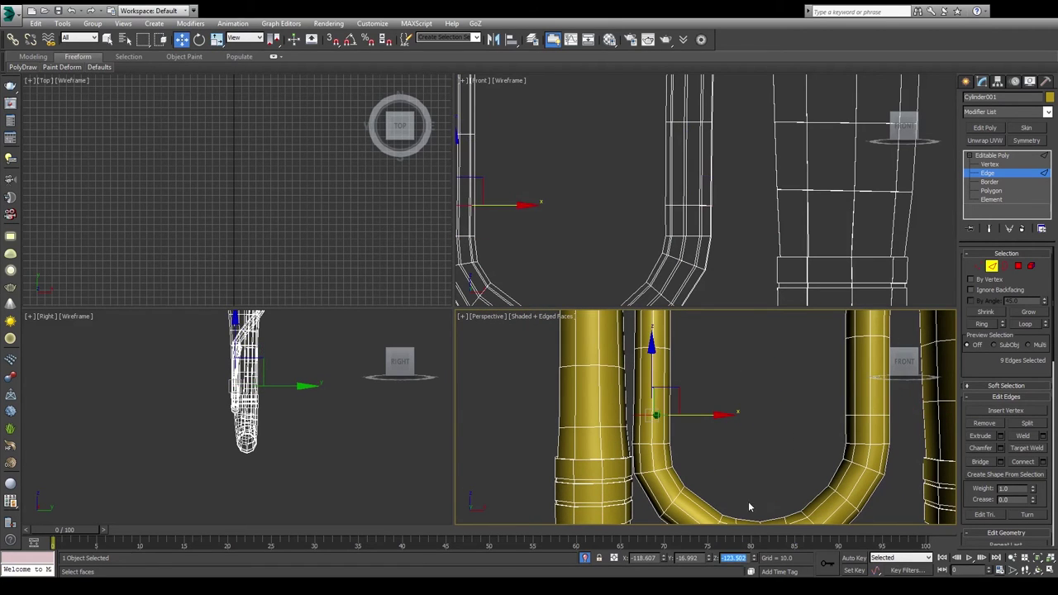
key(ctrl+z)
key(shift+z)
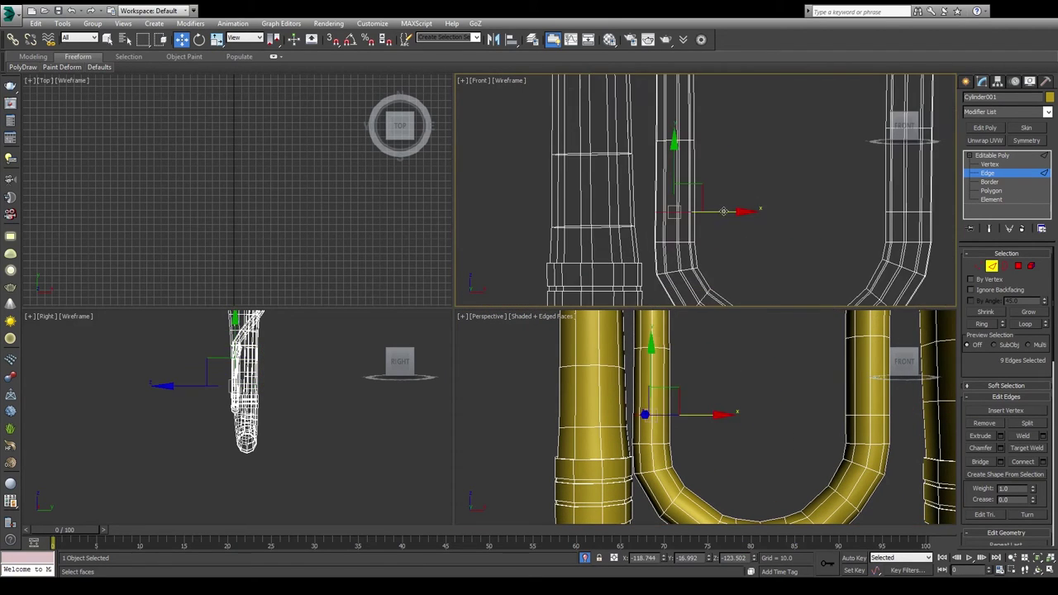
key(shift+z)
click(712, 390)
key(ctrl+z)
key(shift+z)
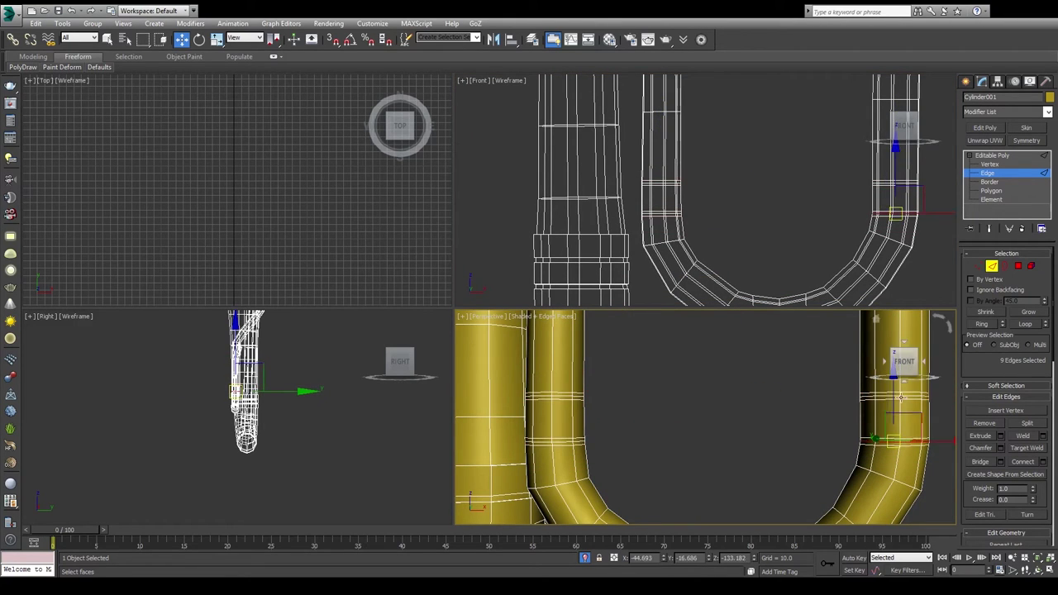
Step: Box-select the band polygons on both U-bend legs at Polygon level
key(4)
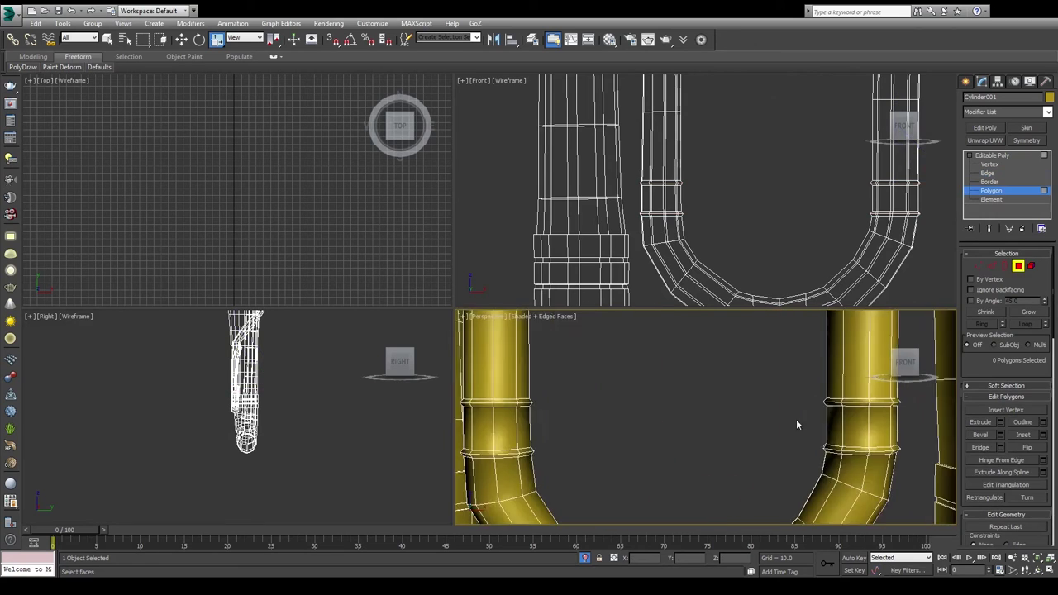
key(z)
key(ctrl+a)
key(ctrl+d)
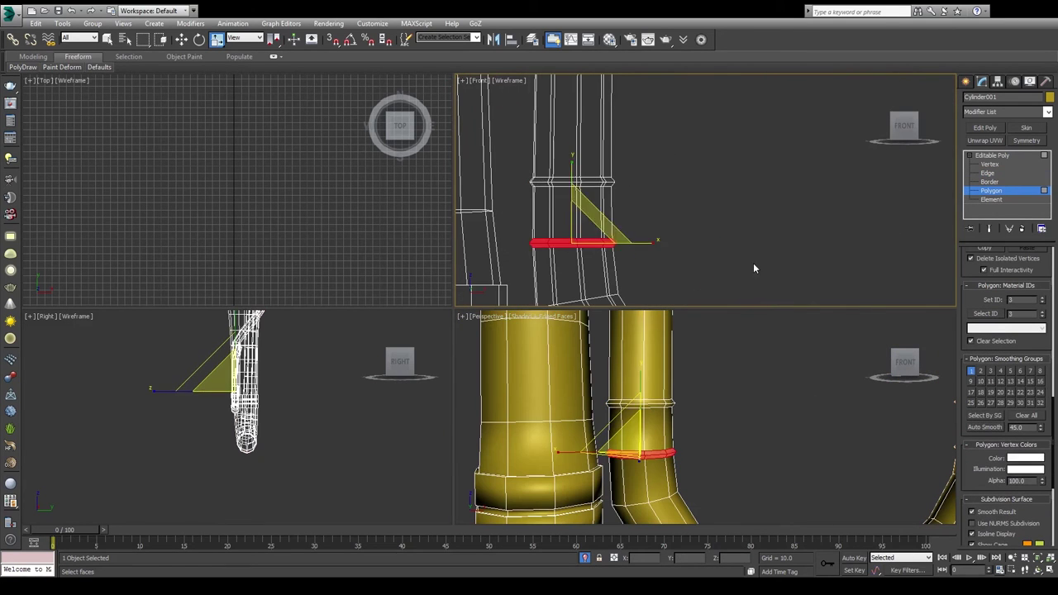
middle_drag(753, 267, 913, 237)
scroll(762, 432, down, 3)
scroll(744, 189, down, 3)
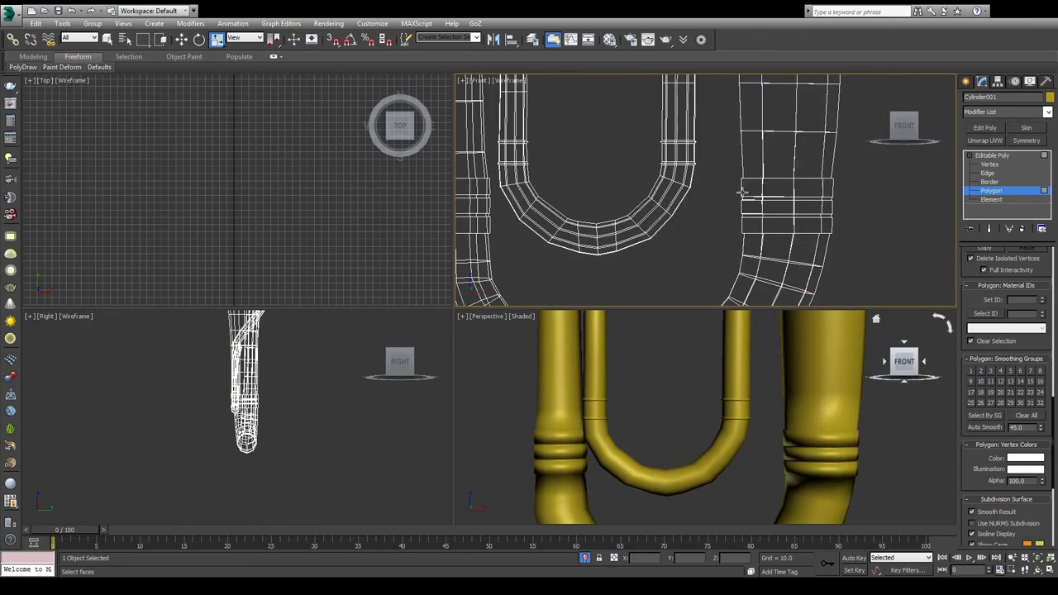
drag(909, 252, 729, 135)
ctrl+drag(491, 178, 567, 280)
Step: Select the thin band rings on each leg, then clear and view the whole U-shaped pipe
scroll(710, 203, up, 3)
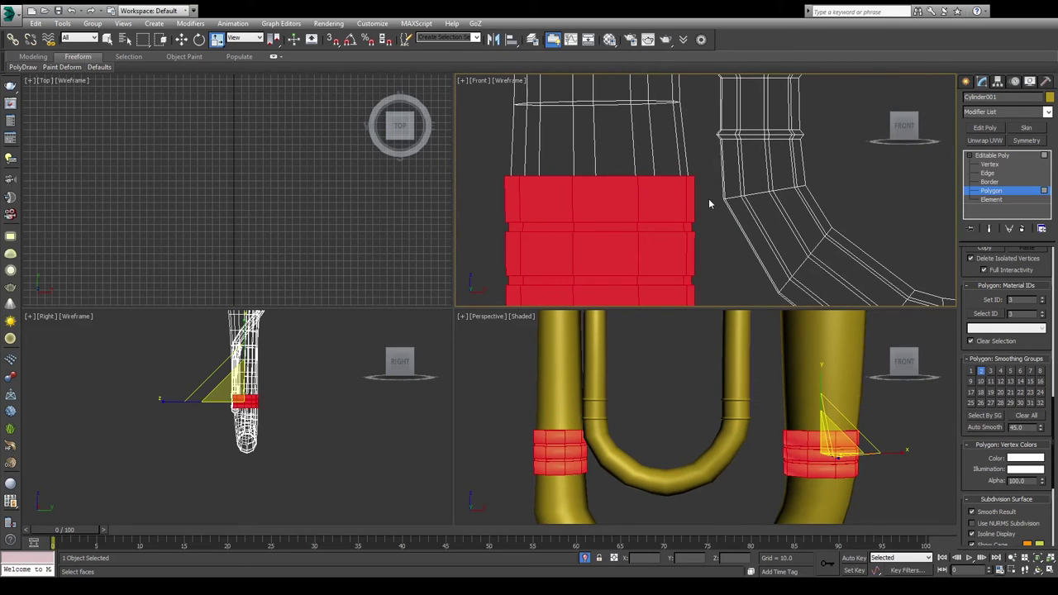
click(708, 201)
key(ctrl+z)
key(ctrl+z)
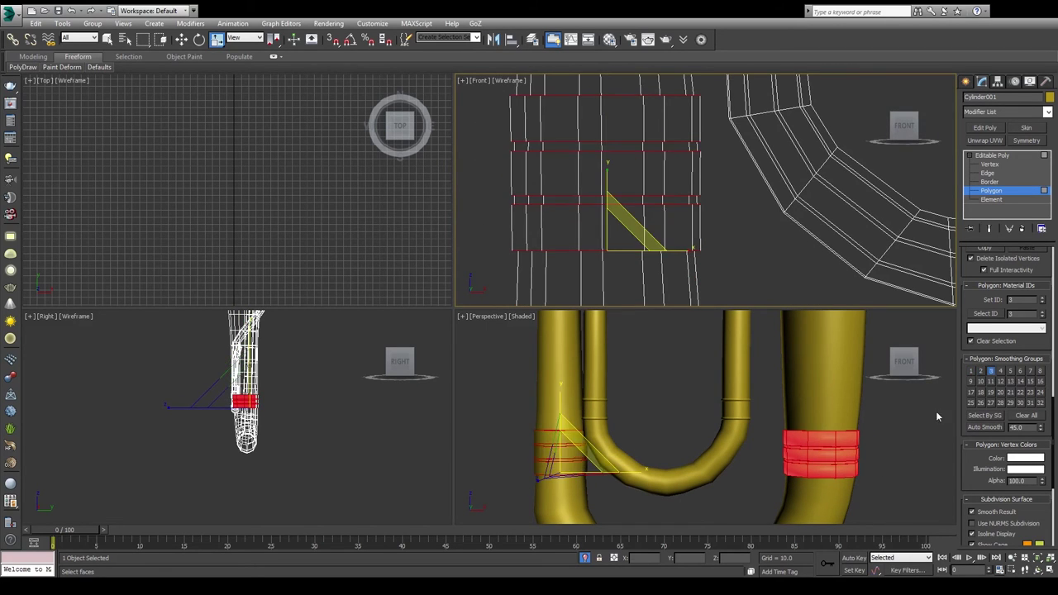
middle_drag(724, 205, 460, 206)
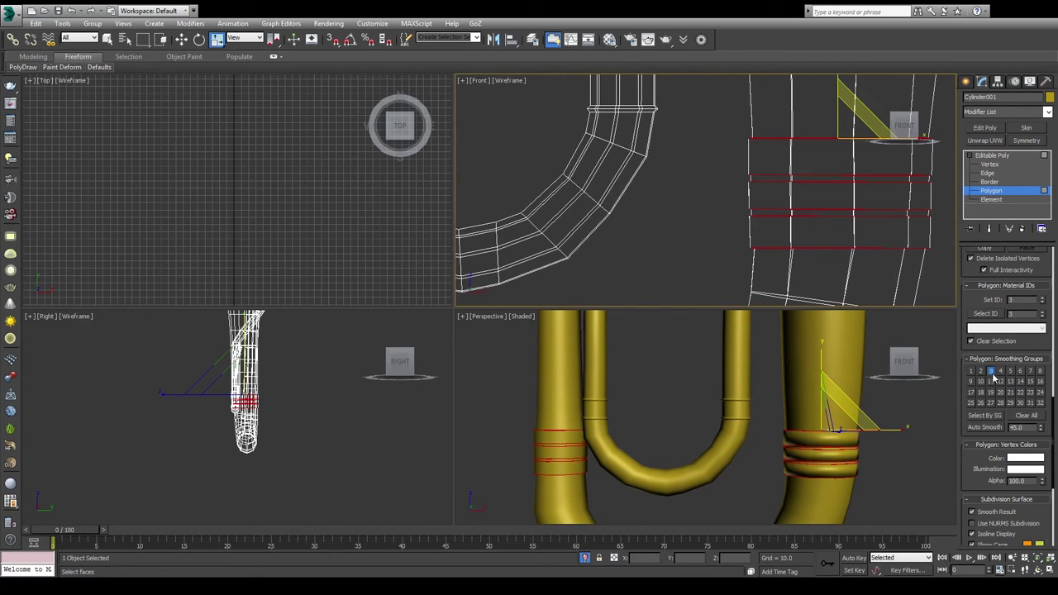
middle_drag(993, 376, 899, 177)
drag(899, 177, 860, 248)
scroll(777, 430, up, 3)
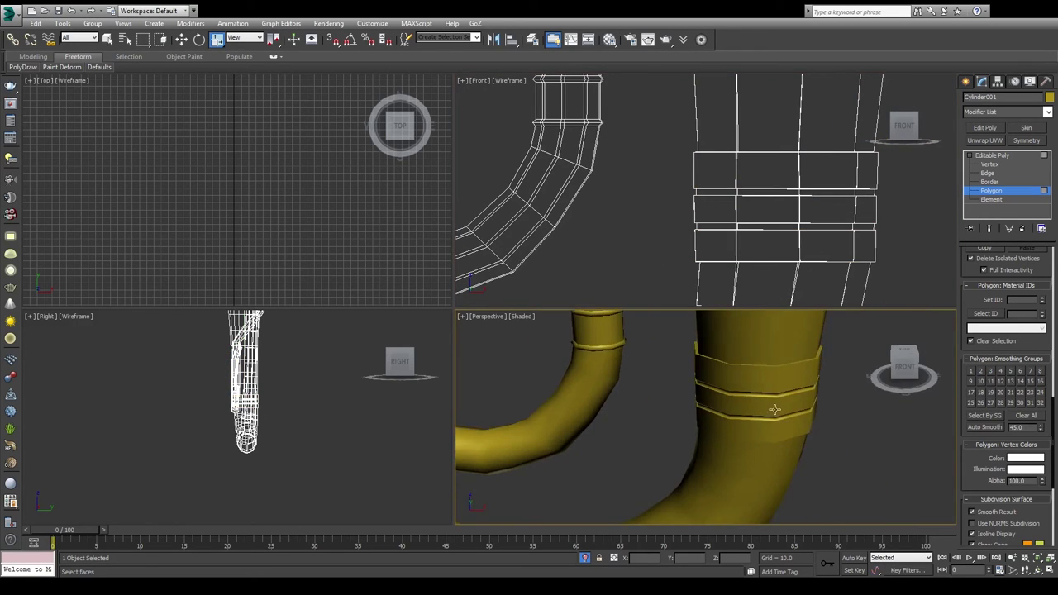
click(774, 410)
mouse_move(774, 410)
alt+middle_down()
mouse_move(806, 419)
mouse_move(875, 363)
alt+middle_up()
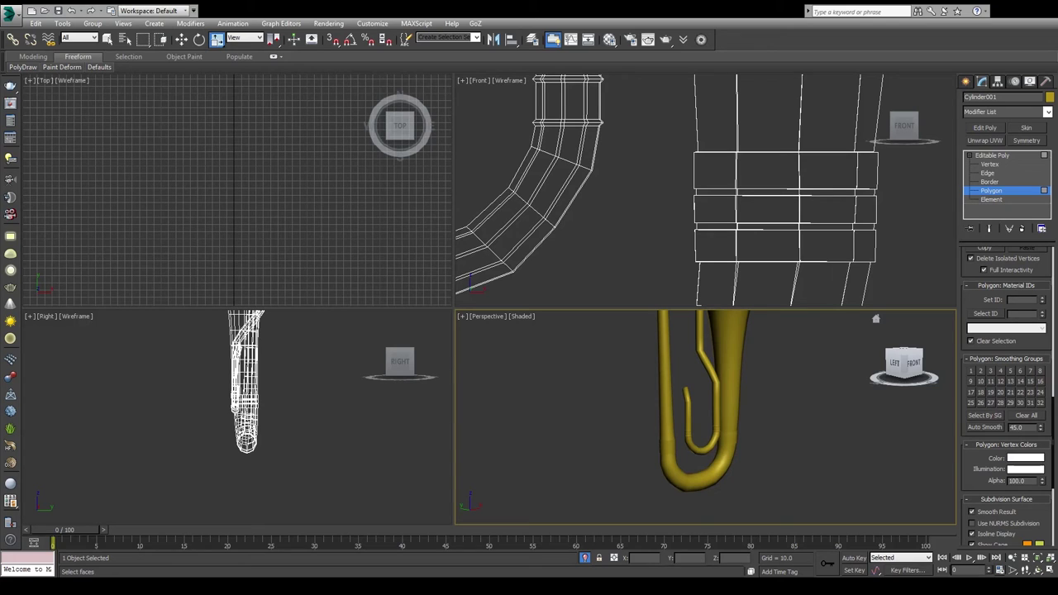
Step: Show edged faces and select the flared top polygons of the bell
key(F4)
alt+middle_drag(876, 318, 786, 437)
click(719, 364)
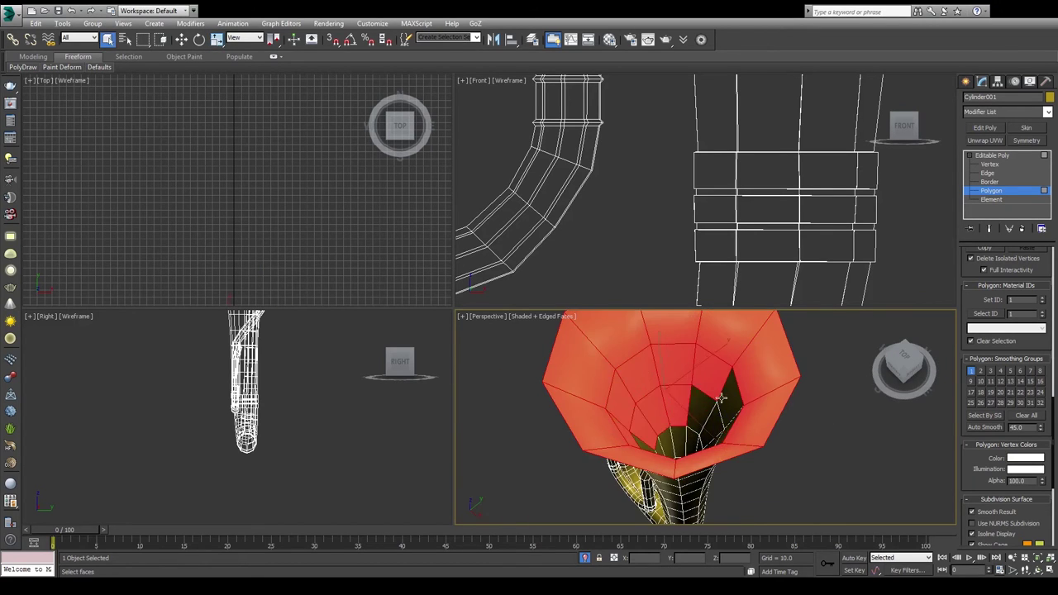
mouse_move(719, 363)
alt+middle_down()
mouse_move(719, 398)
mouse_move(829, 420)
alt+middle_up()
key(2)
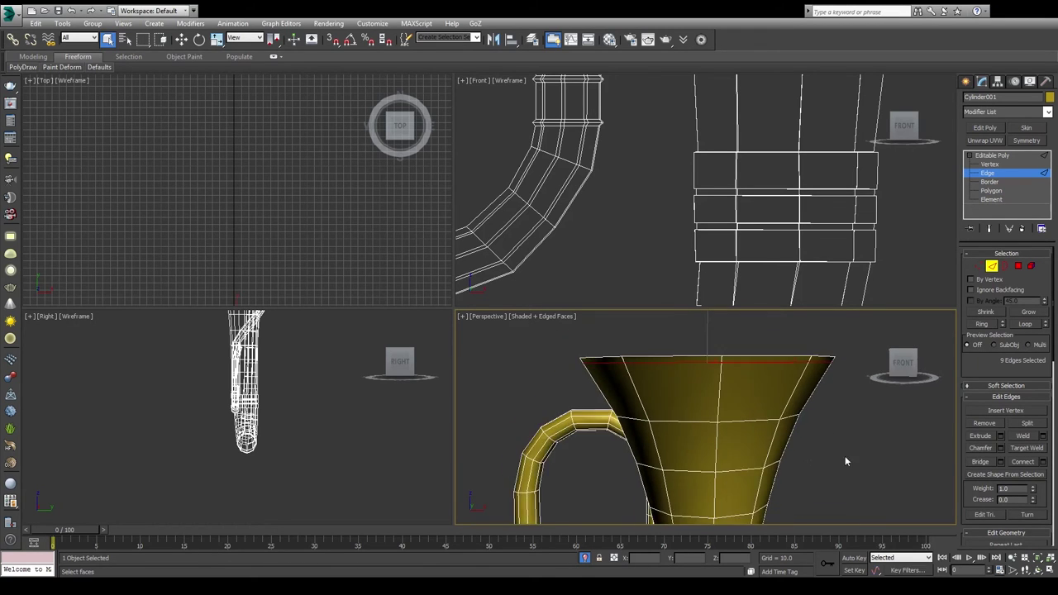
key(4)
Step: Inspect the bell opening's rim faces and edges, clearing the rim face selection
mouse_move(845, 455)
alt+middle_down()
mouse_move(792, 441)
mouse_move(818, 416)
alt+middle_up()
key(2)
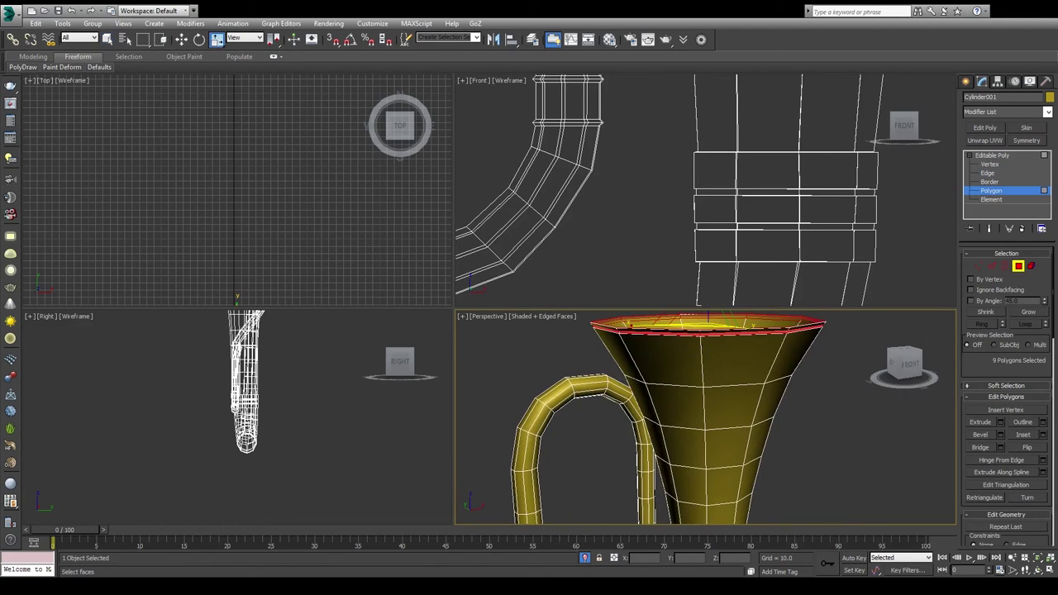
key(4)
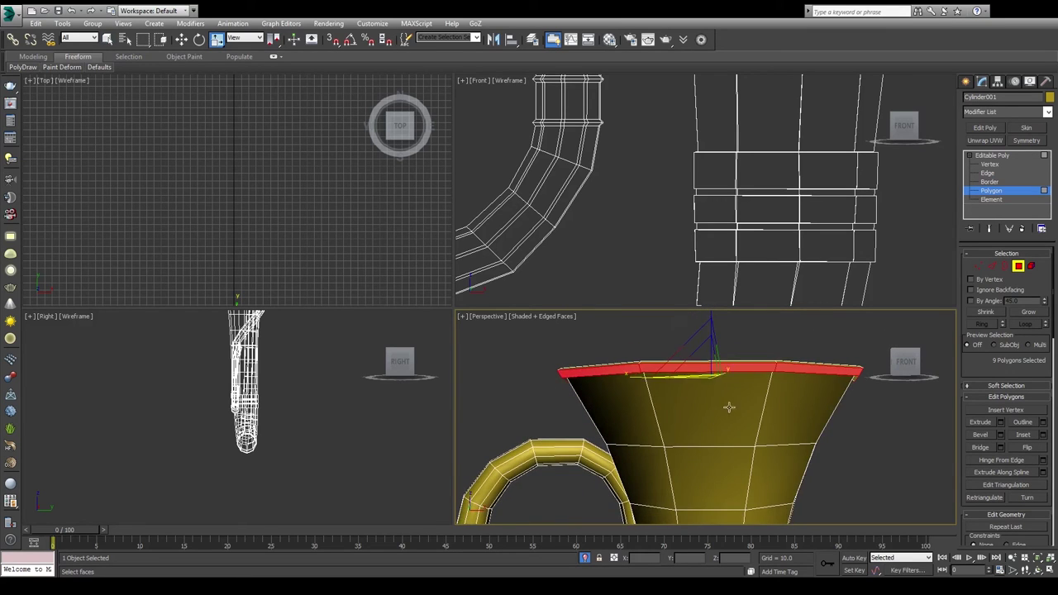
alt+middle_drag(819, 415, 909, 414)
key(ctrl+d)
alt+middle_drag(876, 363, 839, 353)
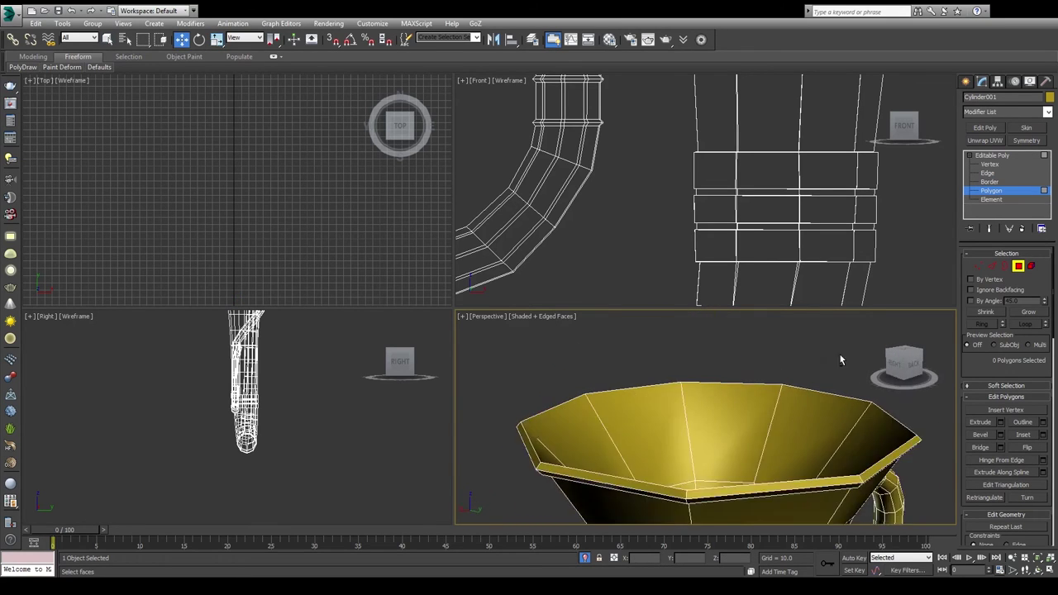
key(2)
alt+middle_drag(933, 420, 870, 419)
Step: Select every face of the bell section and ready the Move tool
scroll(869, 419, up, 5)
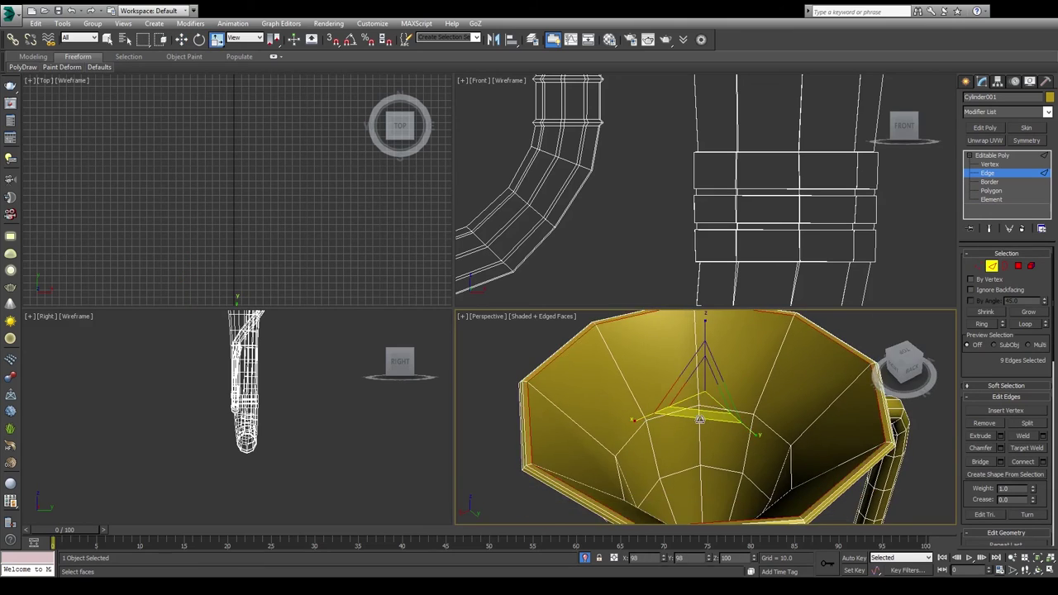
scroll(649, 481, up, 3)
scroll(649, 479, down, 5)
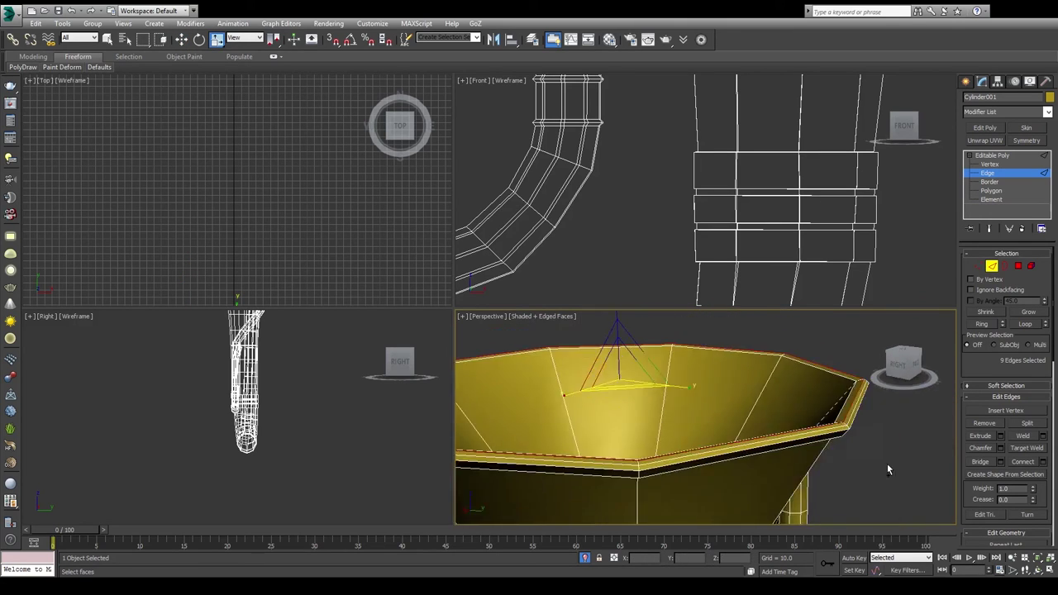
key(4)
key(ctrl+a)
alt+middle_drag(887, 463, 832, 472)
key(w)
scroll(744, 151, down, 4)
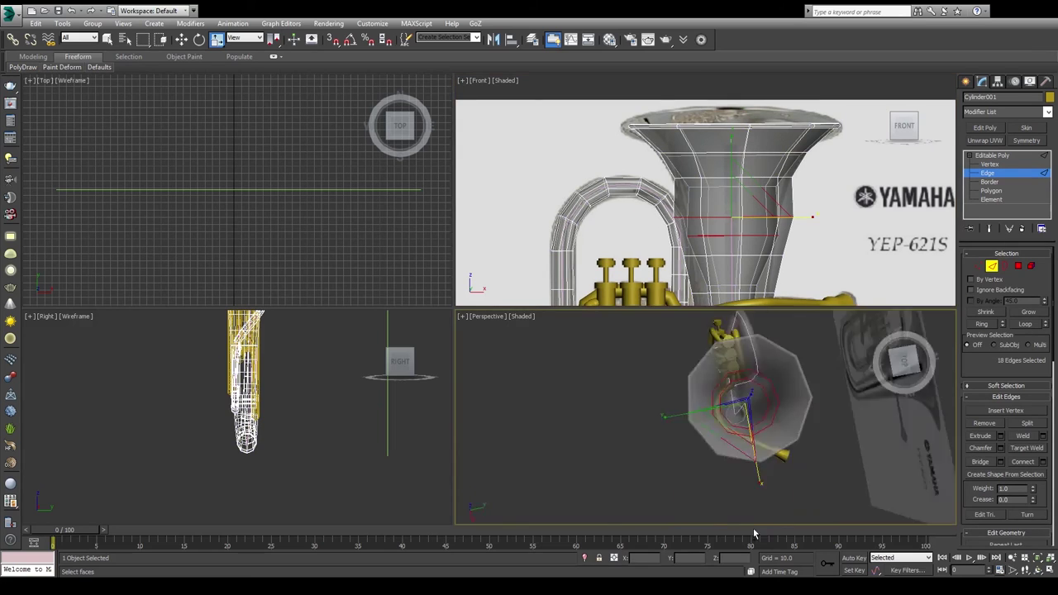
Step: Select the edge loop on the bell's lower body and slide it down
mouse_move(753, 495)
alt+middle_down()
mouse_move(873, 435)
mouse_move(833, 440)
alt+middle_up()
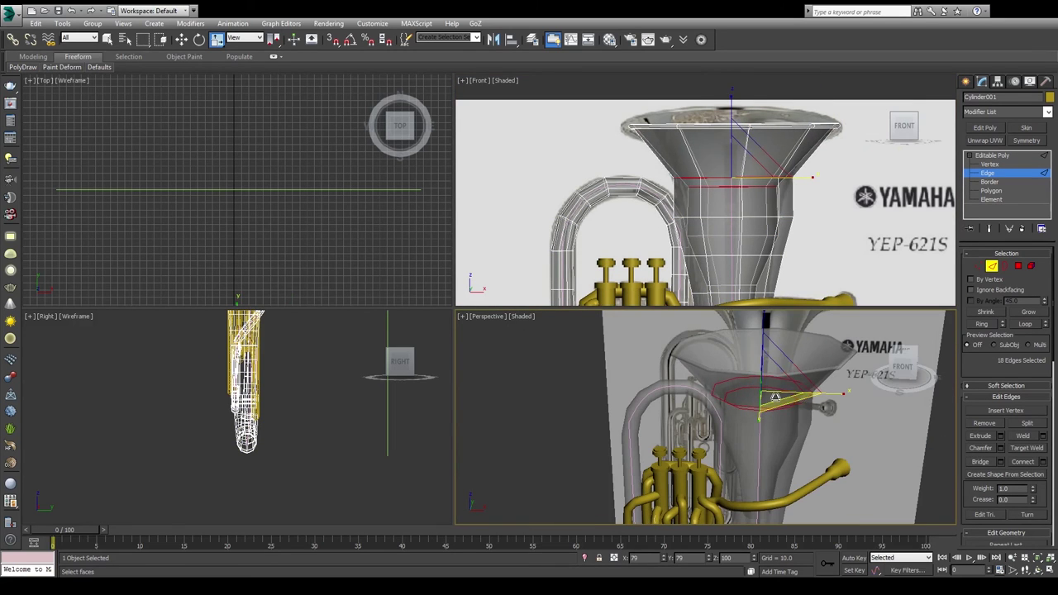
double_click(758, 236)
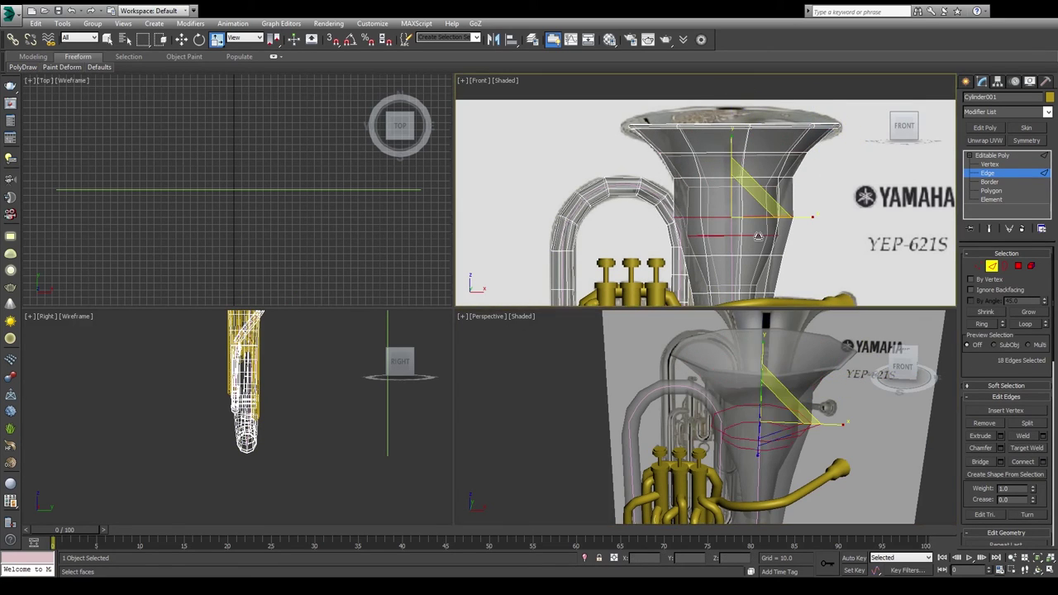
drag(780, 428, 777, 496)
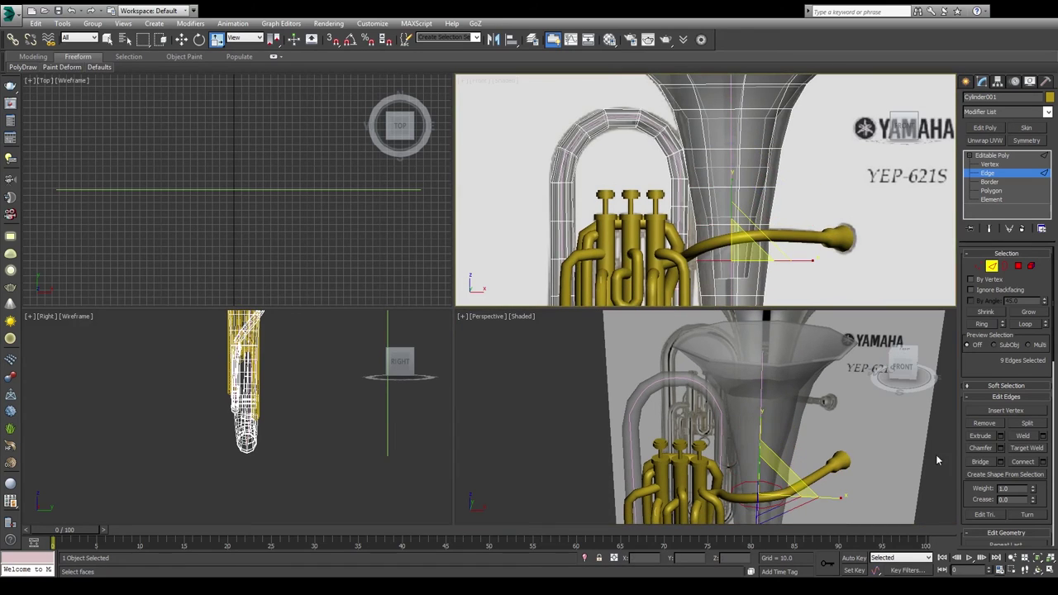
scroll(743, 207, up, 3)
Step: In the Front view, box-select the faces around the bell, then clear them
middle_drag(833, 241, 815, 184)
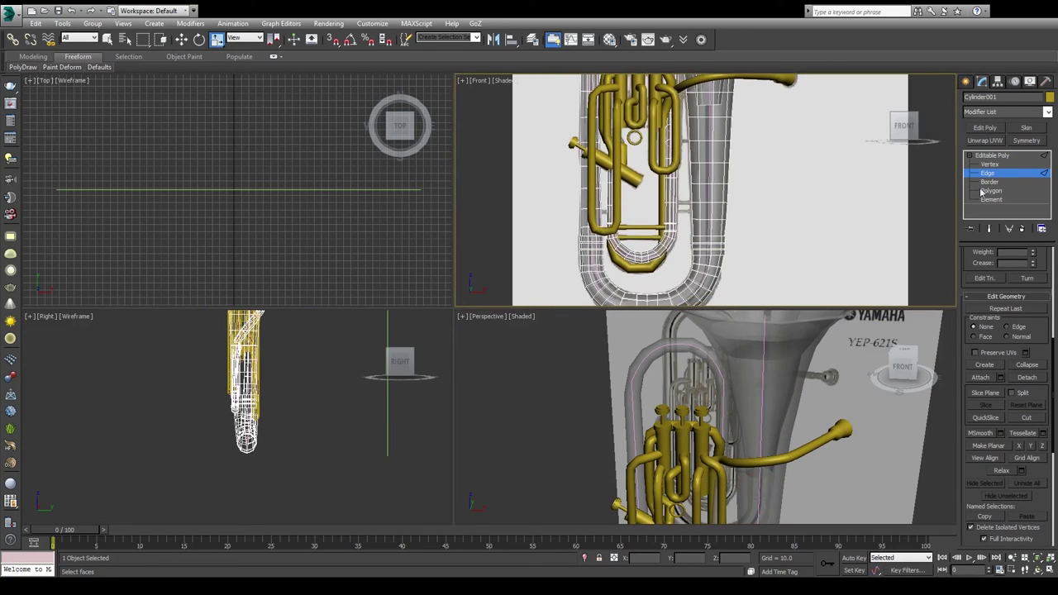
key(1)
scroll(698, 236, down, 3)
scroll(698, 236, up, 1)
key(4)
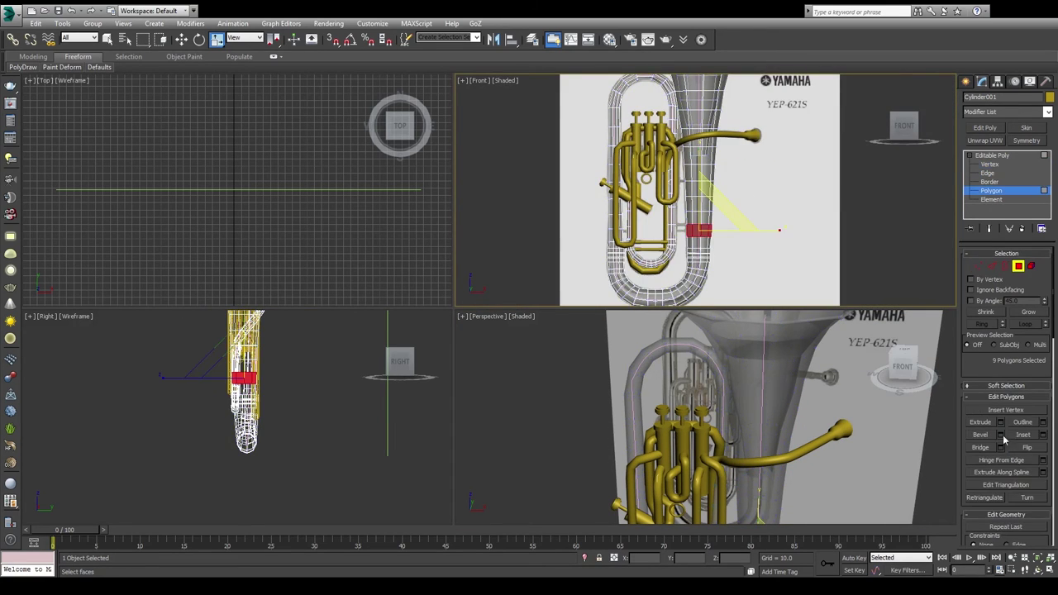
drag(634, 135, 758, 158)
middle_drag(928, 289, 826, 248)
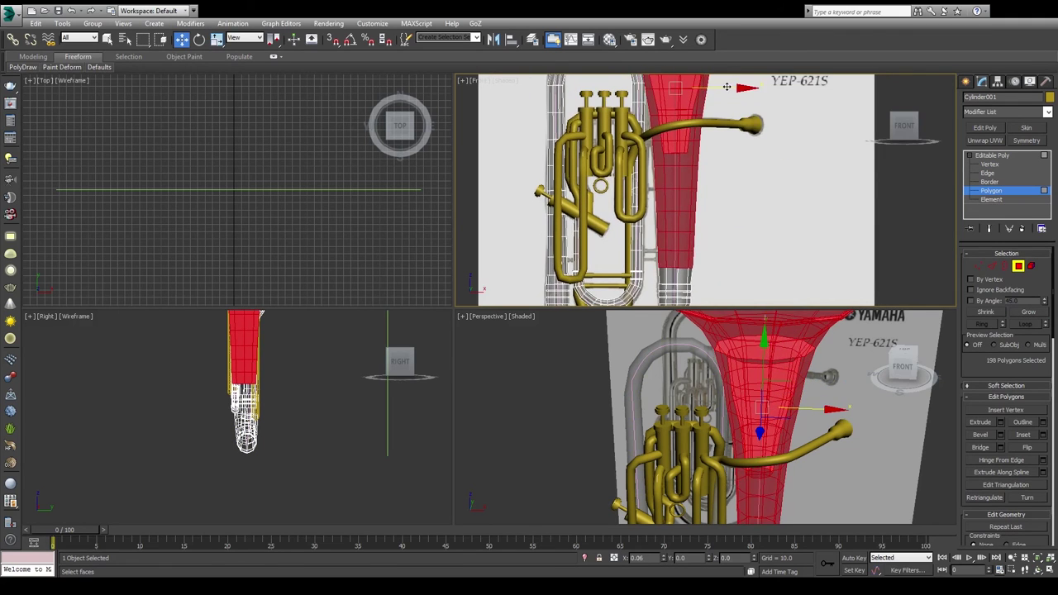
click(823, 421)
Step: Inspect the tubing loop and U-bend at edge level, deselecting the U-bend edges
key(2)
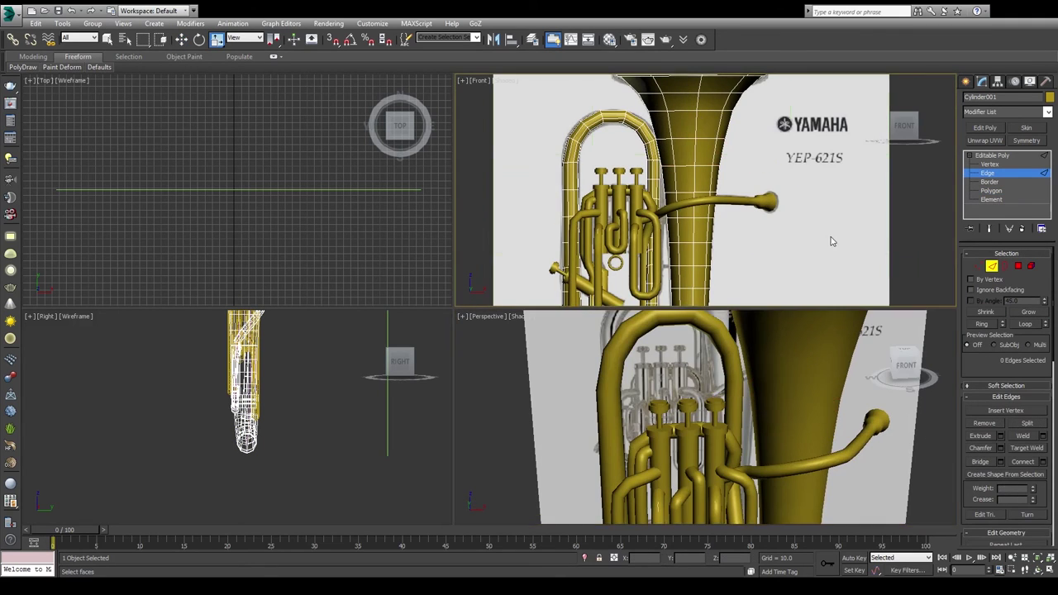
scroll(778, 437, down, 3)
scroll(778, 437, up, 2)
scroll(777, 437, up, 2)
scroll(622, 229, up, 3)
middle_drag(623, 228, 699, 213)
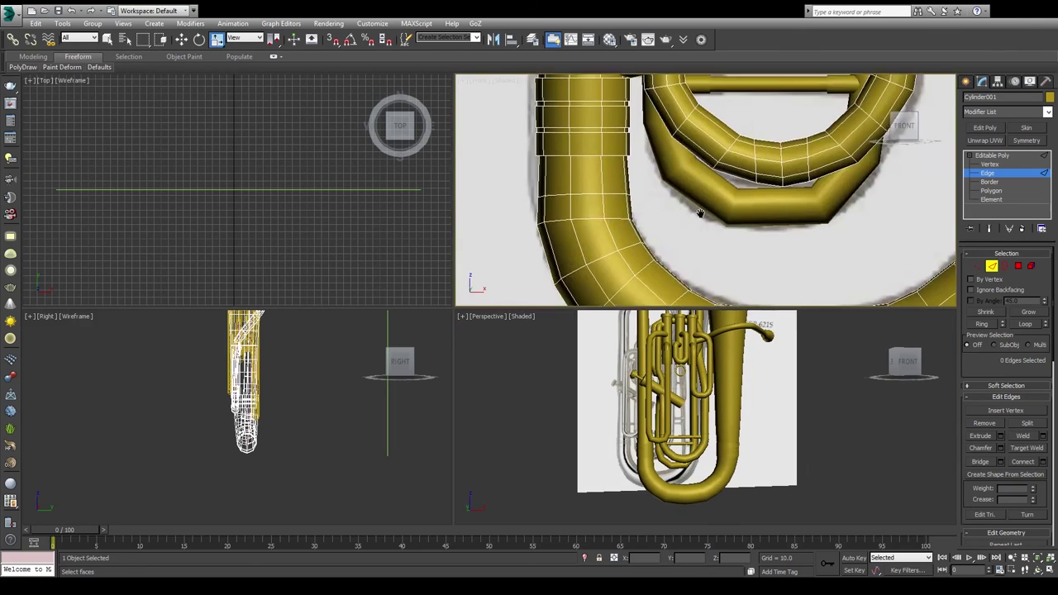
scroll(699, 213, down, 2)
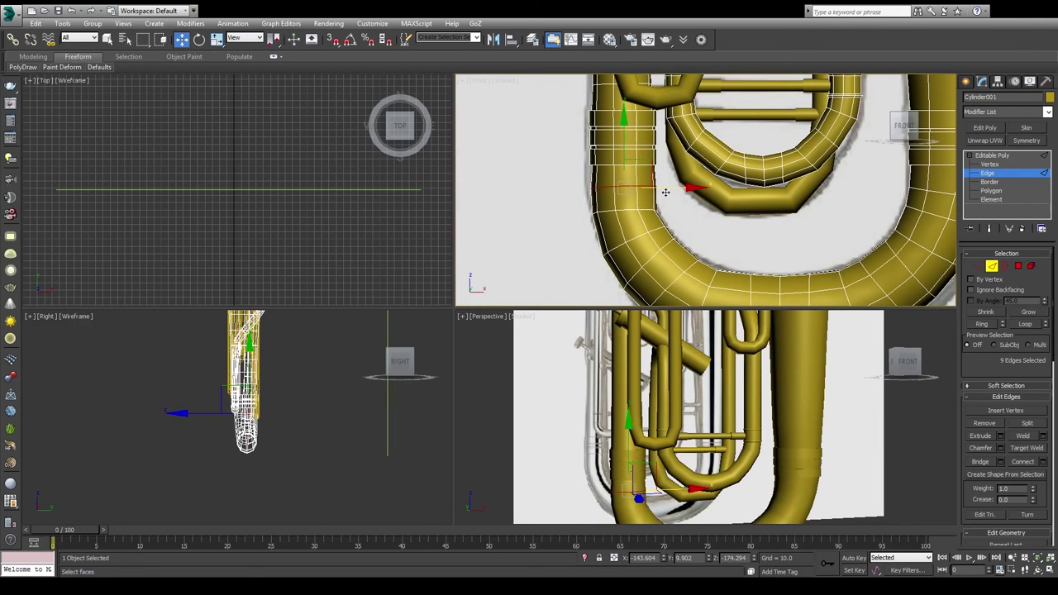
scroll(652, 261, down, 1)
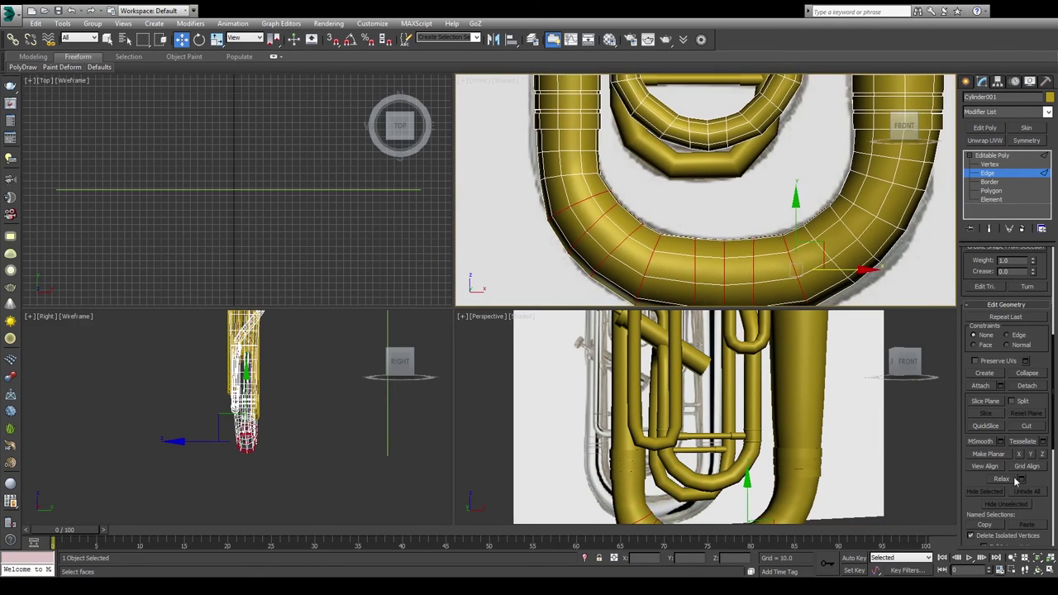
scroll(744, 247, down, 1)
click(823, 263)
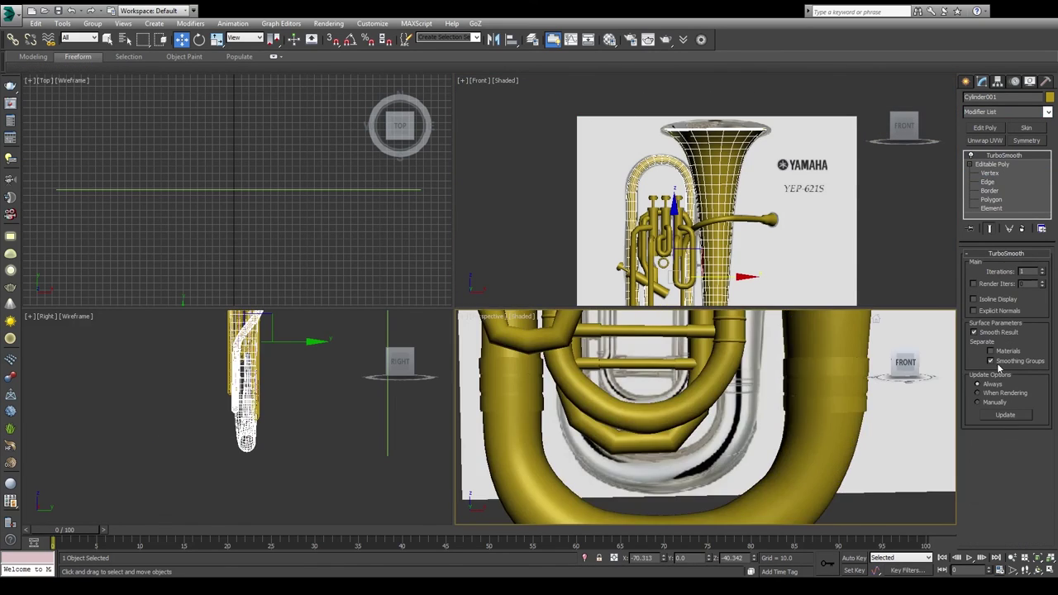
Step: Select the edge rings at the tubing's ring bands in Edge mode
mouse_move(825, 364)
alt+middle_down()
mouse_move(875, 319)
mouse_move(648, 417)
mouse_move(724, 435)
alt+middle_up()
key(2)
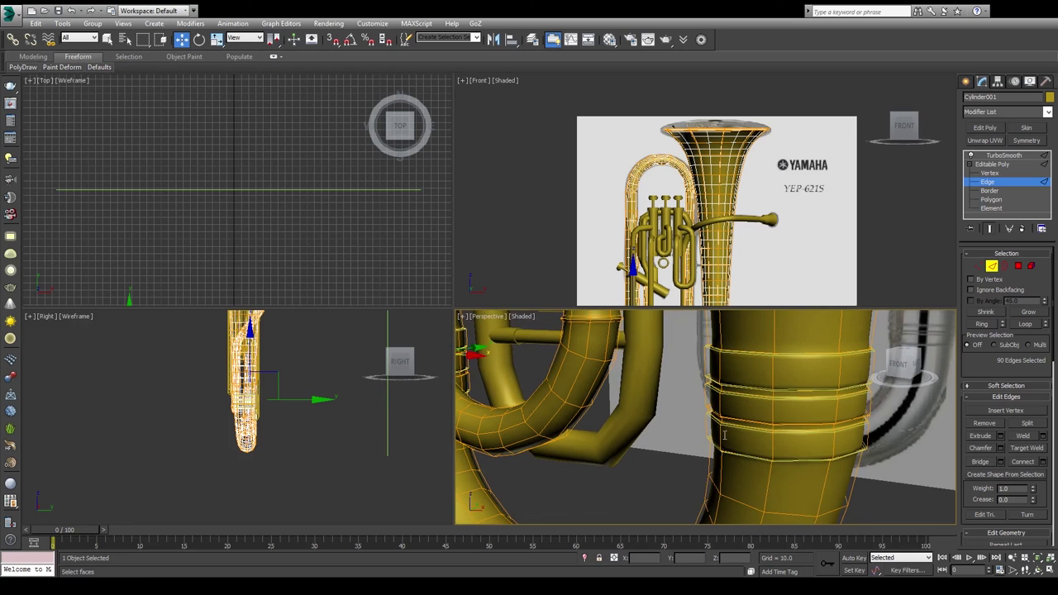
alt+middle_drag(907, 498, 753, 413)
Step: Undo back to the euphonium body with the full ring-band edge selection restored
alt+middle_drag(909, 413, 785, 397)
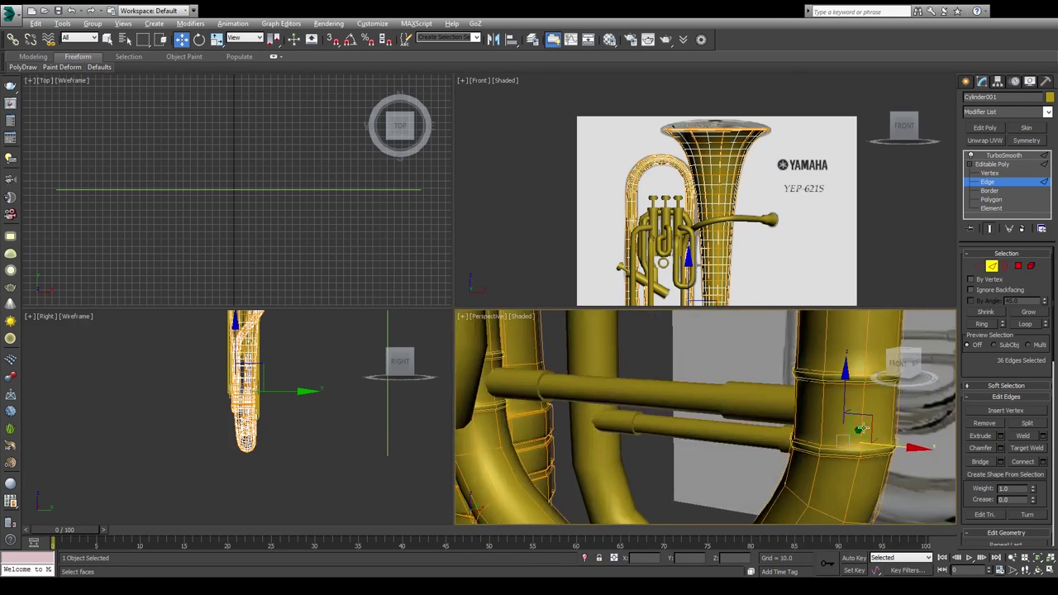
key(ctrl+z)
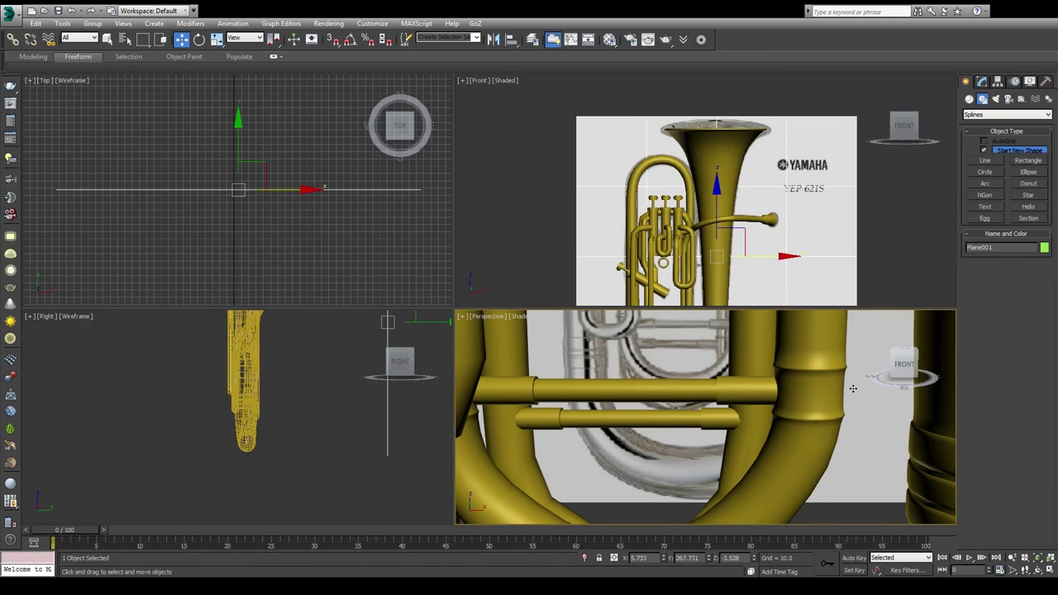
key(ctrl+z)
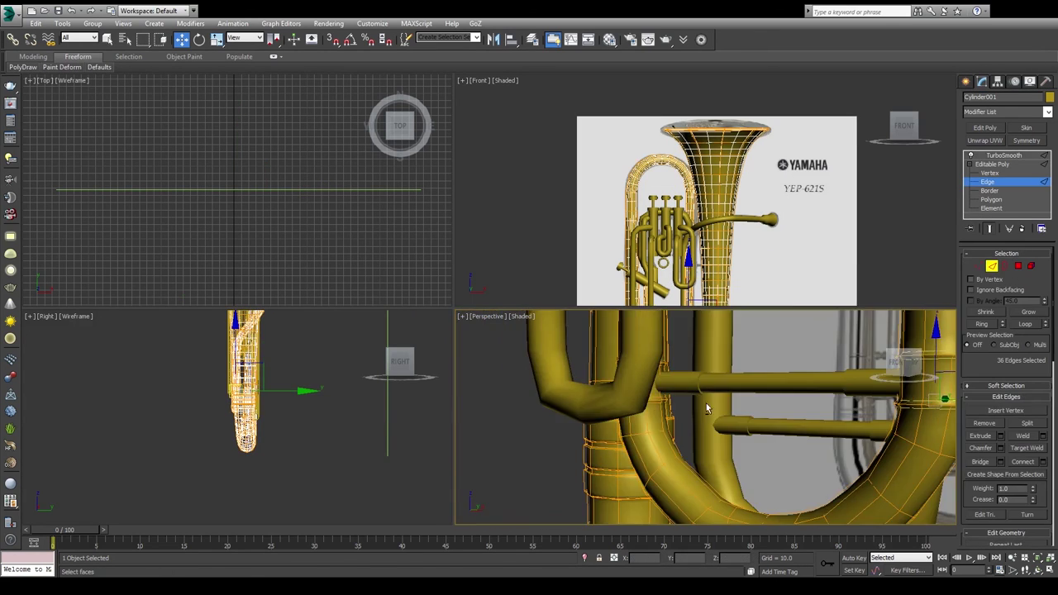
key(ctrl+z)
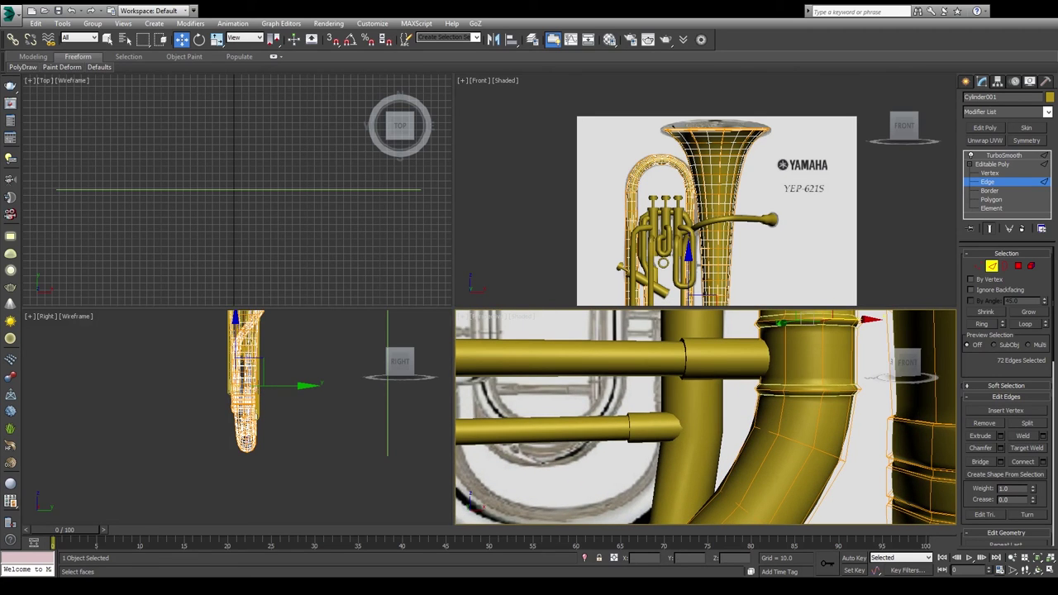